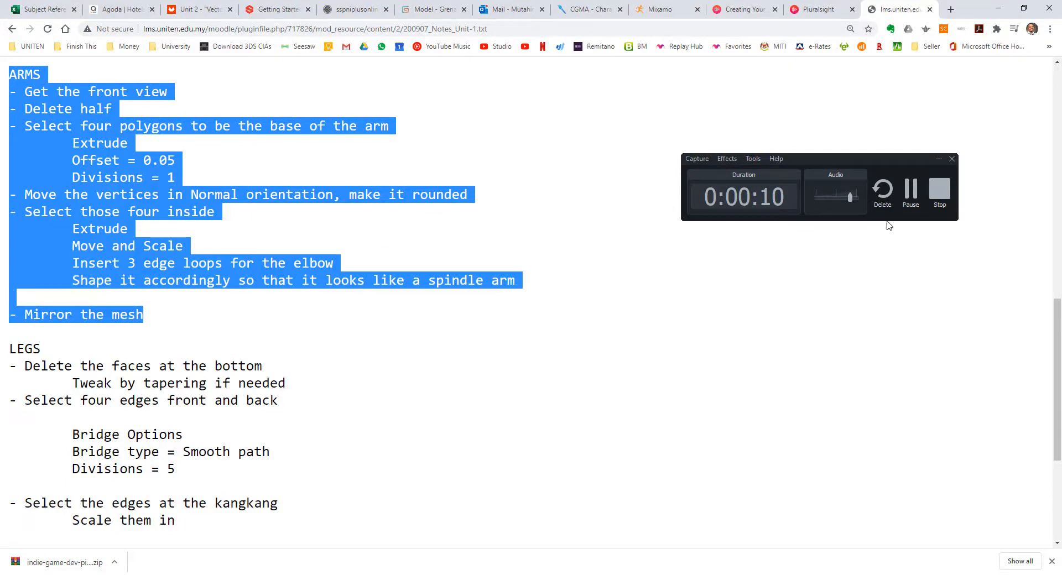
Step: Clear the text highlight in the ARMS modelling notes and switch to the Maya scene
click(940, 159)
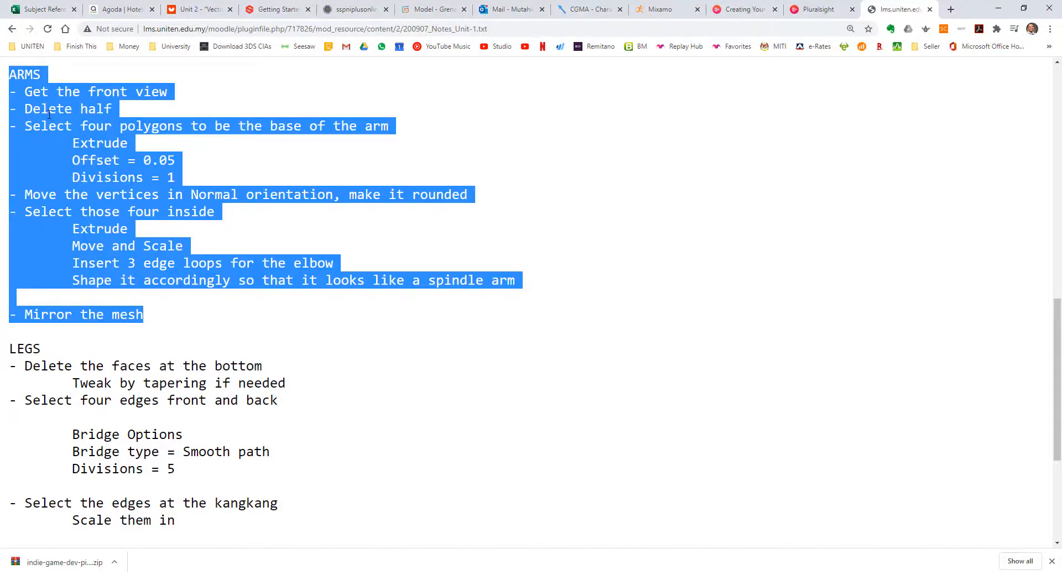
click(486, 235)
key(alt+Tab)
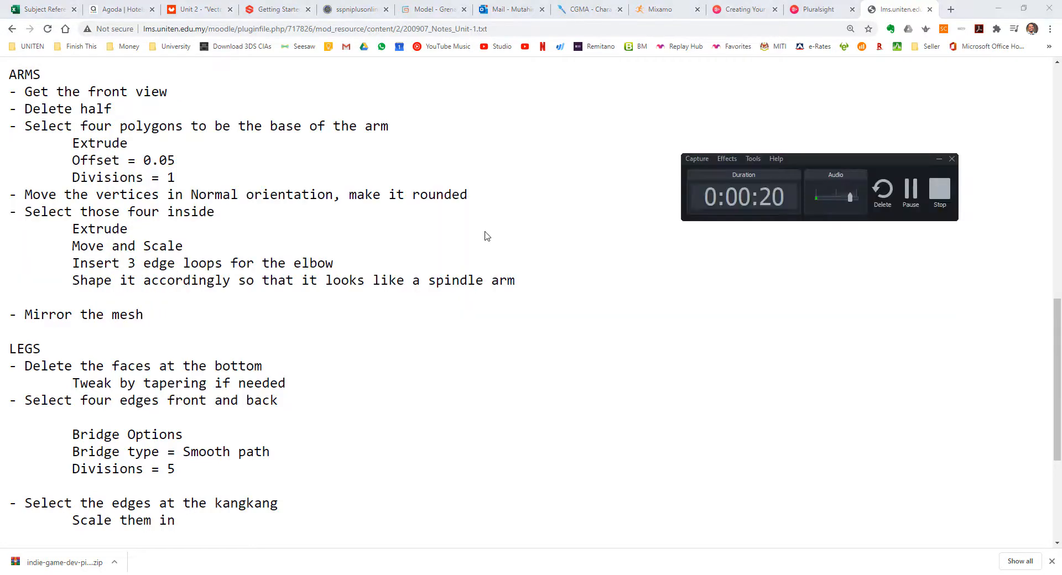
key(alt+Tab)
click(940, 159)
key(alt+Tab)
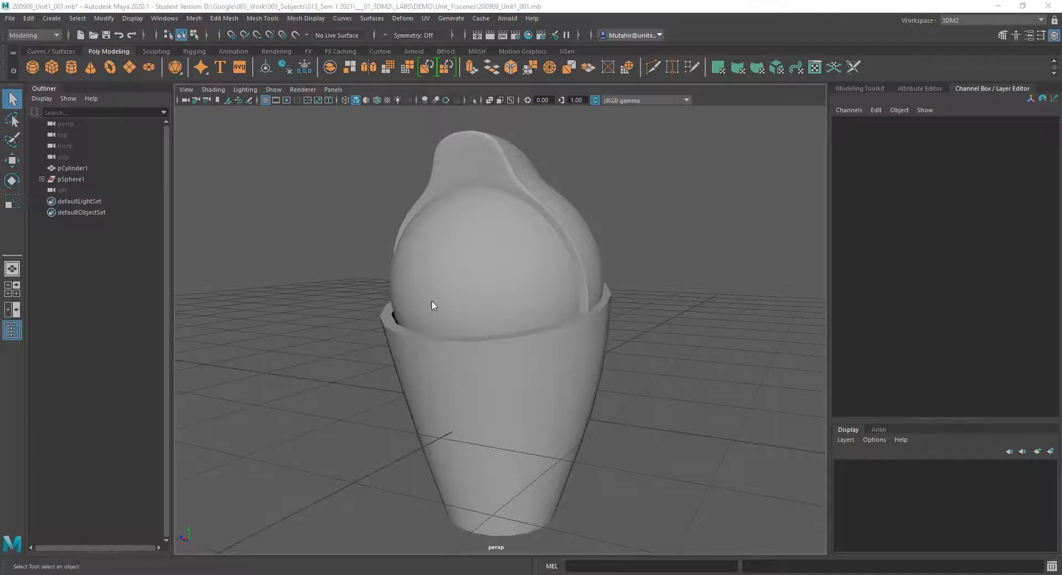
key(alt+Tab)
key(alt+Tab)
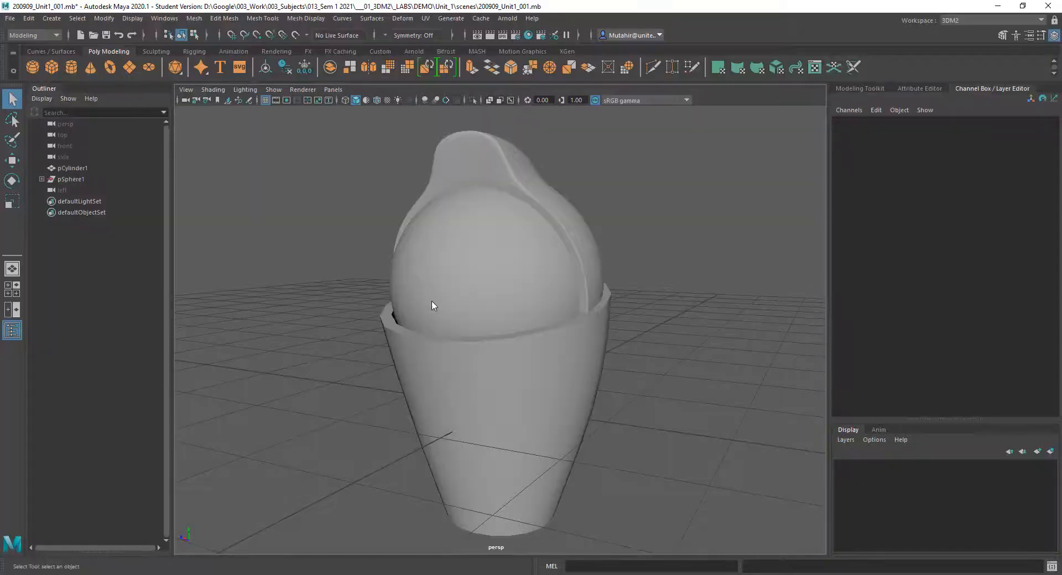
Step: Select the tapered cylinder body and examine its polygon mesh from several angles
key(space)
alt+drag(507, 297, 566, 341)
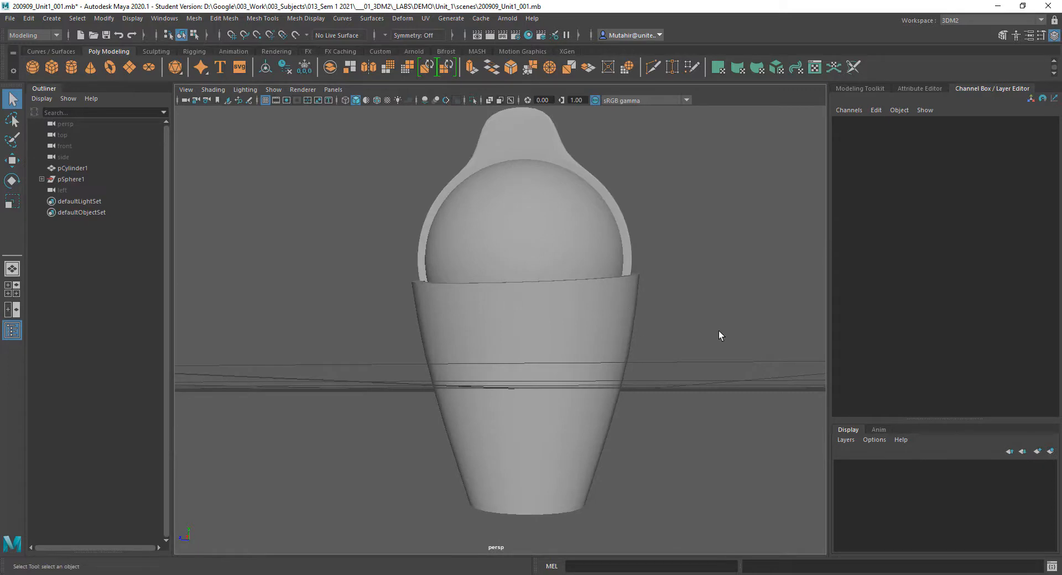
click(523, 347)
scroll(523, 347, up, 2)
alt+drag(523, 349, 541, 356)
alt+middle_drag(559, 277, 541, 300)
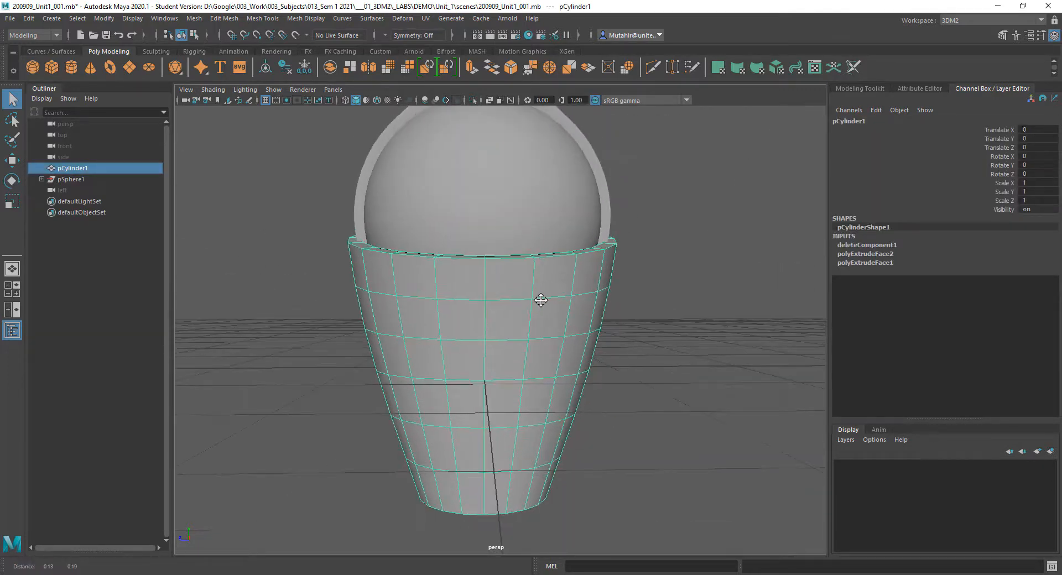
mouse_move(541, 300)
alt+mouse_down()
mouse_move(553, 313)
mouse_move(543, 356)
mouse_move(538, 299)
alt+mouse_up()
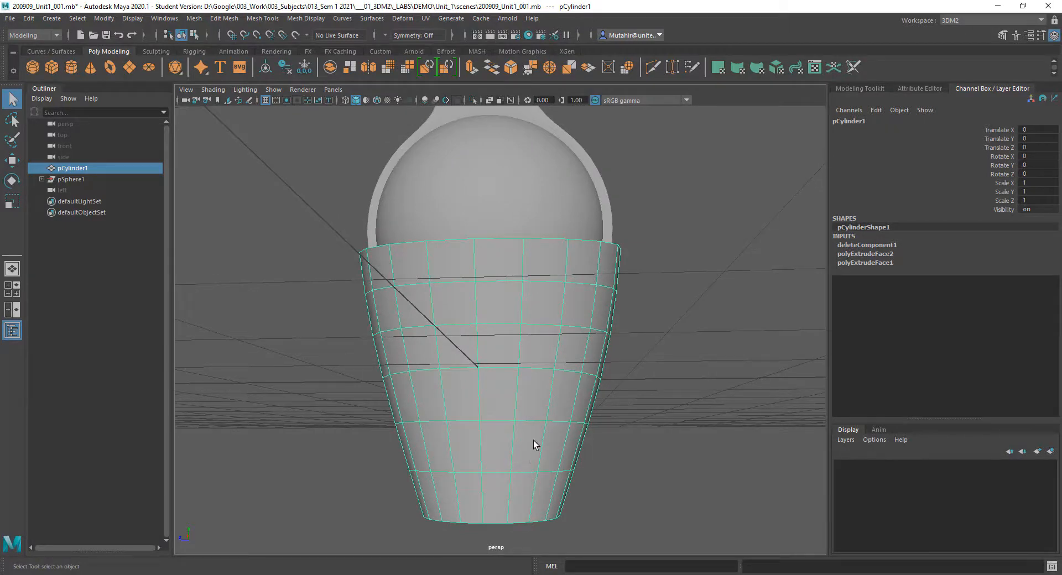
alt+drag(533, 440, 549, 376)
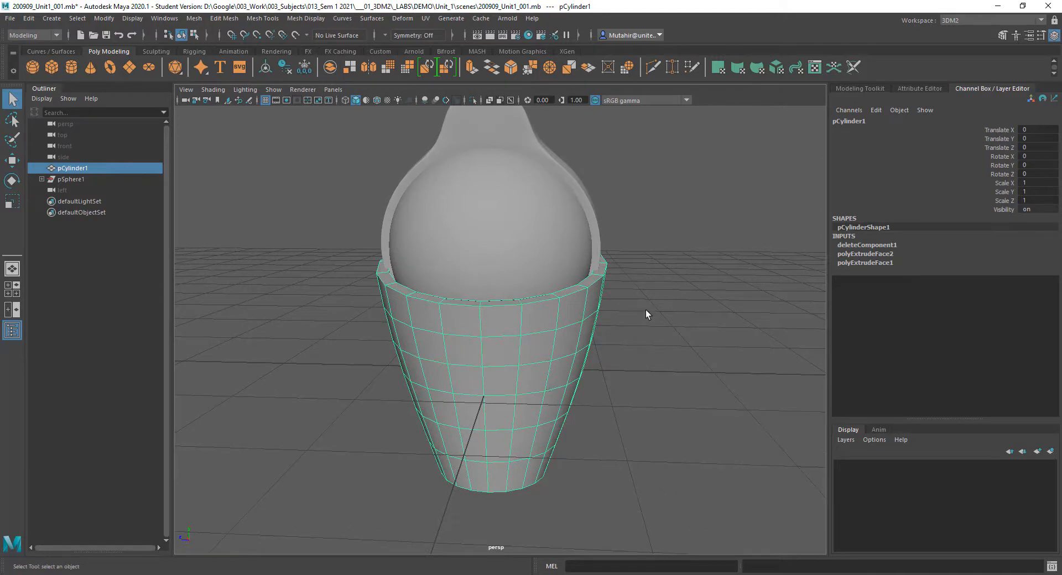
scroll(529, 347, up, 2)
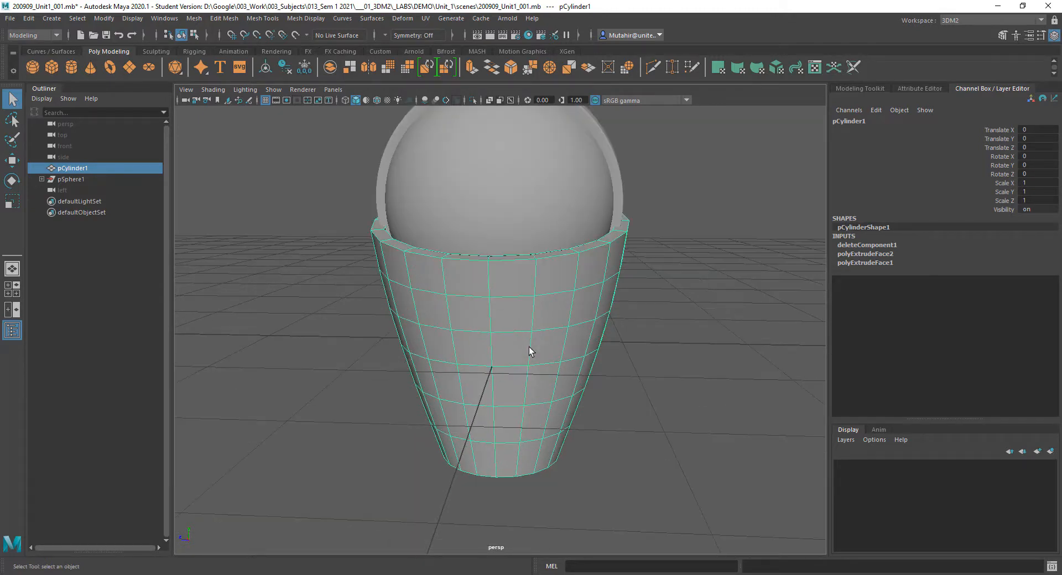
key(alt)
key(alt)
Step: Show the cylinder body full size in the side view, framed and displayed in wireframe
key(space)
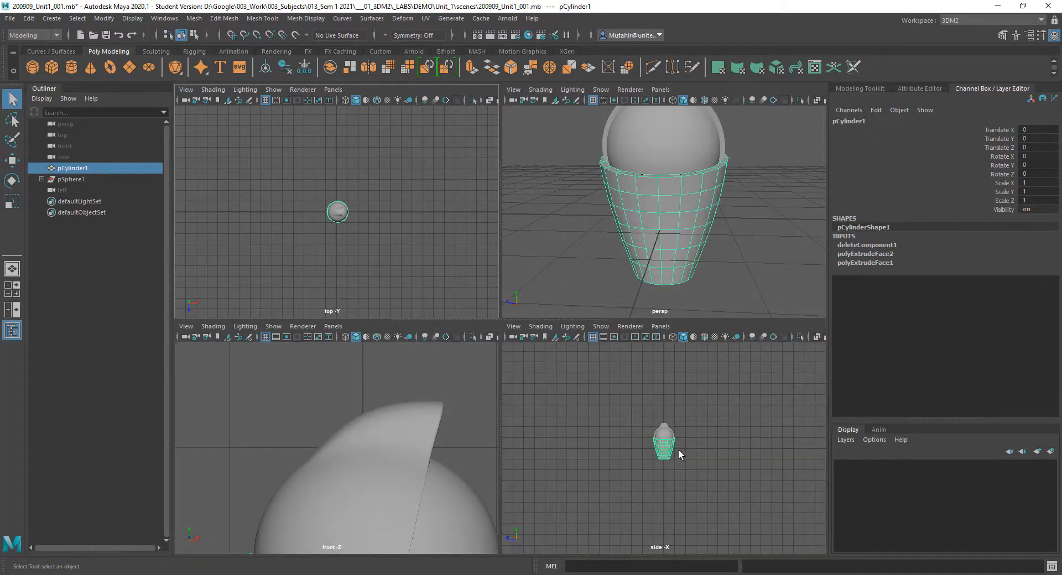
key(space)
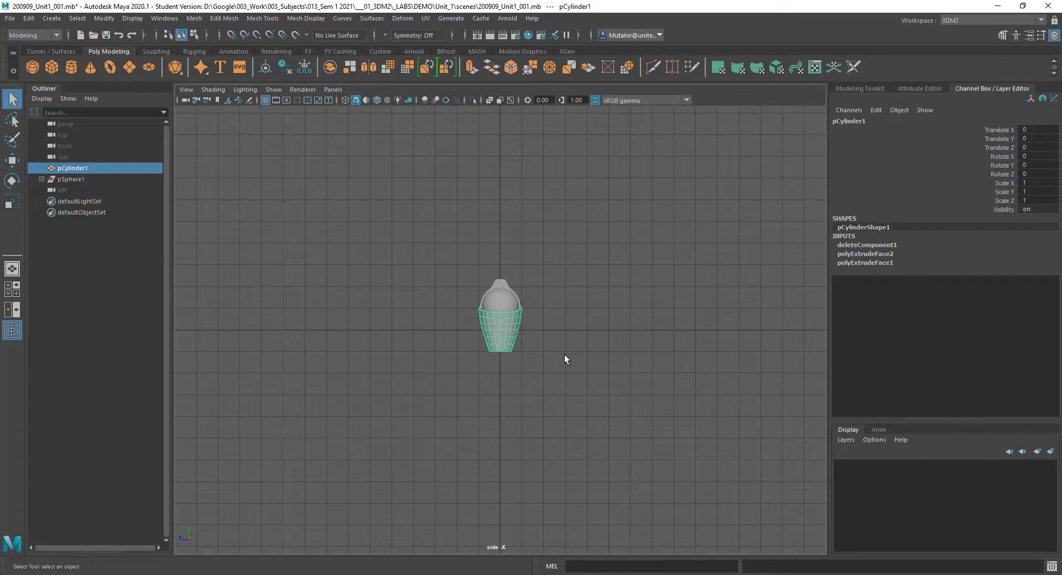
key(f)
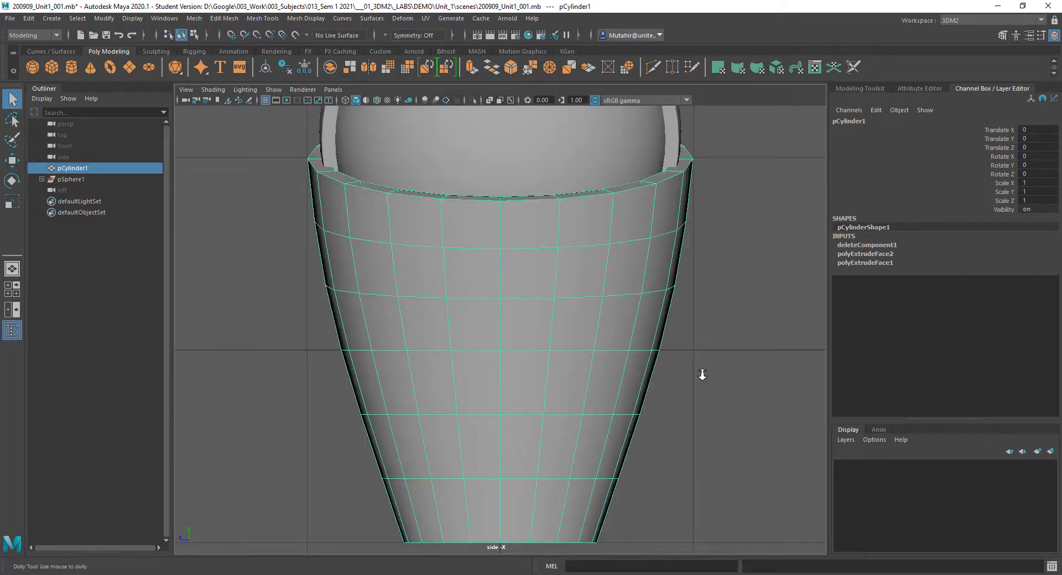
alt+right_drag(703, 373, 680, 374)
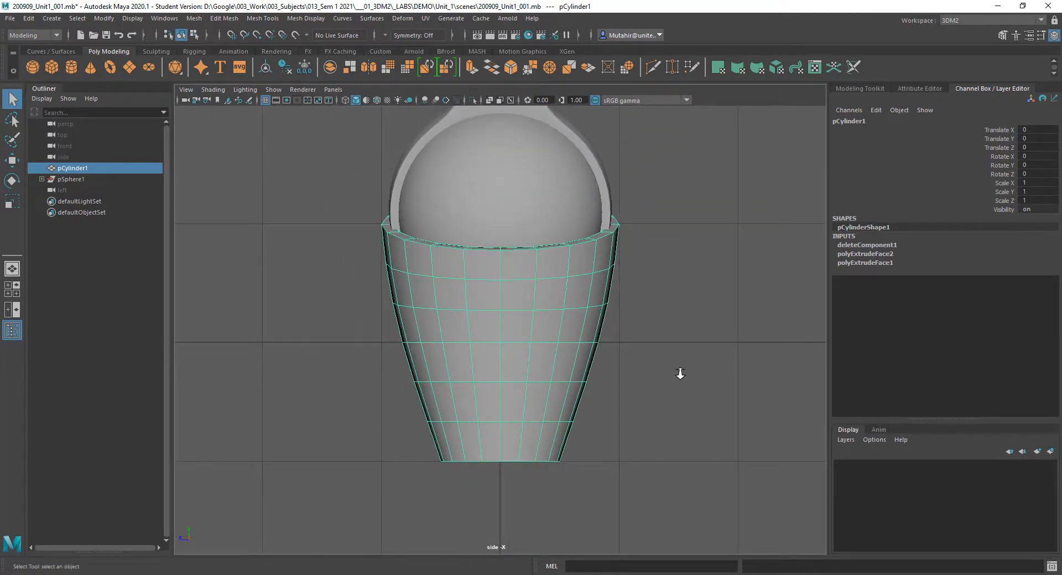
key(4)
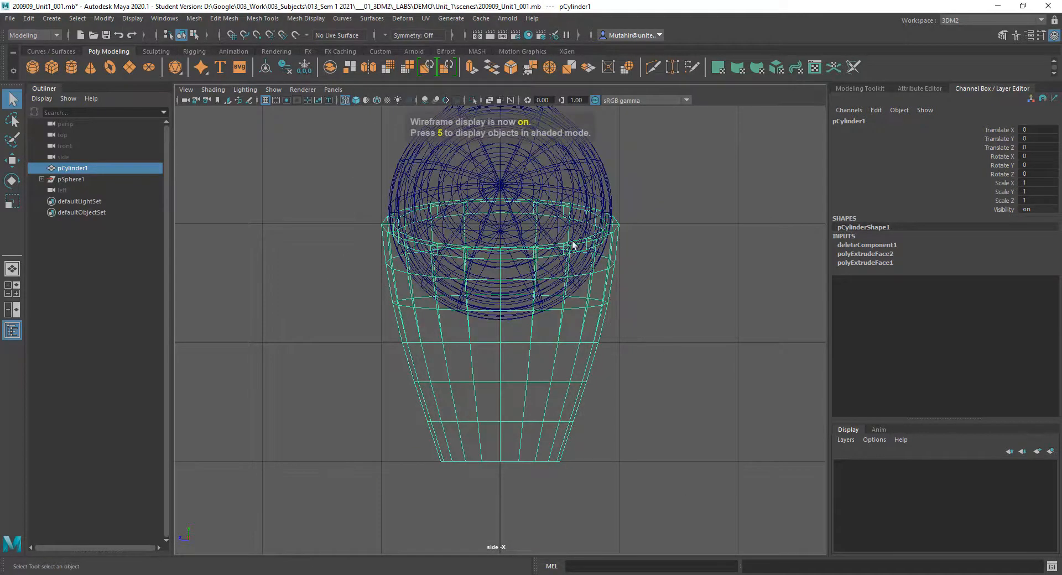
right_click(519, 232)
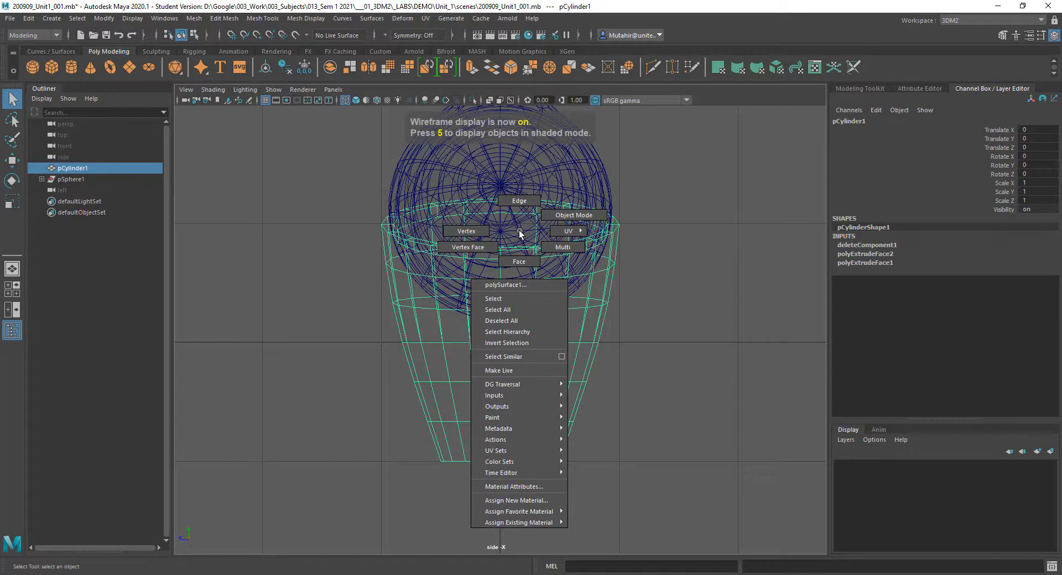
click(519, 262)
drag(339, 157, 494, 492)
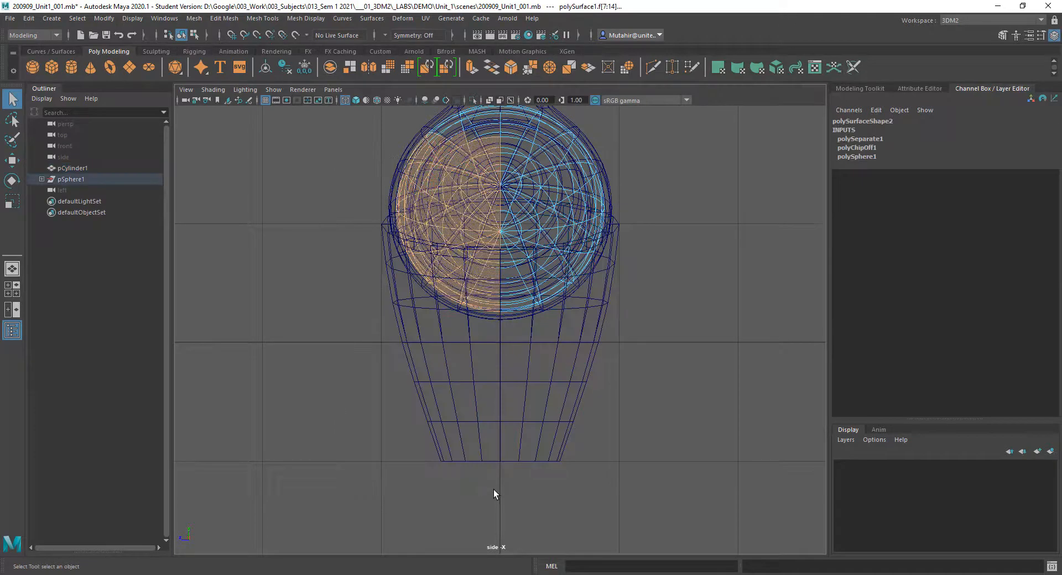
click(592, 393)
drag(329, 138, 496, 480)
drag(726, 325, 726, 326)
Step: Delete all faces of the cylinder body on the left of its centre line in the side view, and return to shaded perspective
click(577, 430)
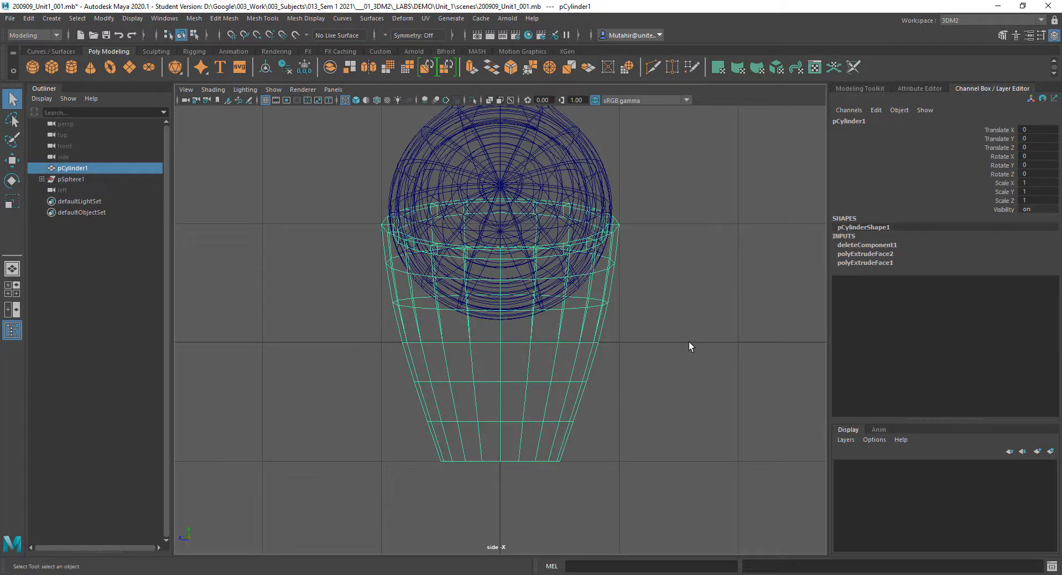
right_drag(688, 342, 686, 326)
drag(384, 510, 491, 176)
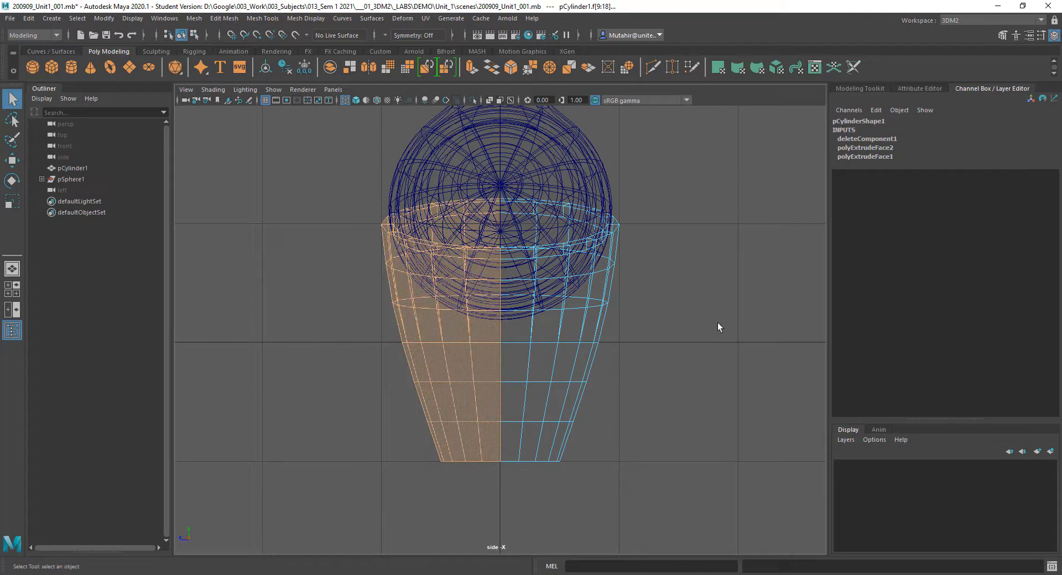
key(space)
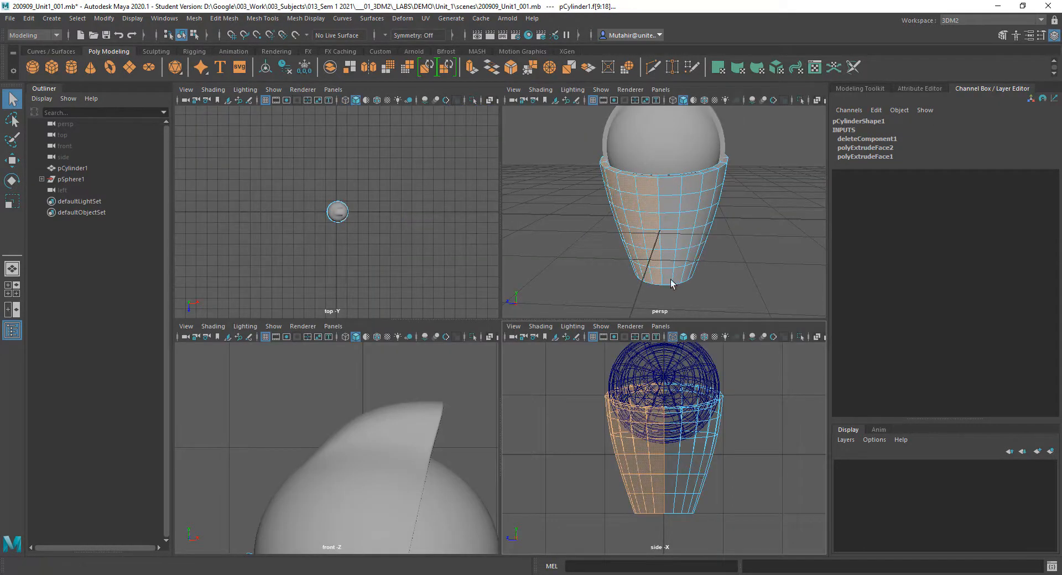
key(space)
alt+drag(609, 343, 581, 348)
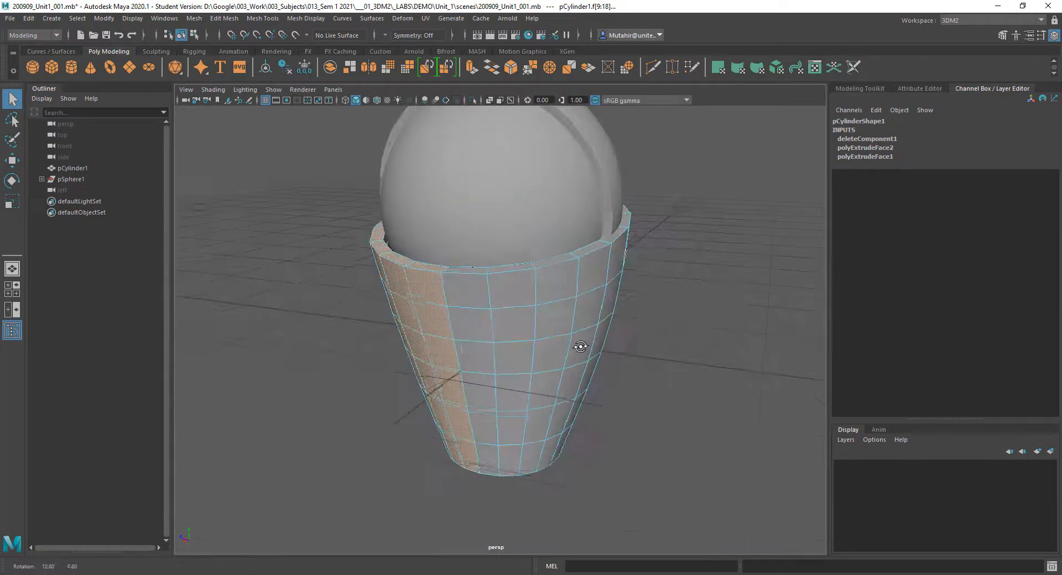
key(4)
mouse_move(508, 366)
alt+mouse_down()
mouse_move(554, 358)
mouse_move(425, 353)
mouse_move(486, 351)
alt+mouse_up()
key(Delete)
key(5)
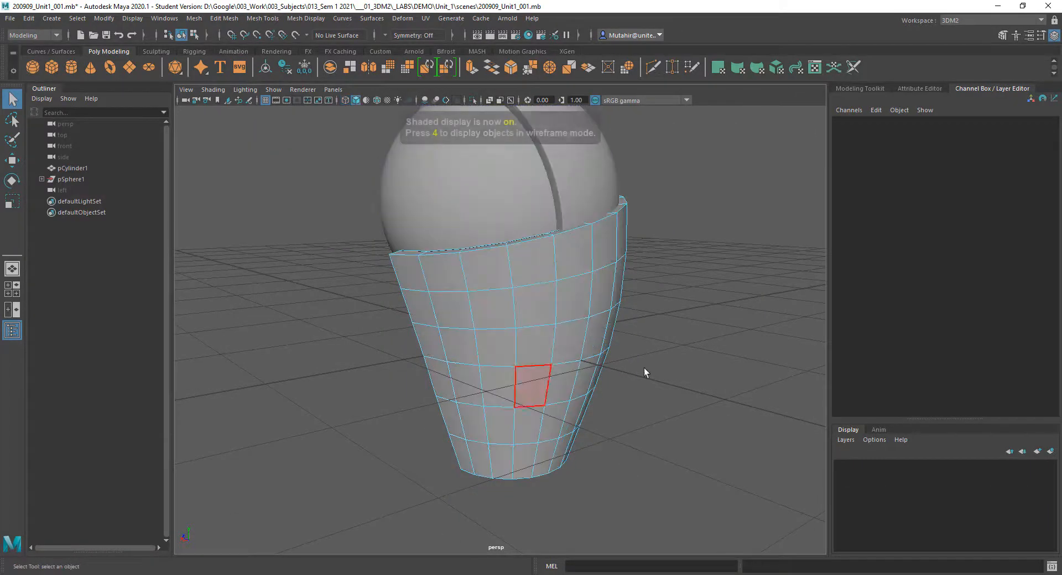
Step: Select a two-by-two block of faces in the second and third rows below the rim on the body's side as the arm base
mouse_move(632, 302)
alt+mouse_down()
mouse_move(635, 337)
mouse_move(592, 298)
mouse_move(609, 292)
mouse_move(600, 301)
alt+mouse_up()
alt+drag(533, 299, 557, 306)
click(512, 296)
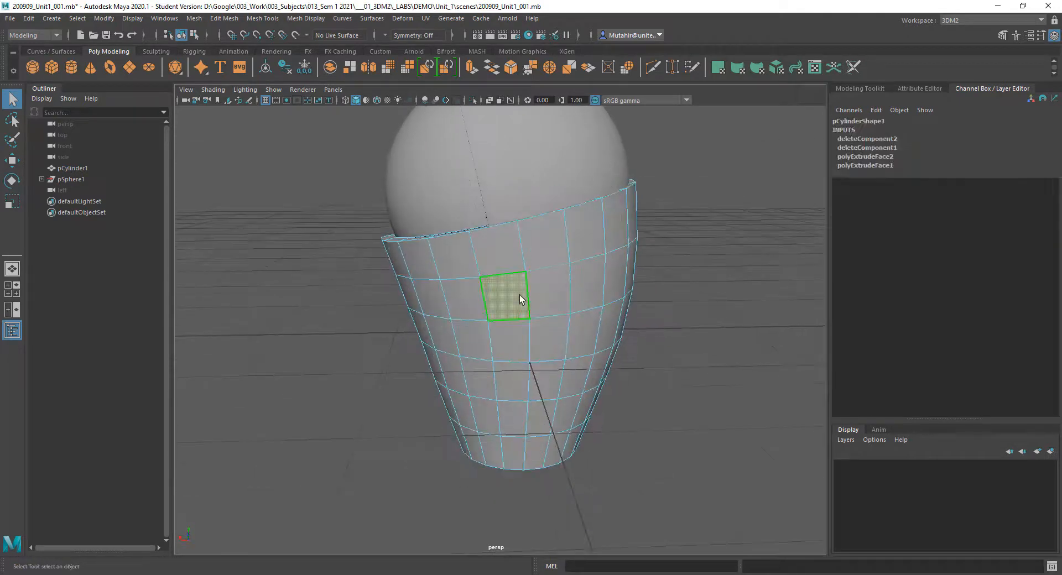
shift+click(548, 293)
shift+click(543, 333)
shift+click(524, 336)
alt+drag(586, 297, 690, 318)
scroll(648, 267, up, 4)
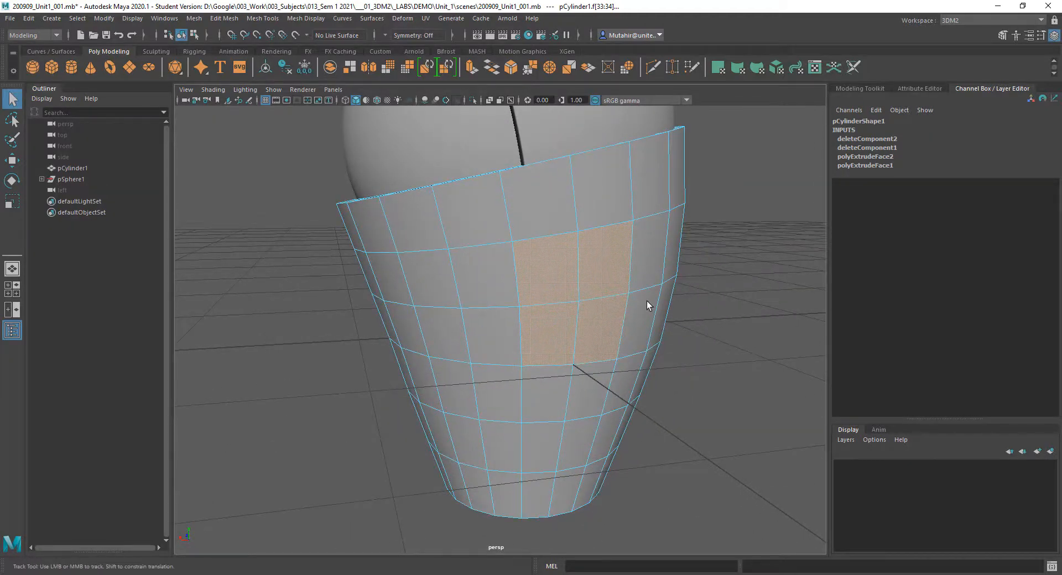
alt+middle_drag(646, 301, 645, 306)
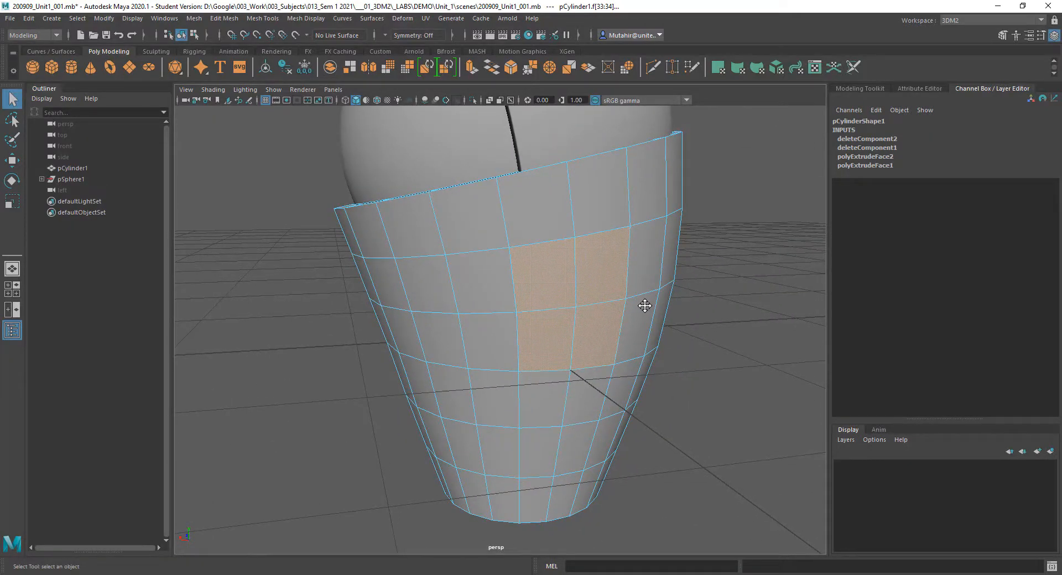
alt+drag(547, 322, 564, 315)
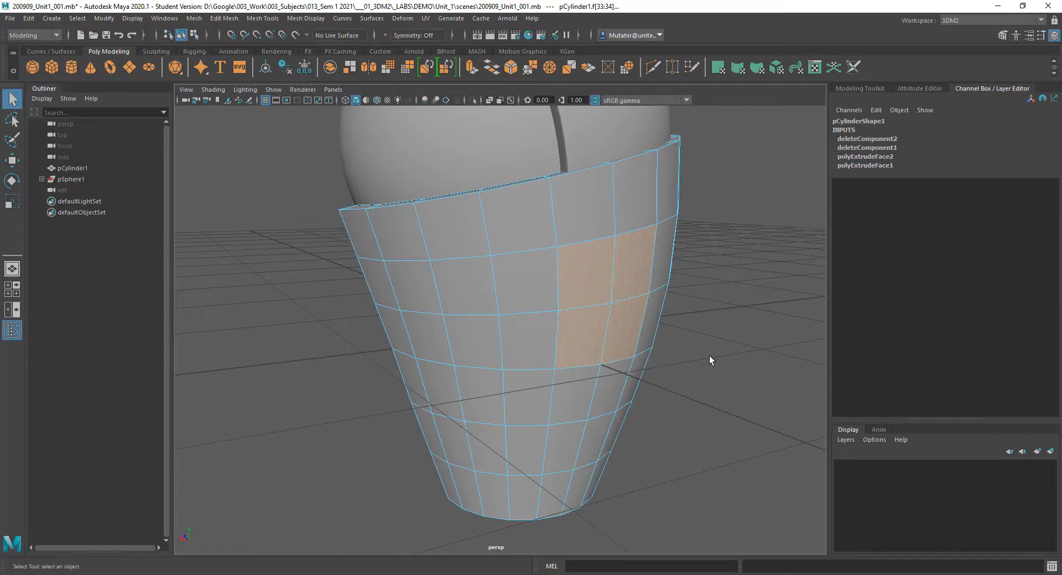
alt+middle_drag(545, 327, 487, 352)
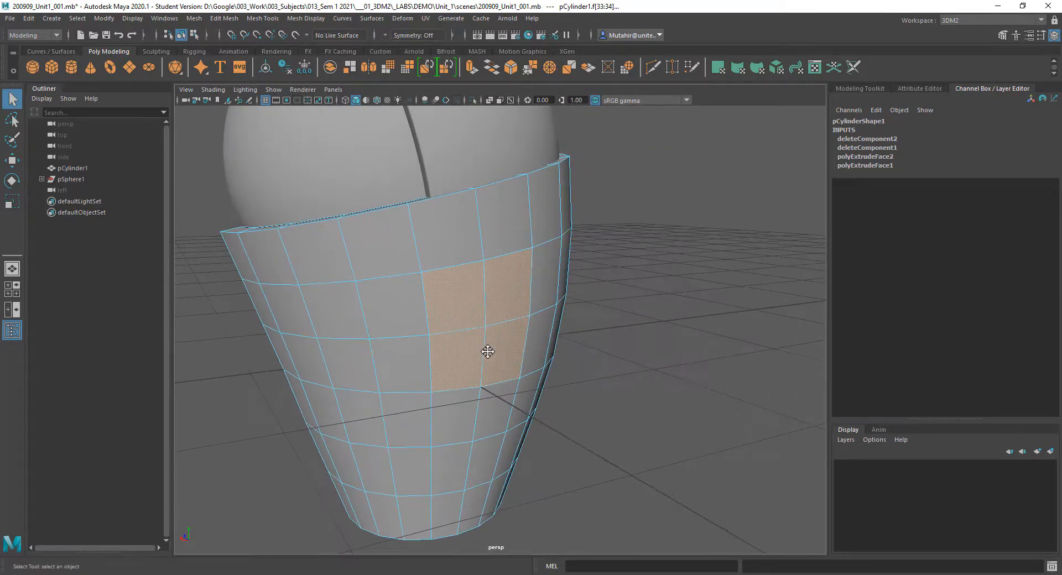
key(alt)
key(ctrl+e)
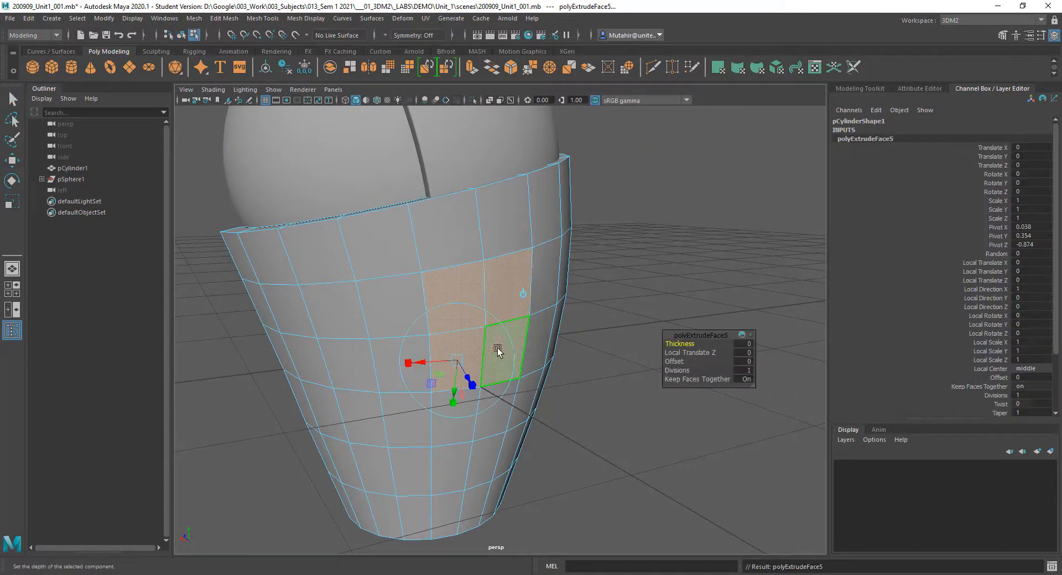
drag(471, 382, 480, 406)
key(ctrl+z)
key(ctrl+z)
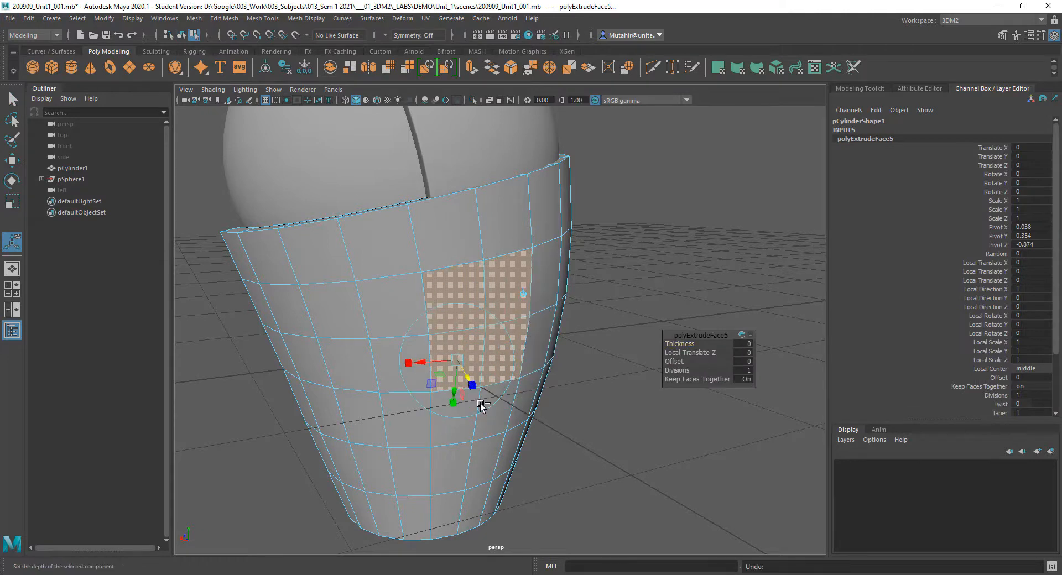
Step: Extrude the selected two-by-two block of faces on the side of the cylinder body
alt+drag(573, 351, 528, 363)
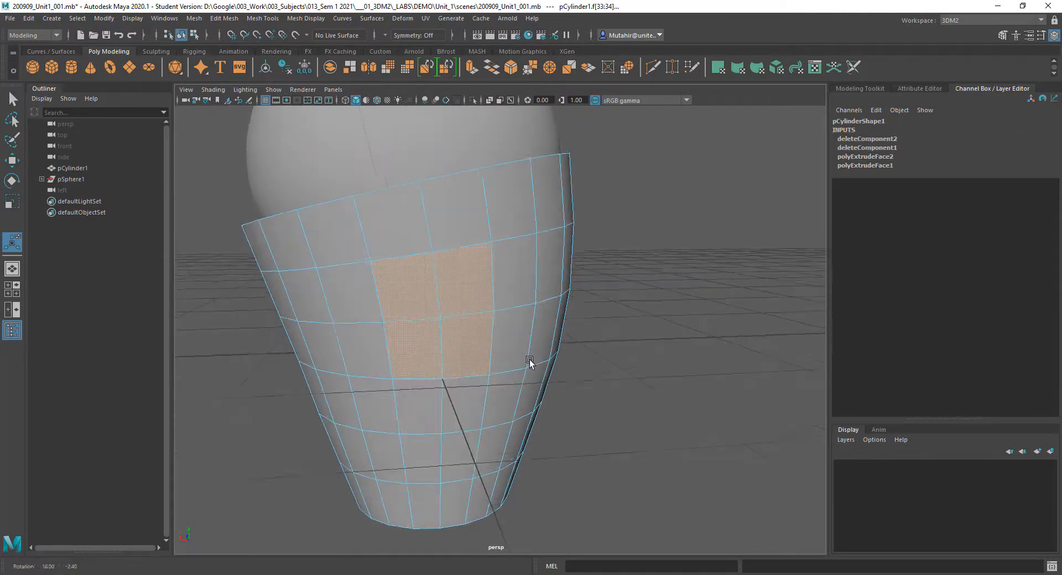
alt+right_drag(516, 277, 533, 282)
alt+middle_drag(533, 282, 617, 289)
alt+right_drag(594, 234, 598, 237)
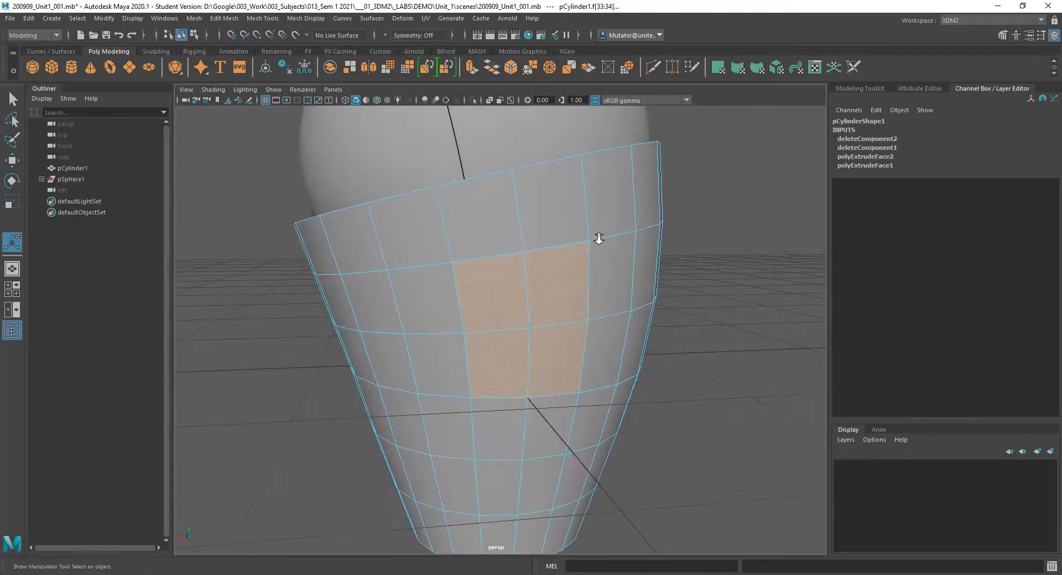
click(224, 18)
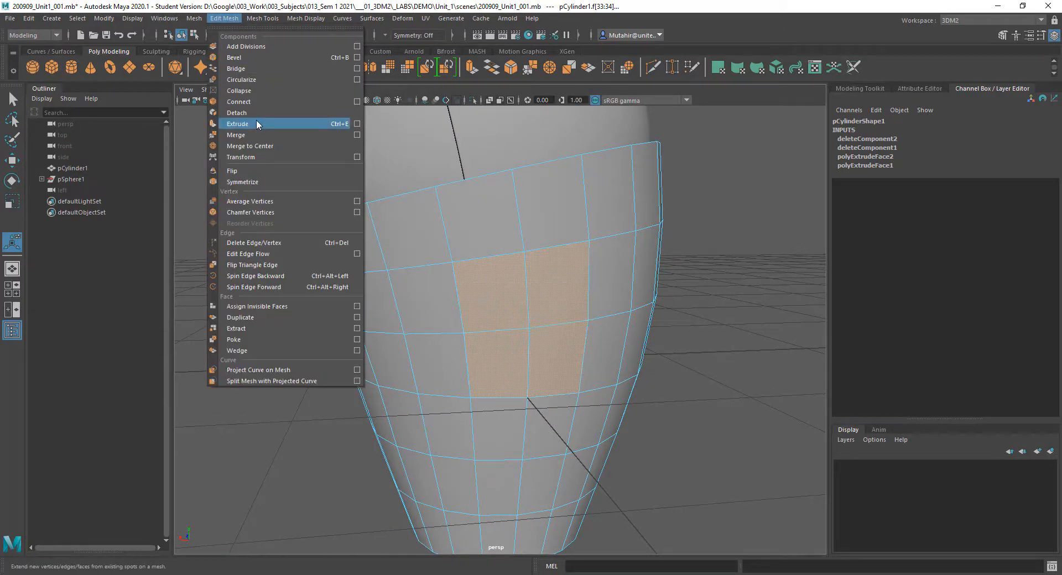
click(336, 123)
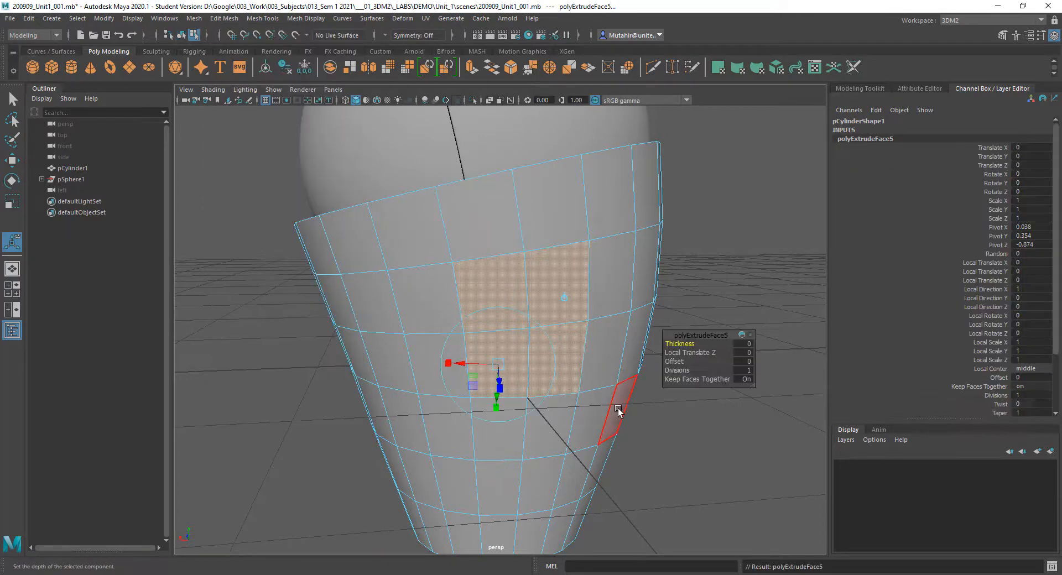
Step: Set the extrusion's offset to 0.1 so the four faces are inset within their original outline
scroll(587, 329, up, 4)
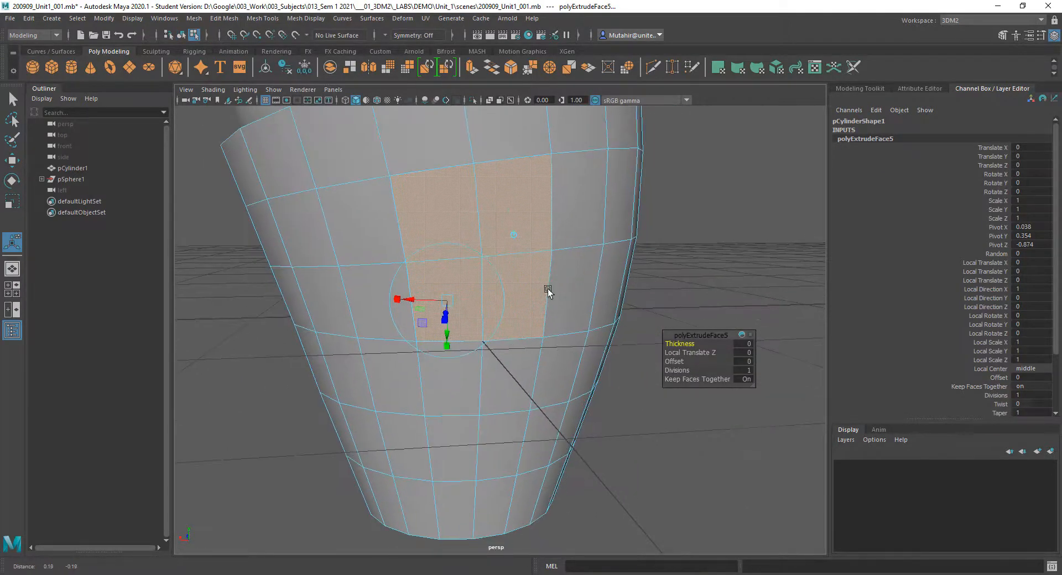
click(673, 362)
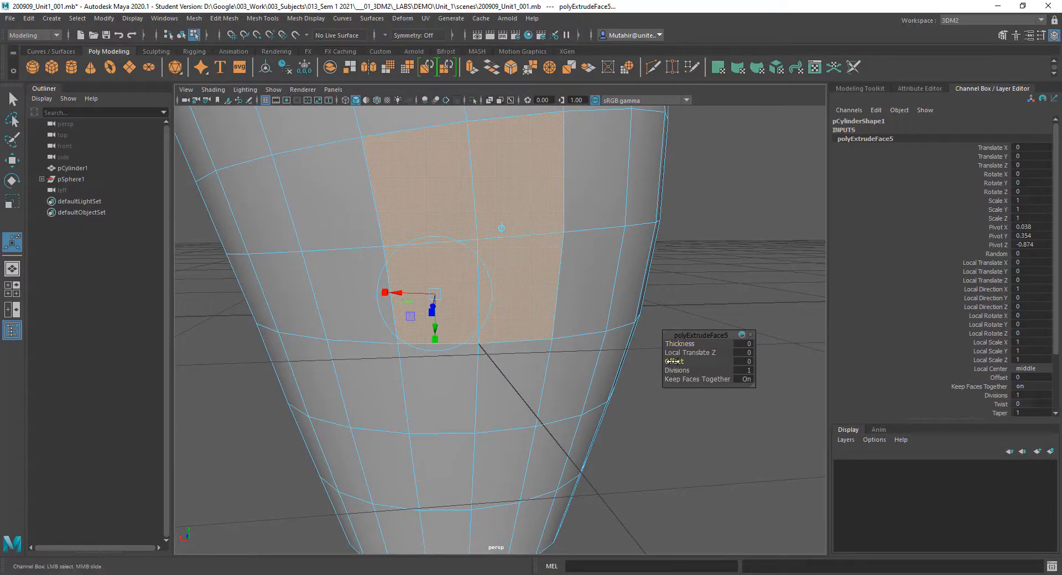
drag(670, 361, 671, 361)
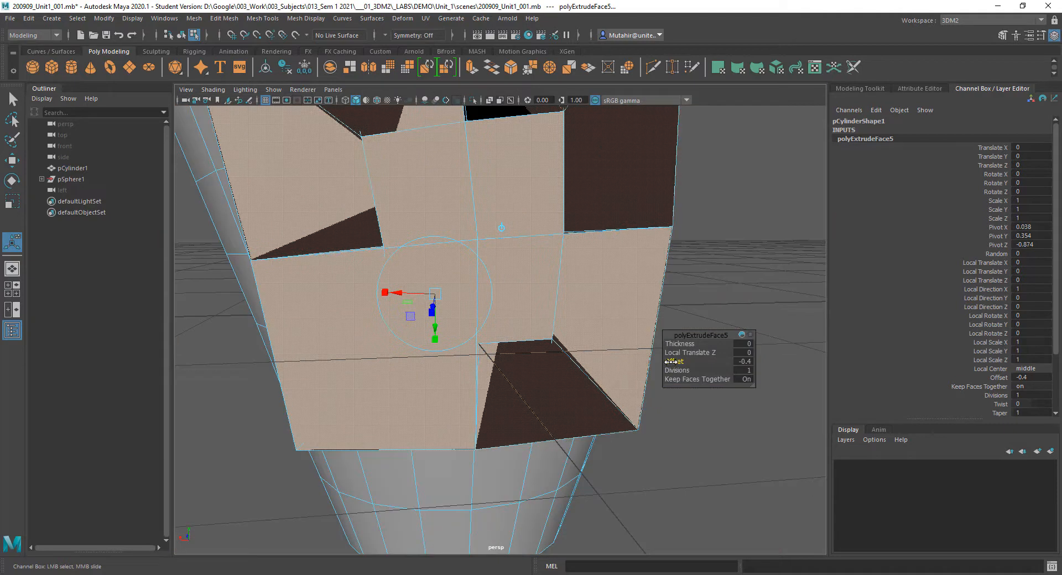
click(745, 362)
text(0.)
key(Tab)
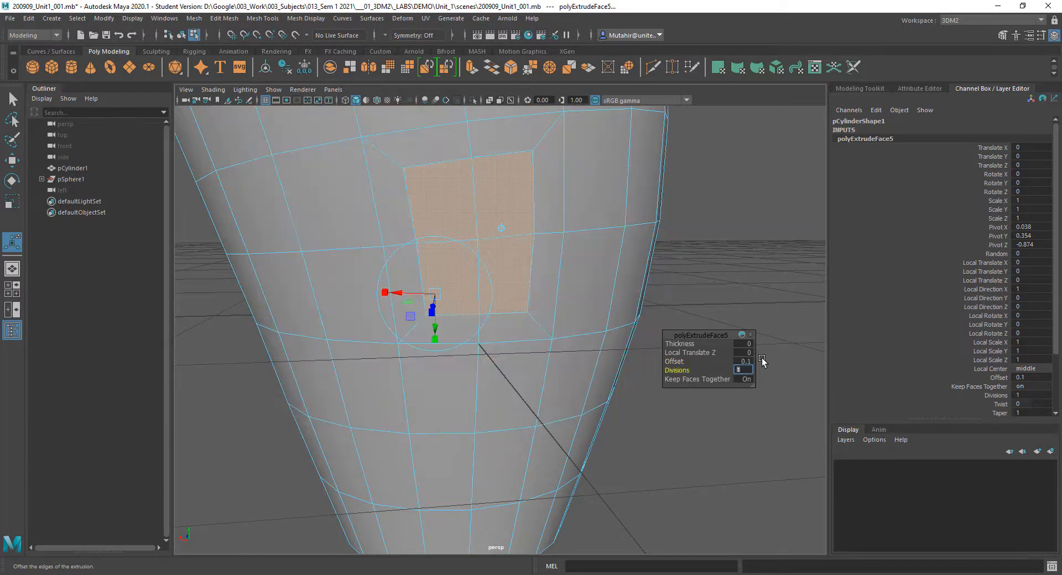
Step: Try an extrusion offset of 0.05, and restore the offset to 0.1
key(shift+Tab)
text(0.05)
key(Tab)
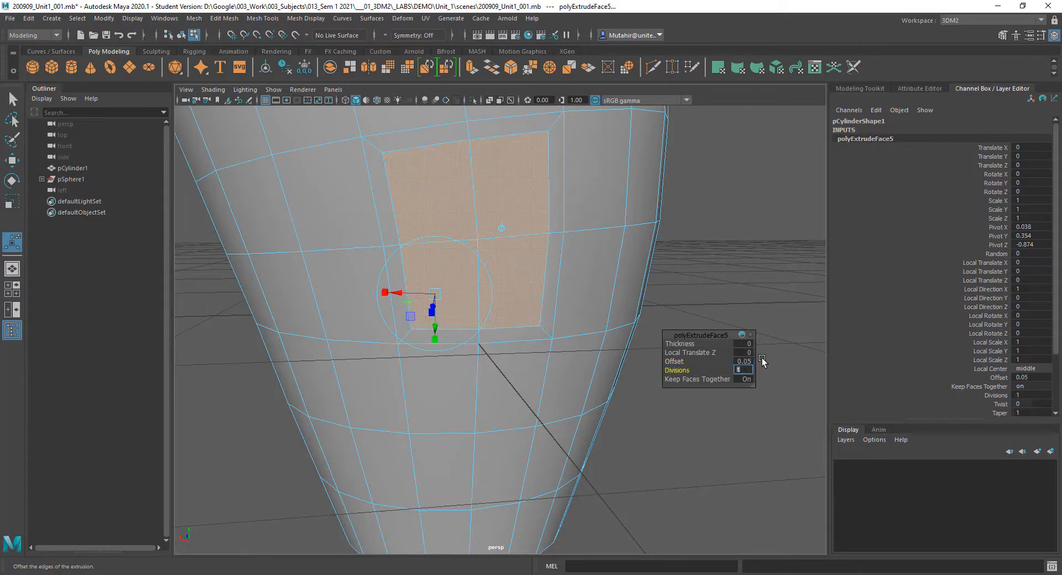
key(shift+Tab)
text(0.1)
key(Tab)
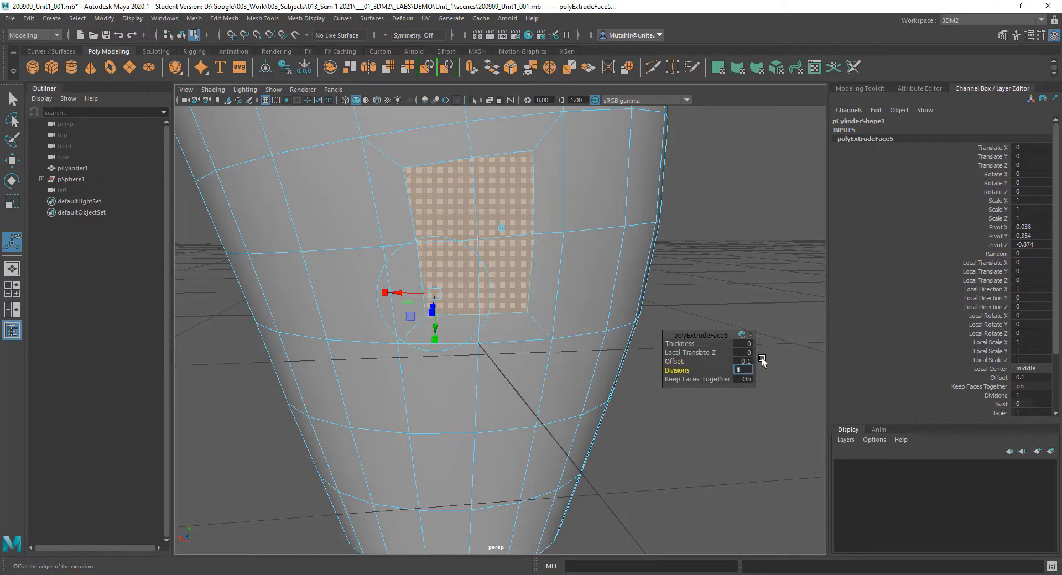
key(Return)
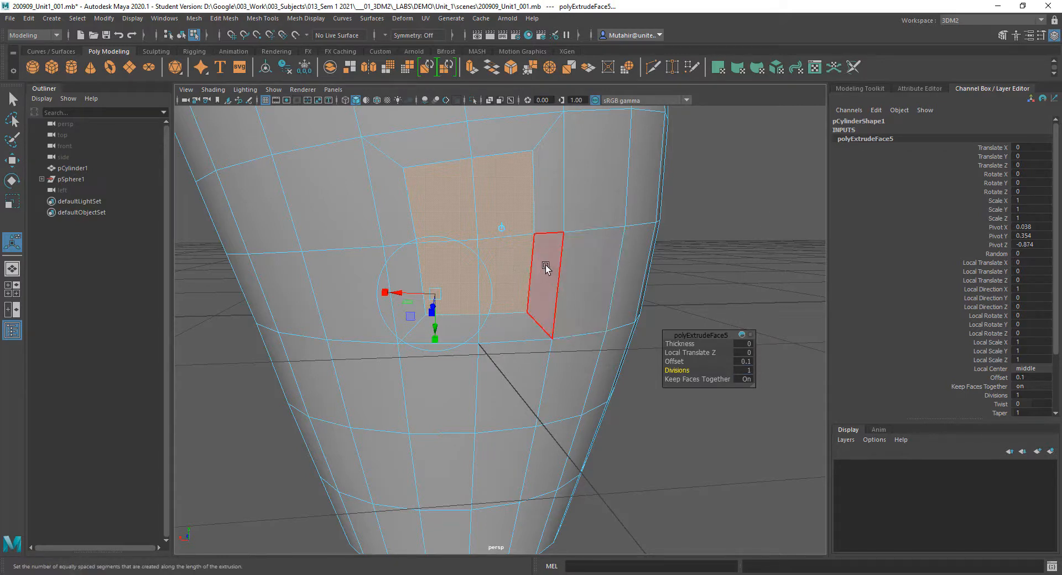
Step: Clear the face selection to finish the extrusion, and switch the cylinder body to vertex selection
alt+drag(565, 307, 608, 343)
click(718, 380)
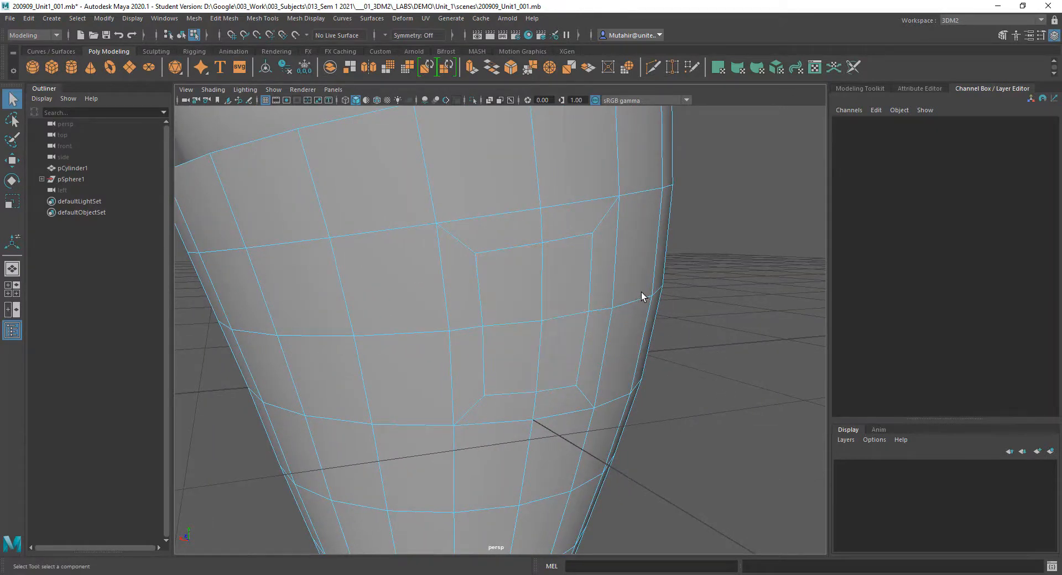
alt+drag(642, 292, 610, 291)
alt+drag(566, 322, 578, 308)
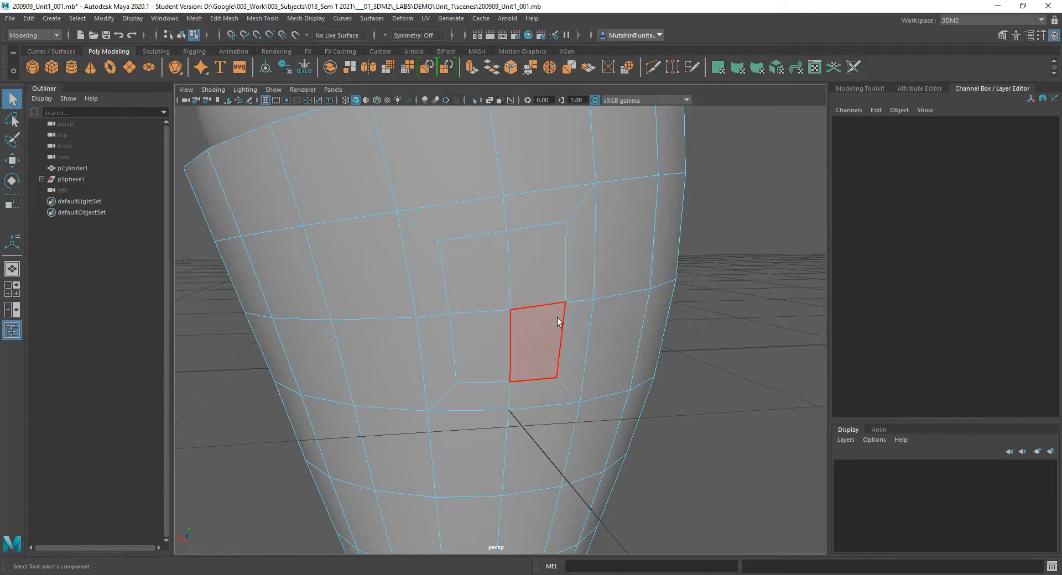
alt+middle_drag(560, 310, 593, 332)
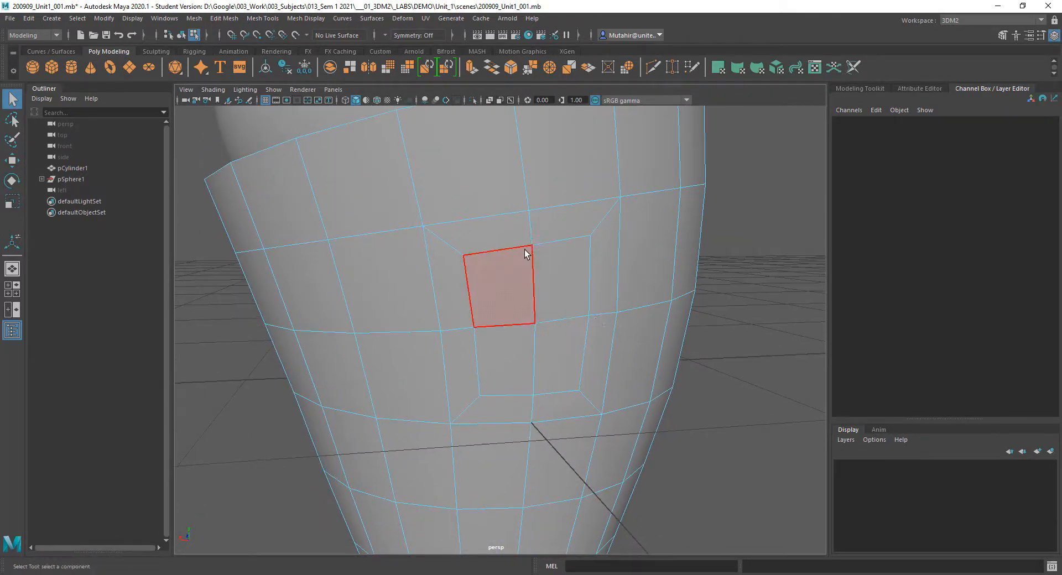
right_drag(526, 254, 480, 255)
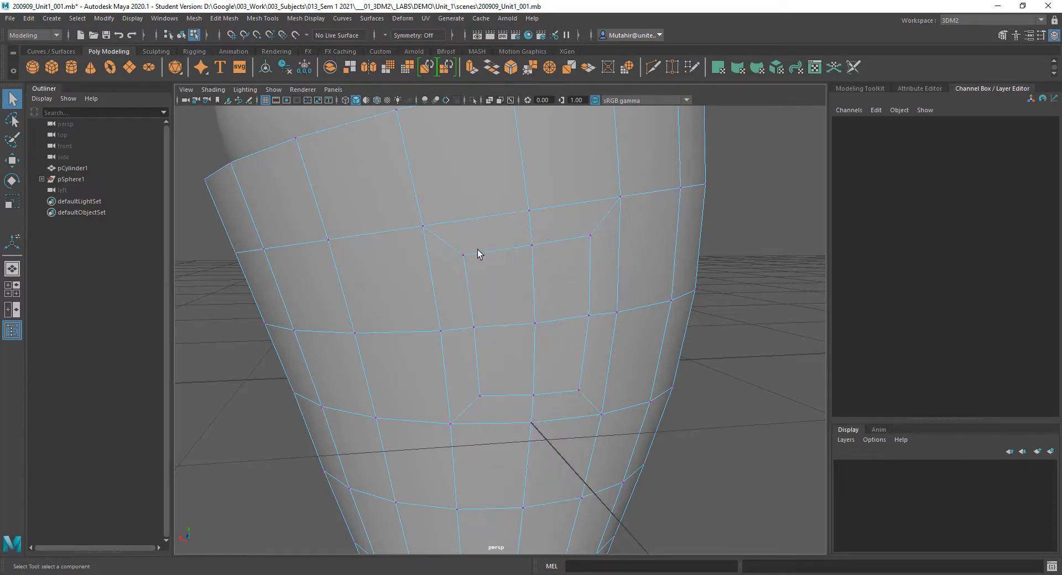
right_drag(560, 238, 504, 239)
Step: Select the upper-left corner vertex of the inset face block and set the Move tool's axis orientation to Normal
double_click(12, 161)
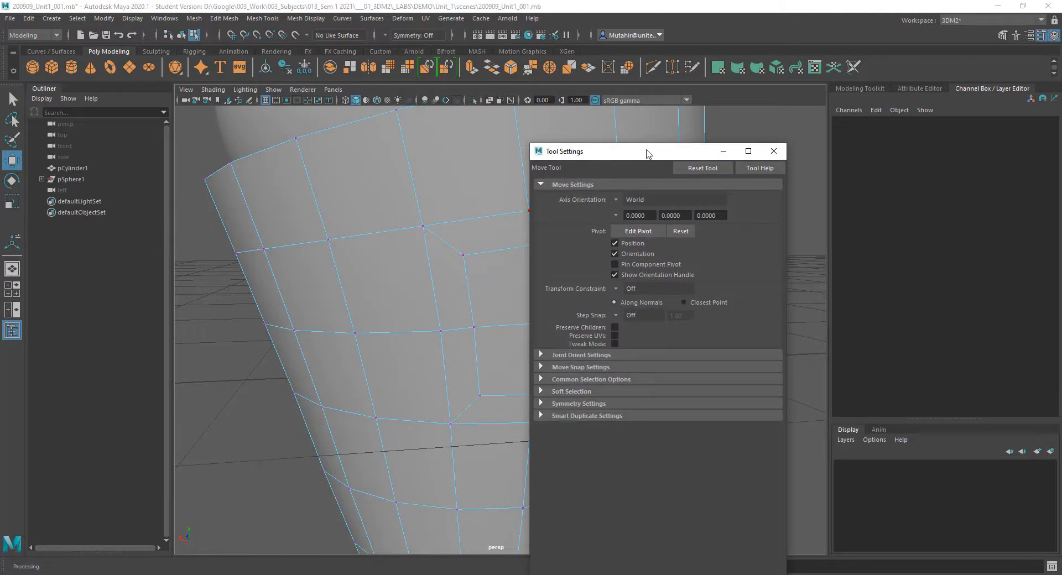
drag(647, 153, 345, 118)
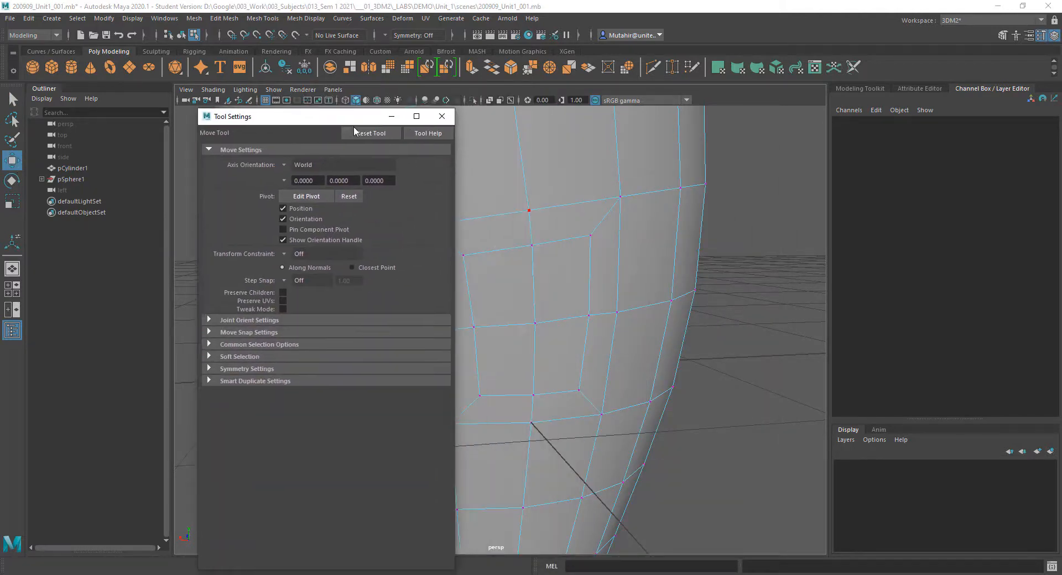
alt+middle_drag(562, 275, 625, 272)
click(549, 252)
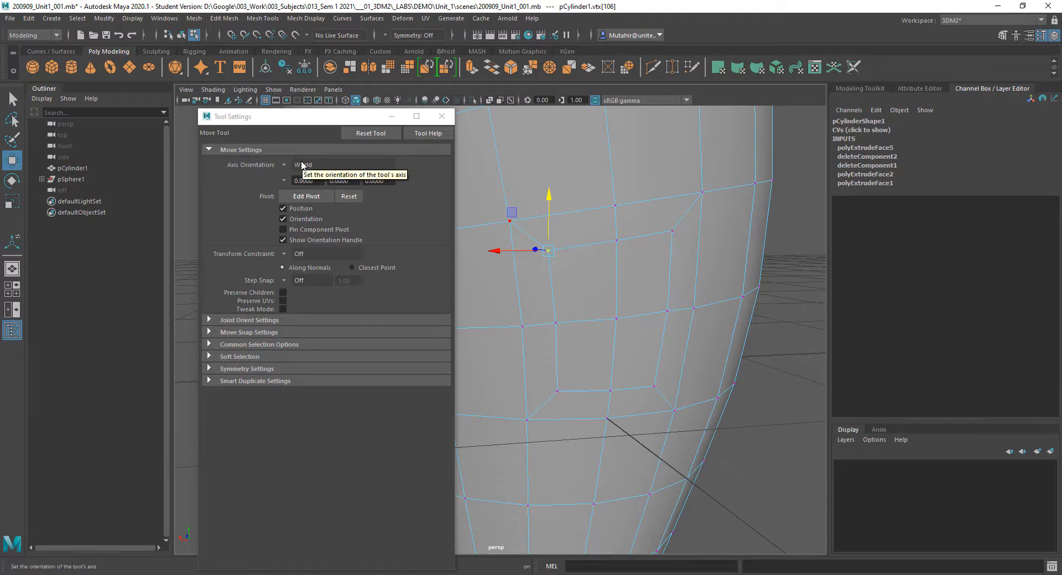
alt+drag(567, 282, 547, 268)
alt+middle_drag(566, 266, 619, 285)
click(284, 164)
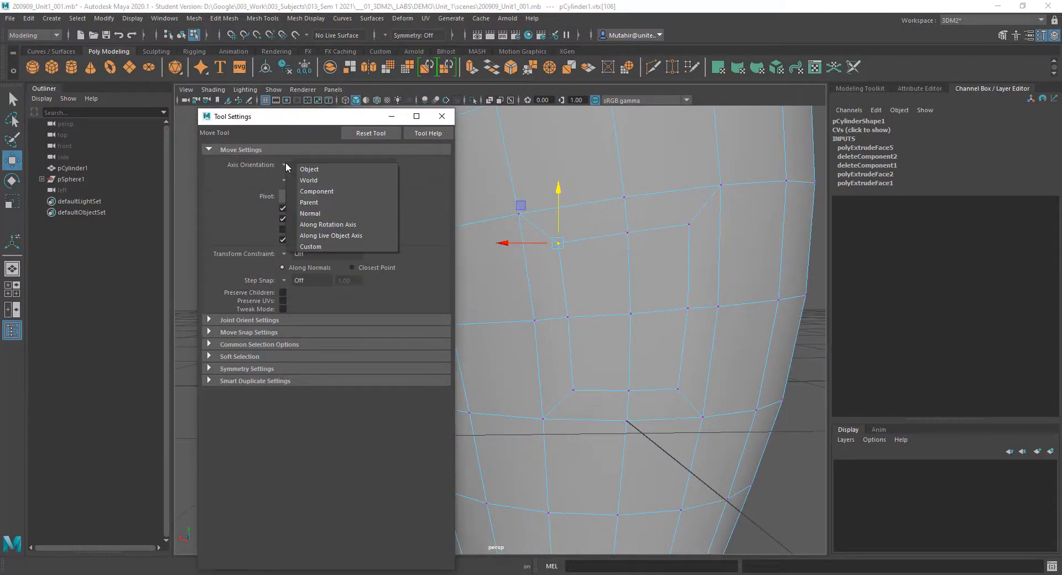
click(325, 215)
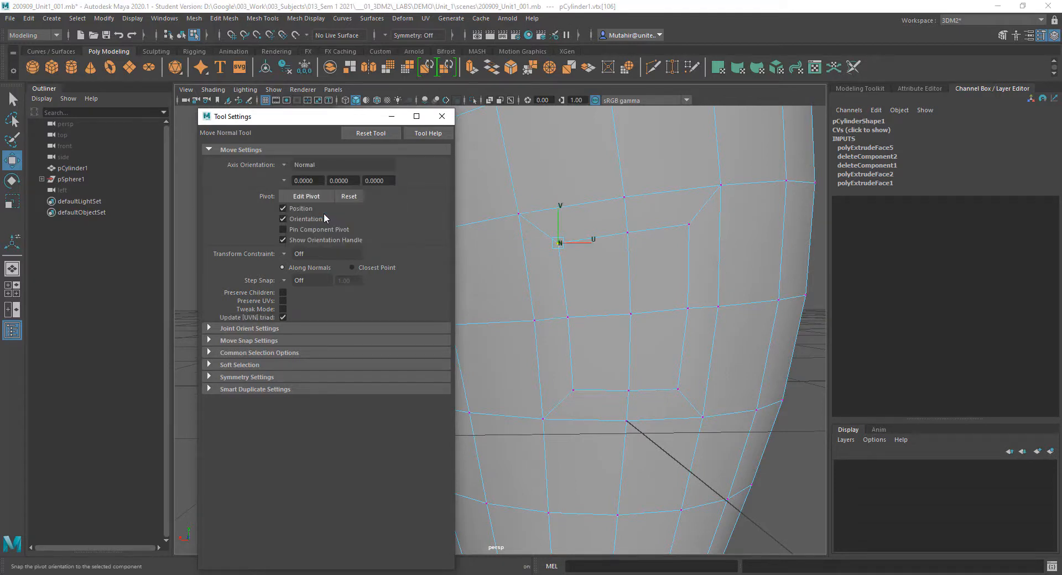
Step: Review the Move tool's in-view symmetry and axis options, keep the Normal axis, and close the tool settings
ctrl+shift+right_click(582, 243)
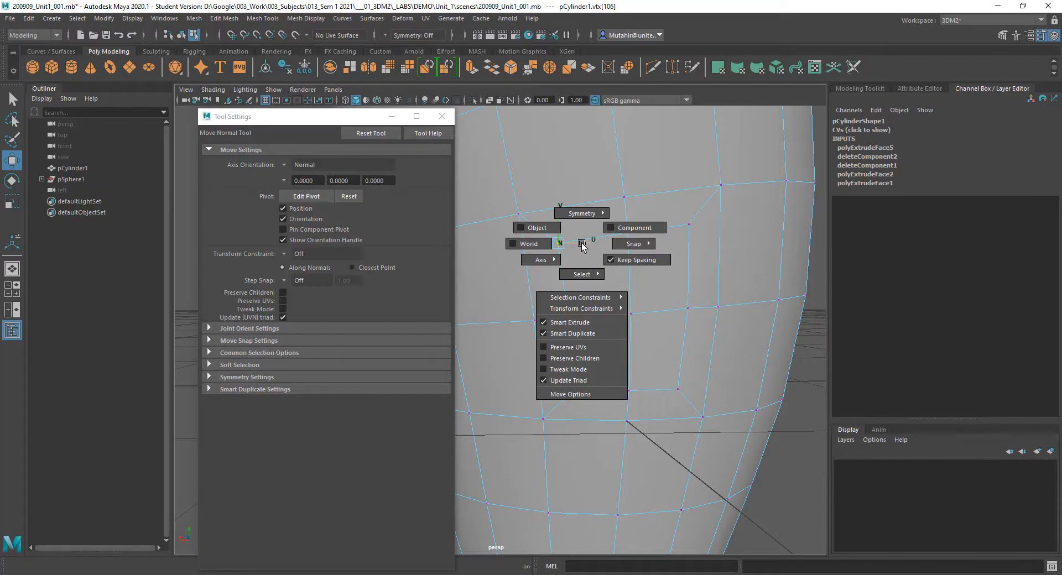
click(583, 244)
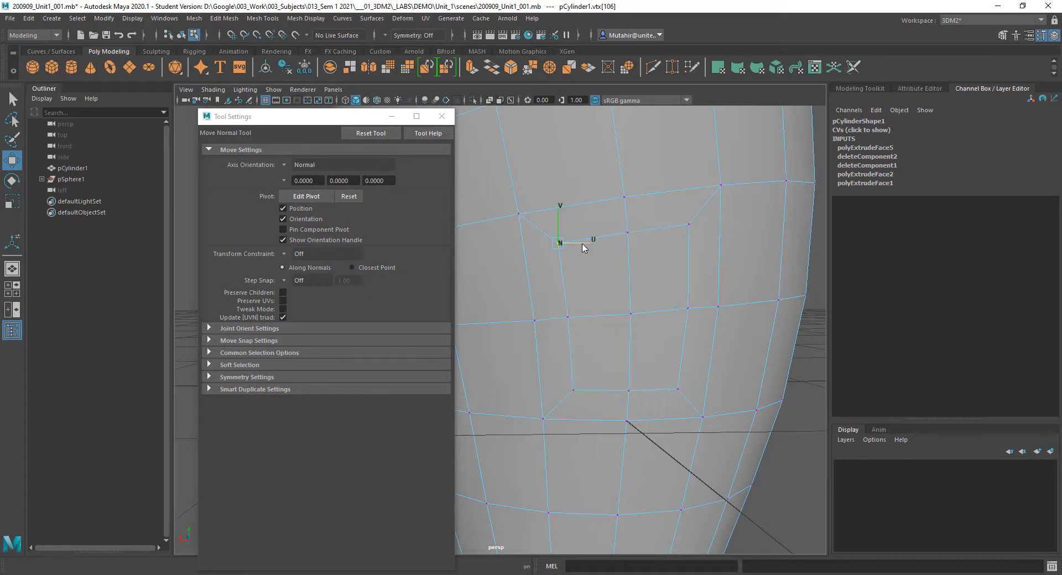
ctrl+shift+right_click(582, 243)
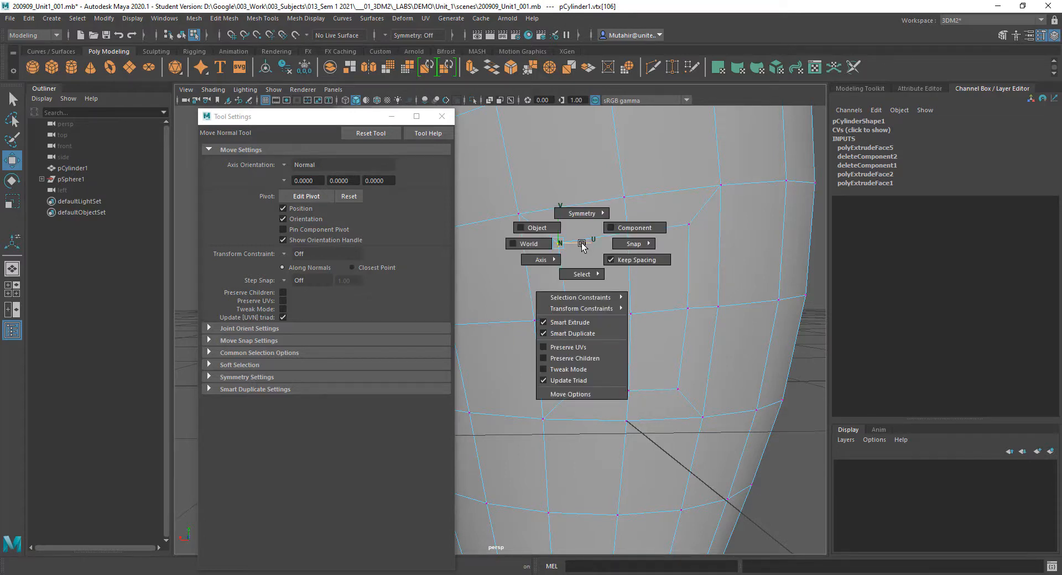
mouse_move(584, 213)
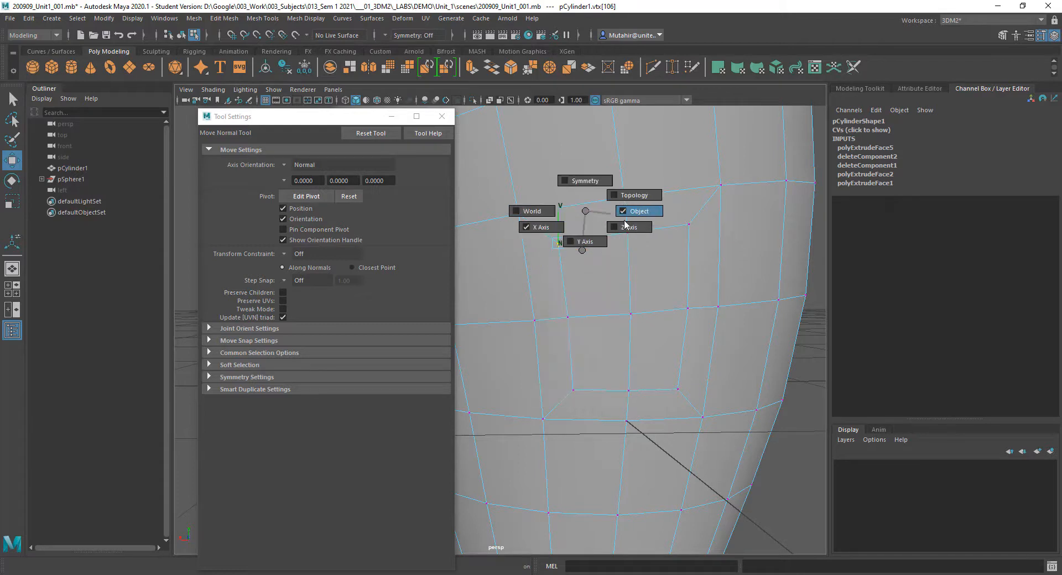
mouse_move(583, 250)
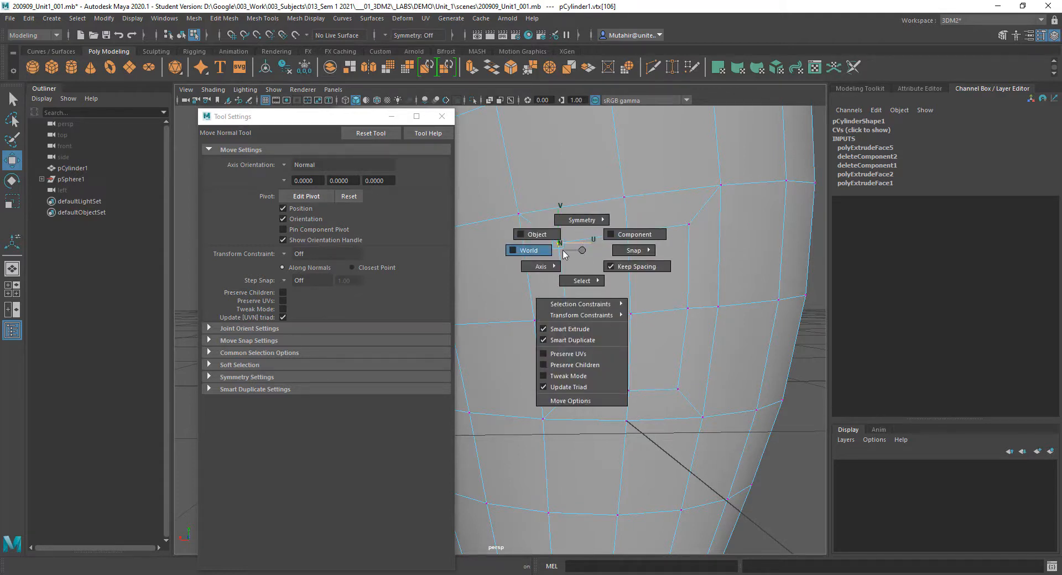
mouse_move(557, 266)
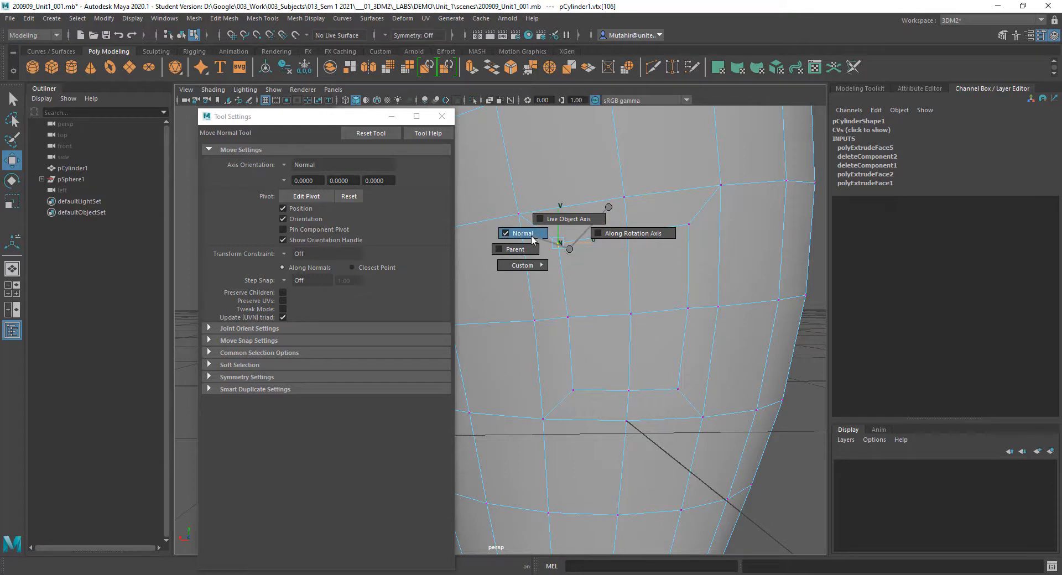
click(528, 234)
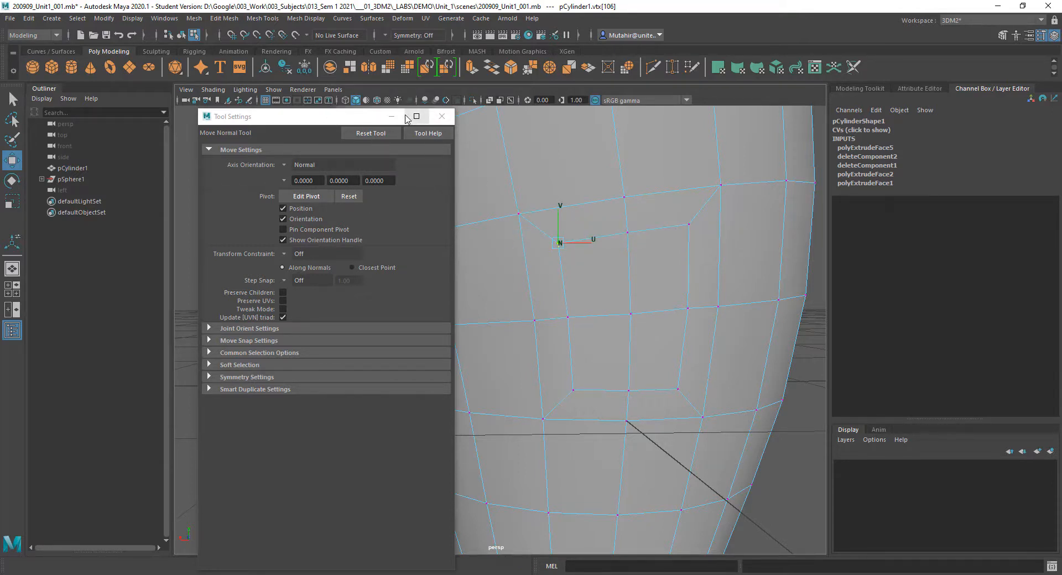
click(442, 116)
Step: Move the two upper corner vertices and the lower-left corner vertex of the inset block inward along the surface to round its outline
alt+drag(580, 252, 592, 256)
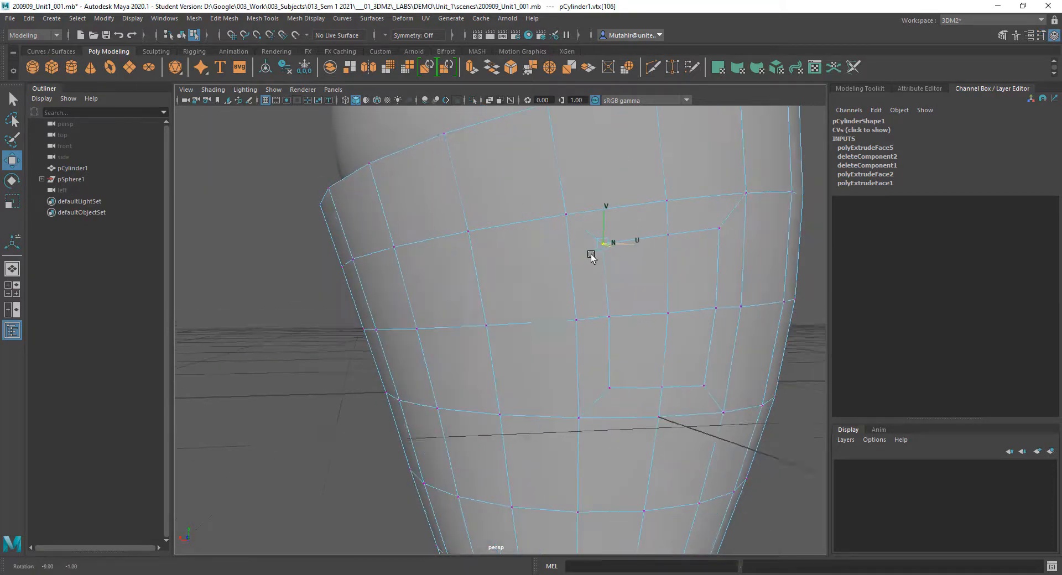
alt+right_drag(663, 203, 646, 233)
alt+middle_drag(646, 233, 568, 259)
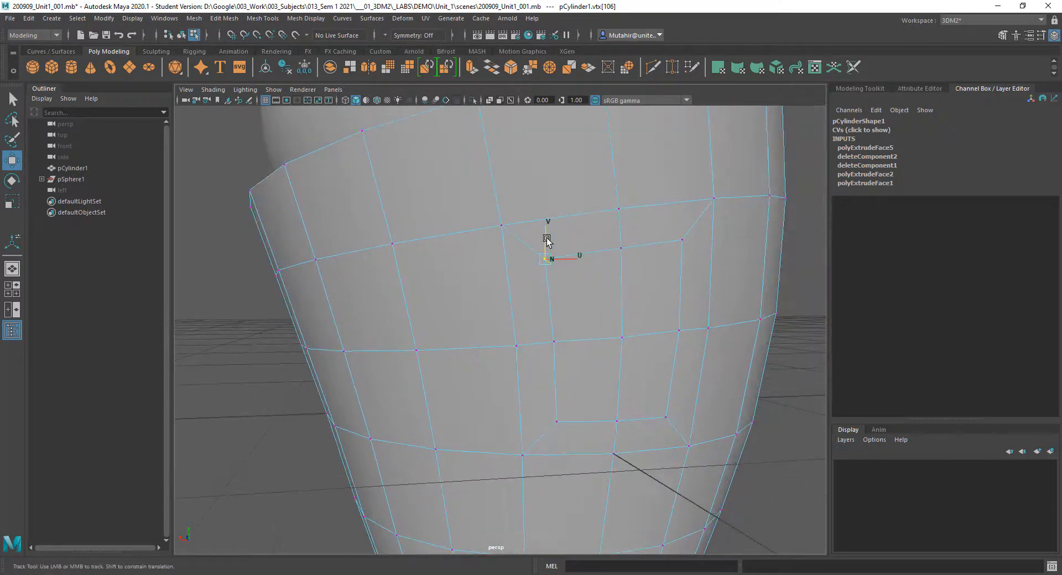
drag(548, 236, 565, 266)
alt+drag(575, 301, 477, 338)
click(604, 244)
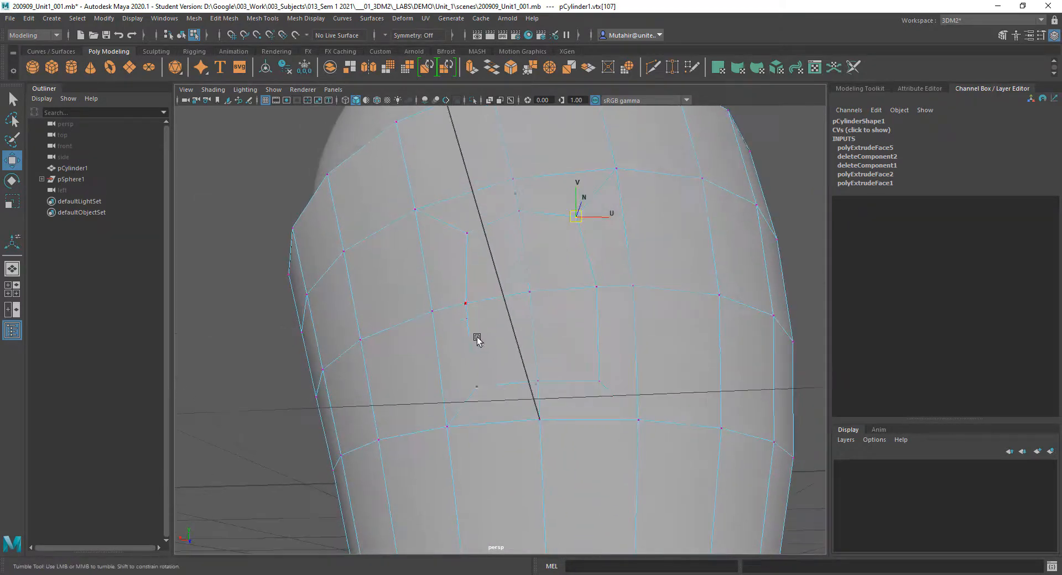
click(477, 385)
alt+drag(477, 386, 509, 412)
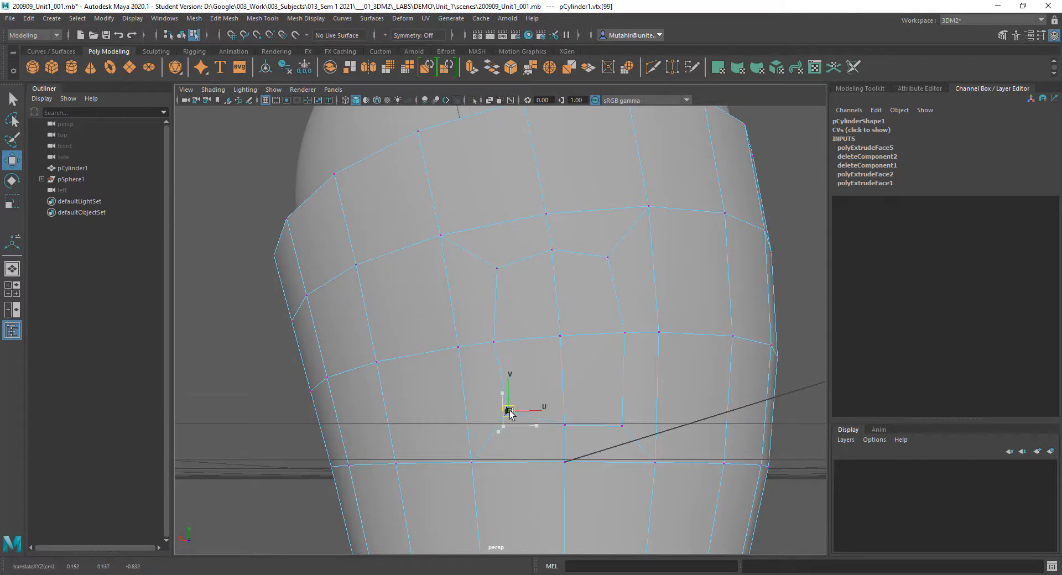
Step: Move the lower-right corner vertex of the inset face block upward along the surface to finish rounding its outline
click(624, 419)
click(623, 423)
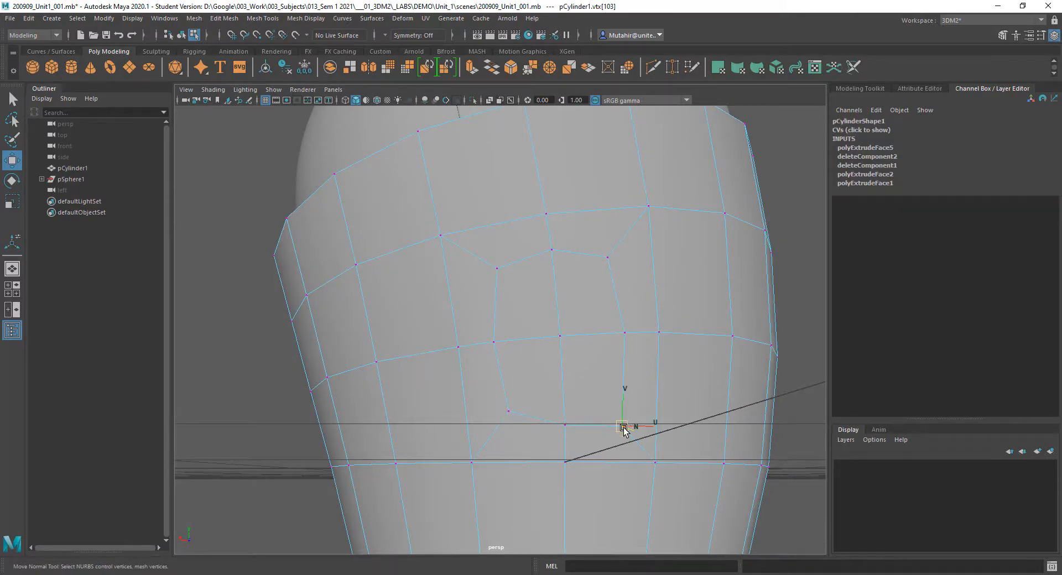
key(4)
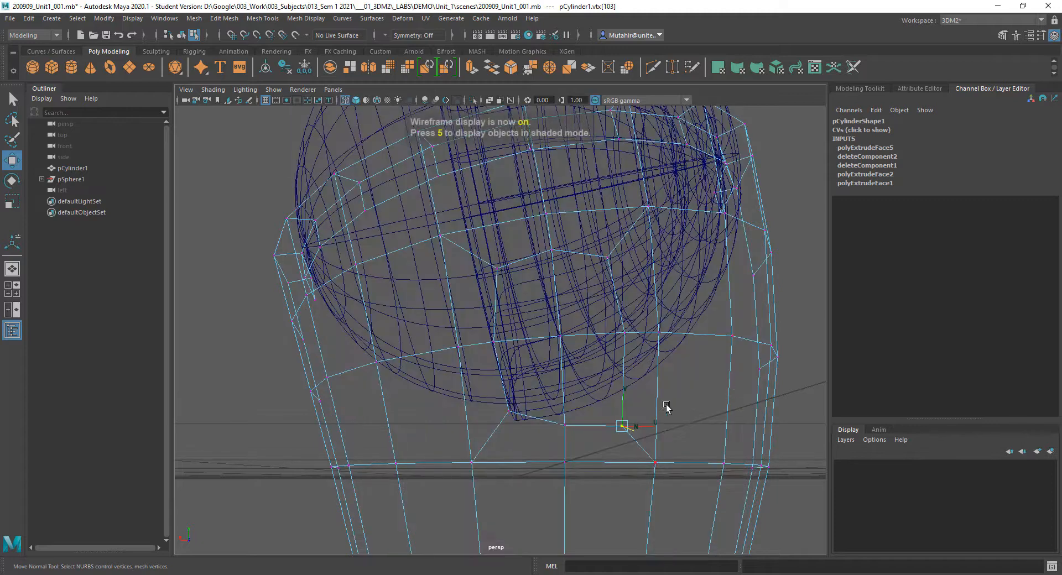
click(640, 433)
drag(610, 414, 631, 441)
key(5)
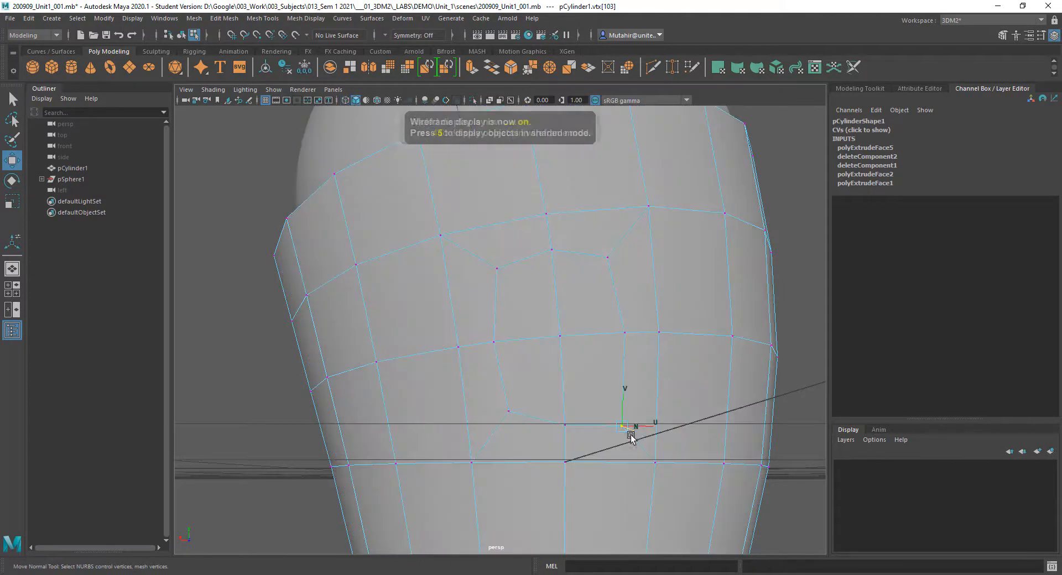
alt+drag(655, 374, 652, 378)
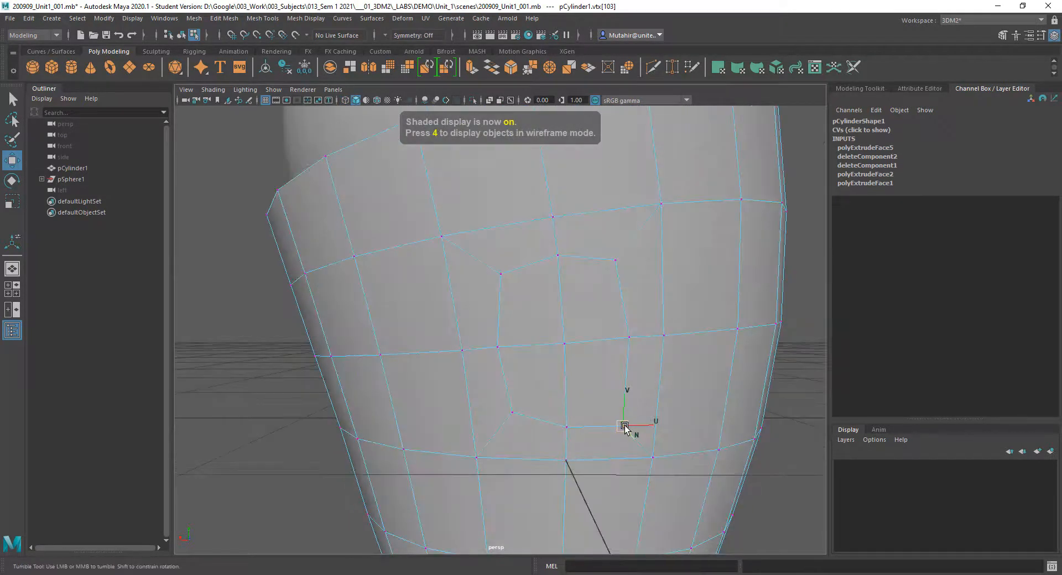
drag(625, 429, 622, 414)
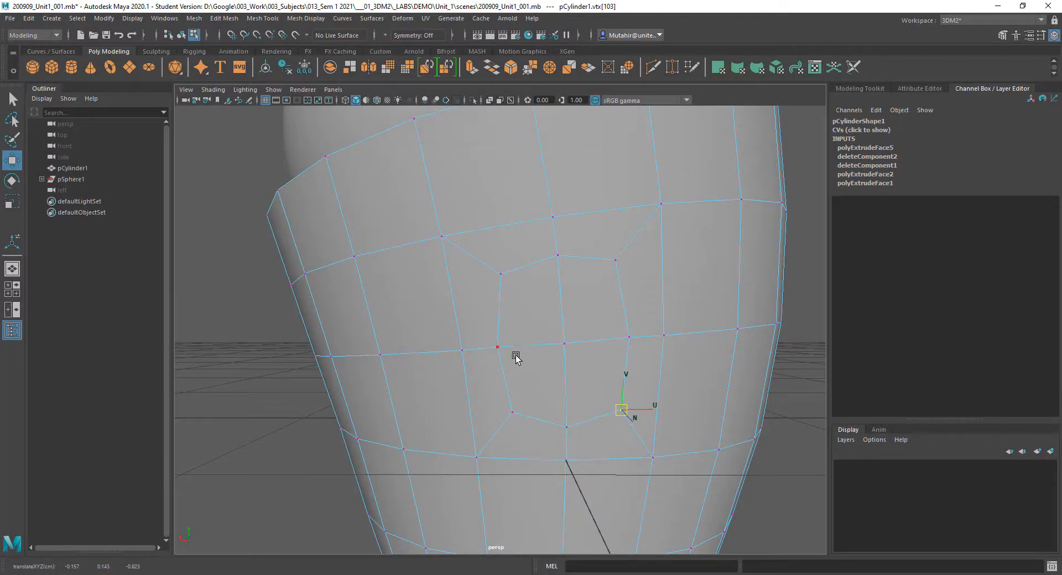
click(497, 347)
drag(497, 347, 489, 349)
key(ctrl+z)
Step: Reposition the left-middle, upper-left and top-middle vertices of the loop surrounding the inset block to start rounding that loop
drag(523, 348, 533, 347)
click(631, 336)
alt+drag(540, 340, 527, 355)
click(529, 352)
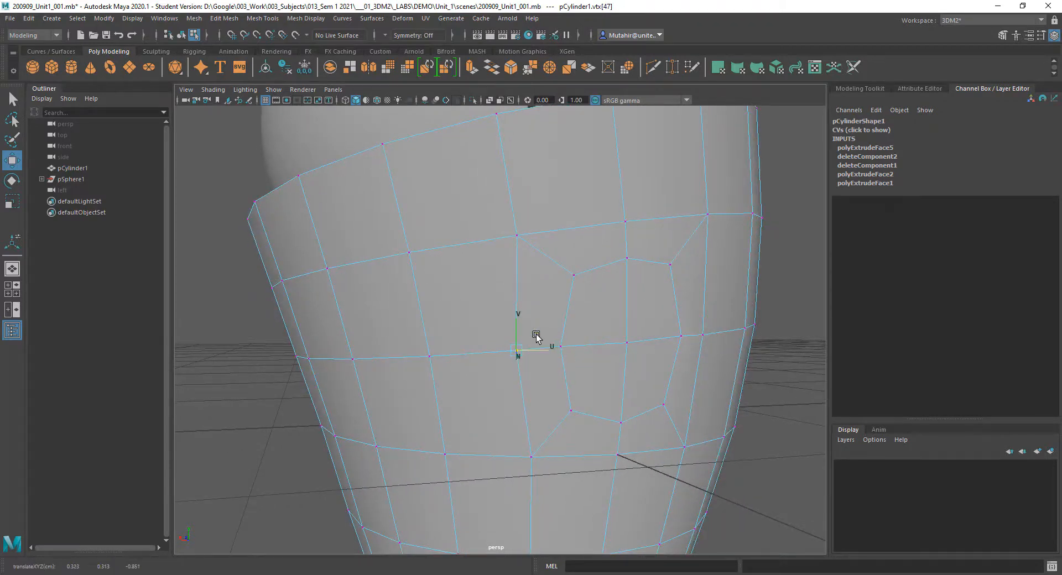
click(518, 235)
drag(518, 236, 534, 238)
alt+middle_drag(631, 179, 541, 184)
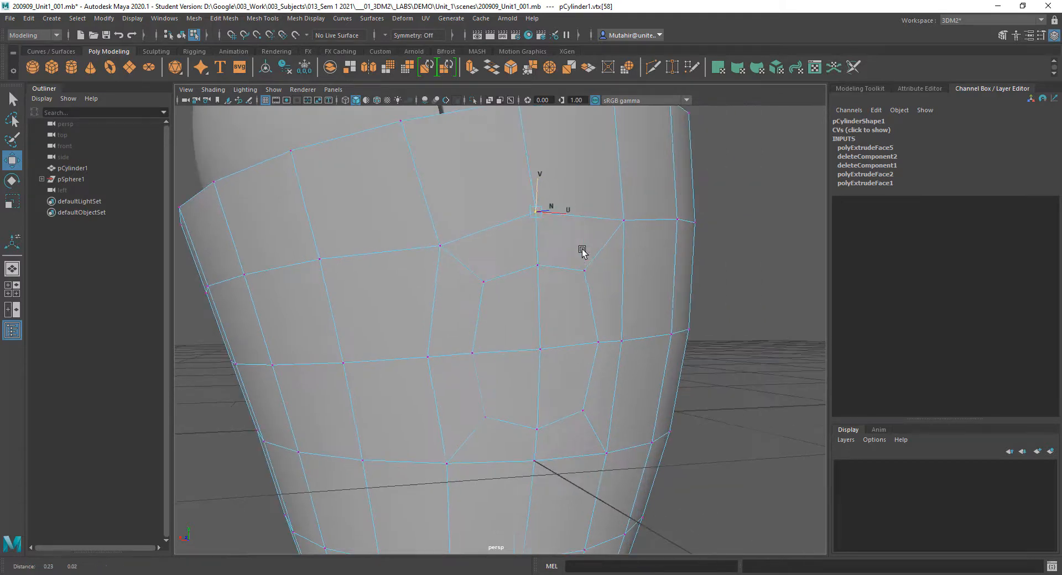
Step: Move the upper-right corner vertex of the surrounding loop inward along the surface, toward the inset block
click(625, 221)
alt+drag(653, 263, 609, 271)
drag(532, 237, 523, 250)
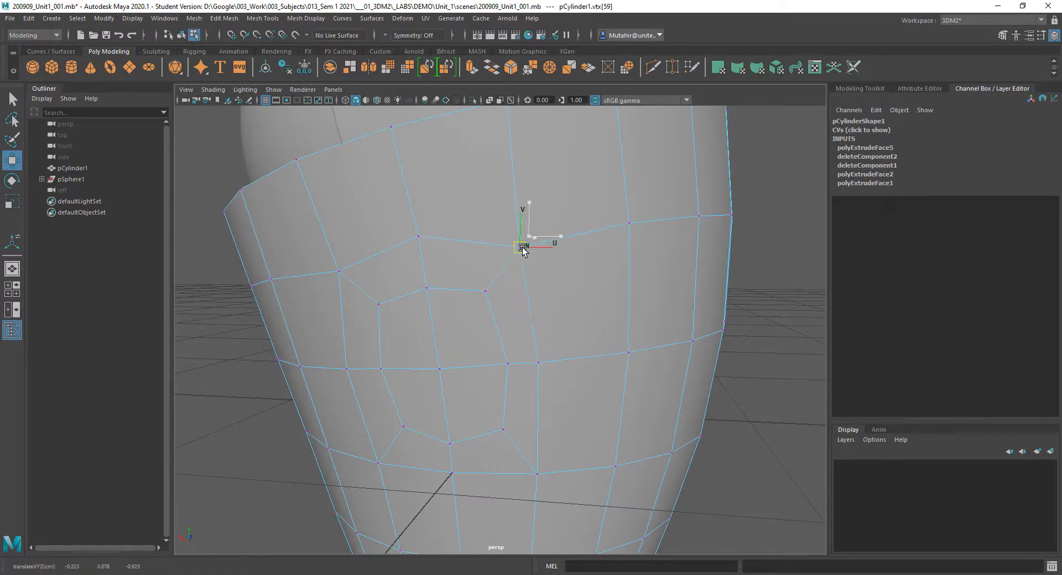
Step: Try moving the surrounding loop's right-middle vertex outward and its lower-right corner vertex upward
click(541, 366)
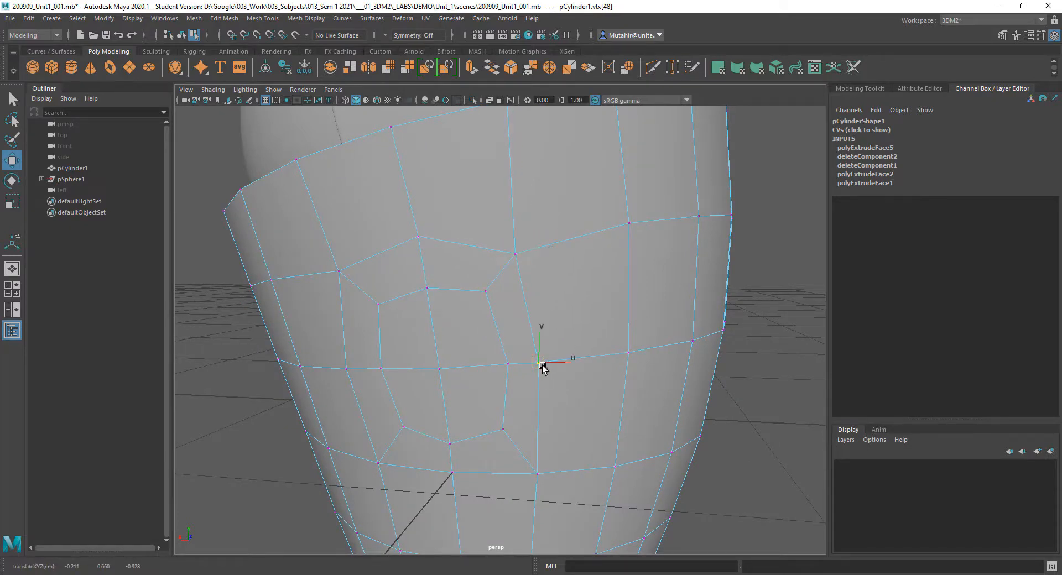
drag(540, 367, 548, 367)
alt+middle_drag(526, 419, 530, 310)
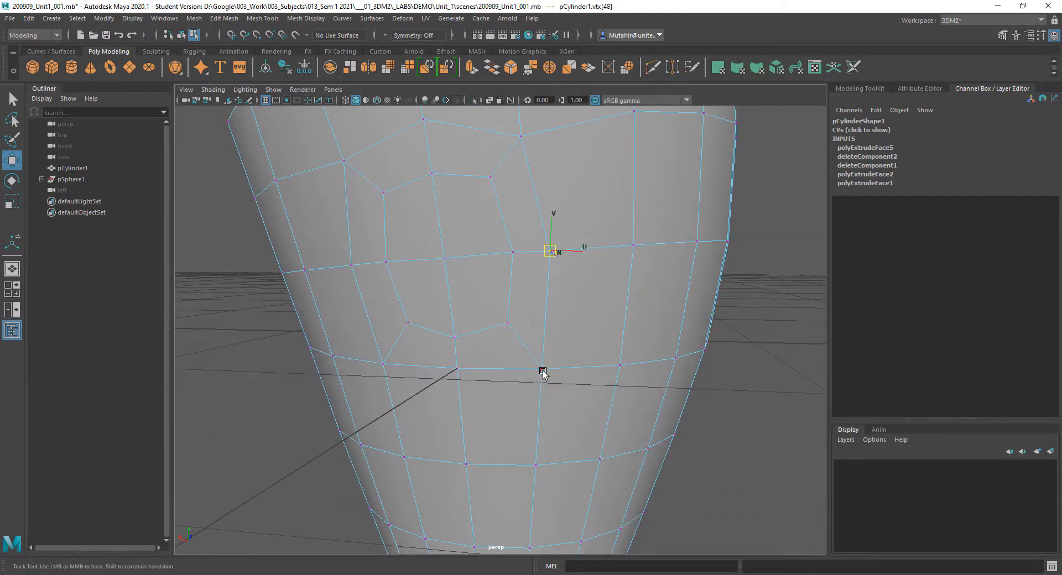
click(542, 371)
drag(542, 371, 572, 344)
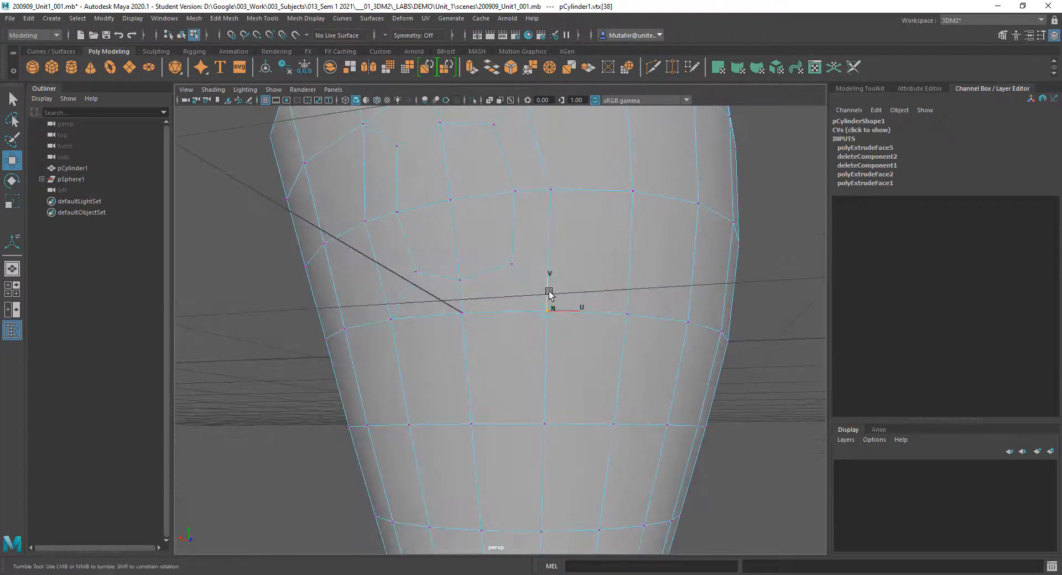
drag(547, 285, 547, 282)
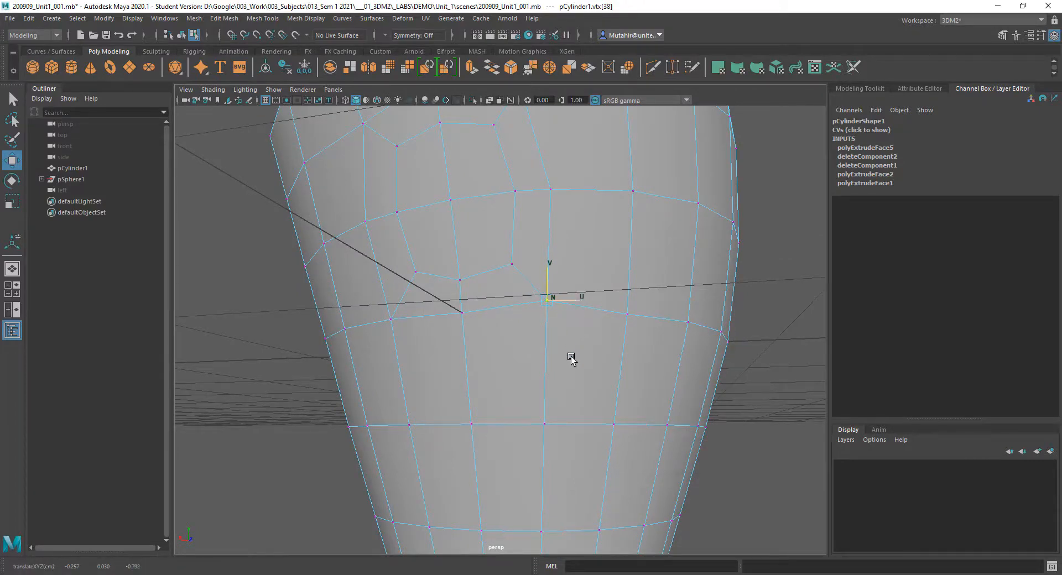
Step: Undo the last moves of the surrounding loop's right-middle and lower-right vertices
alt+drag(571, 359, 505, 306)
key(ctrl+z)
key(ctrl+z)
key(ctrl+z)
key(ctrl+z)
Step: Readjust the surrounding loop's upper-right corner vertex along the surface so it follows the rounded outline
drag(530, 220, 530, 231)
drag(560, 261, 556, 263)
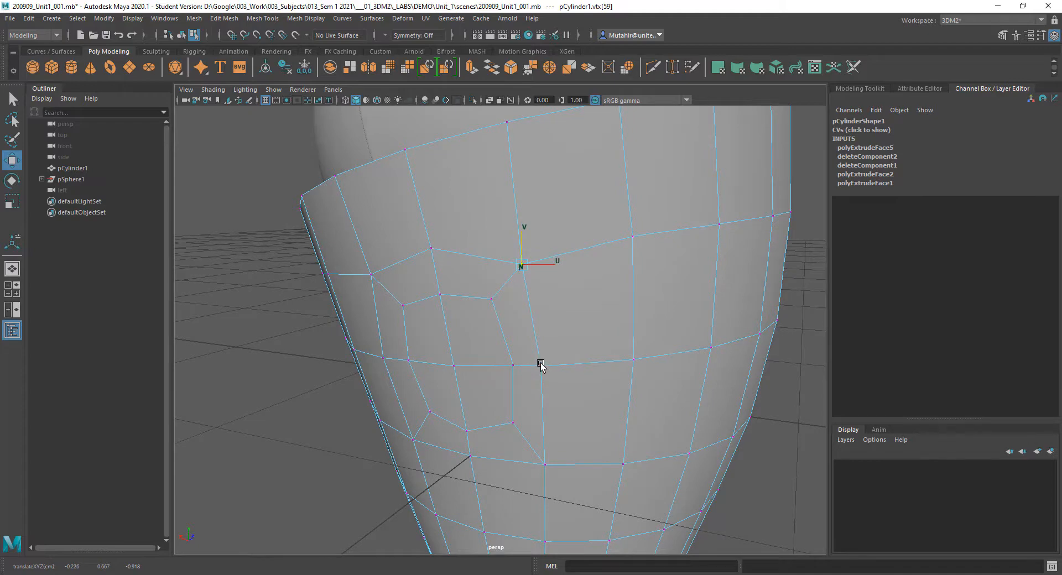
alt+drag(575, 349, 616, 331)
click(635, 331)
key(ctrl+z)
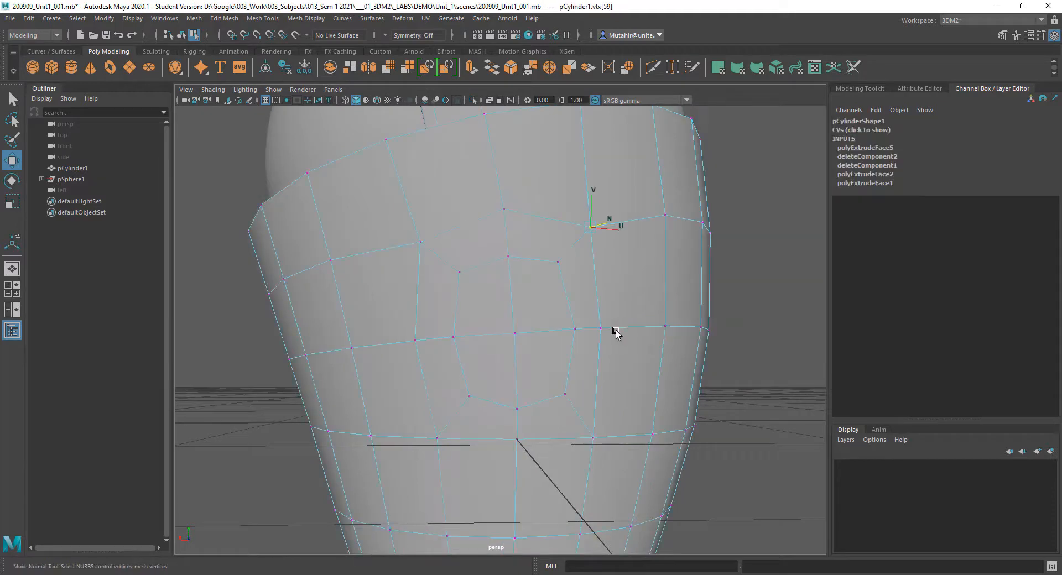
Step: Round the rest of the surrounding loop by repositioning its right-middle, two lower corner and bottom-middle vertices
click(599, 329)
alt+drag(642, 327, 498, 402)
click(588, 428)
click(450, 416)
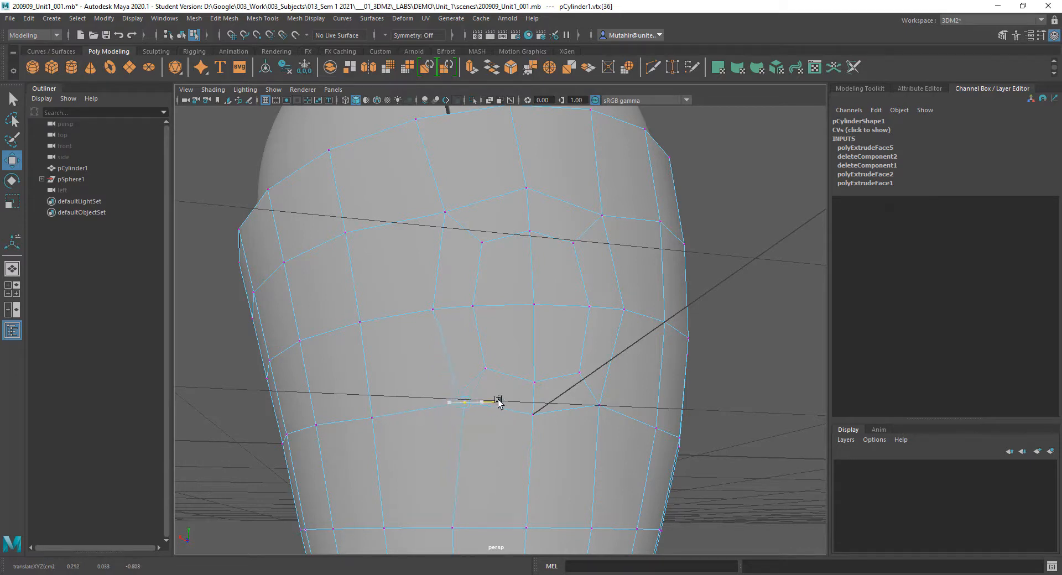
click(535, 415)
drag(536, 402, 537, 402)
alt+drag(545, 399, 595, 426)
Step: Leave the Move tool, clear the vertex selection, and check the rounded arm base against the whole body
key(q)
click(696, 363)
alt+right_drag(651, 435, 639, 335)
mouse_move(639, 335)
alt+mouse_down()
mouse_move(574, 337)
mouse_move(630, 408)
mouse_move(498, 367)
mouse_move(631, 335)
mouse_move(614, 334)
mouse_move(641, 345)
mouse_move(528, 334)
mouse_move(616, 339)
mouse_move(642, 326)
alt+mouse_up()
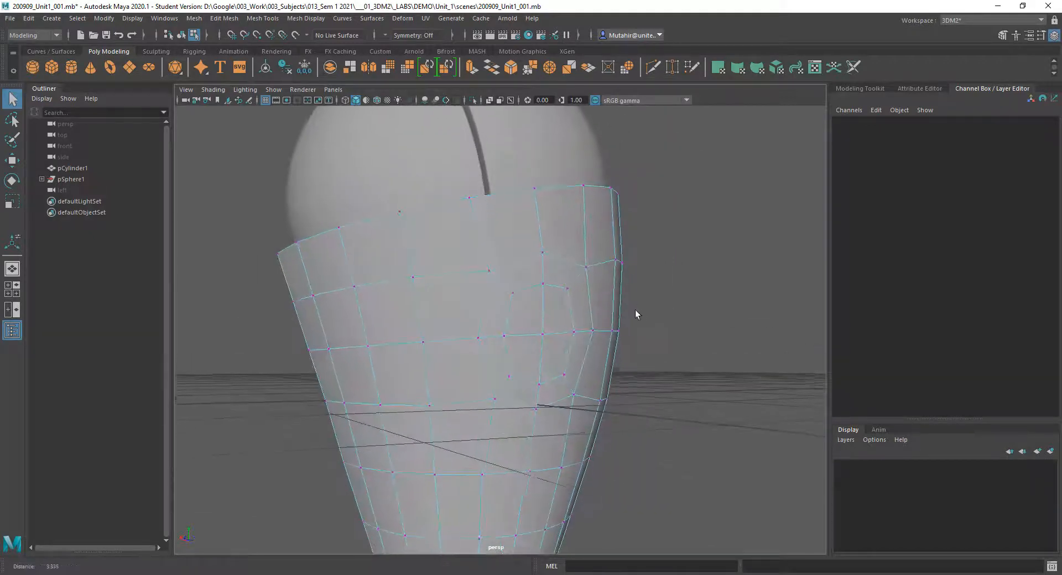
alt+middle_drag(637, 311, 624, 312)
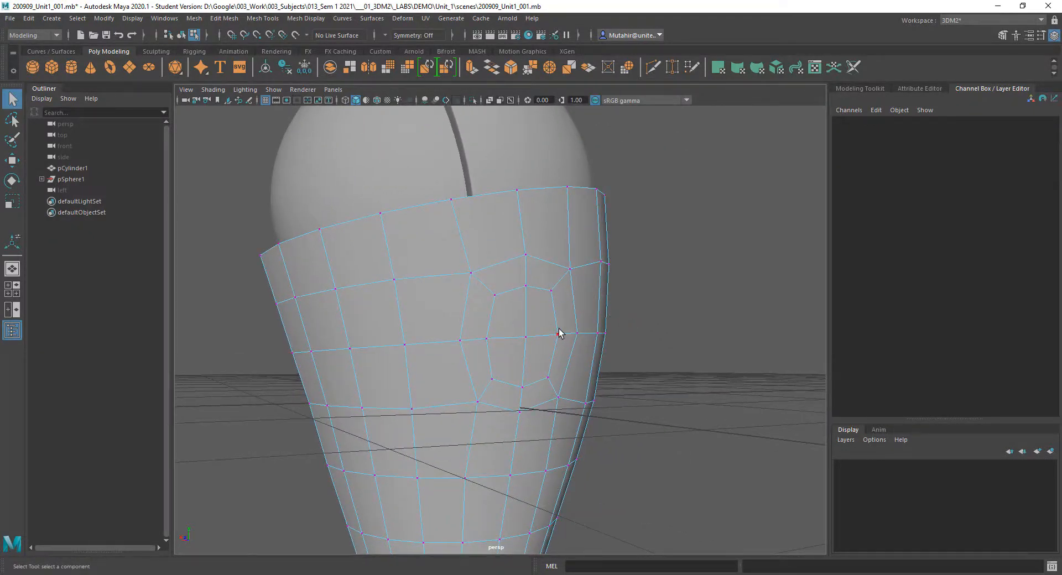
Step: Switch the cylinder body to face selection and select the four faces inside the rounded arm base
right_drag(543, 296, 550, 327)
click(513, 327)
shift+click(519, 357)
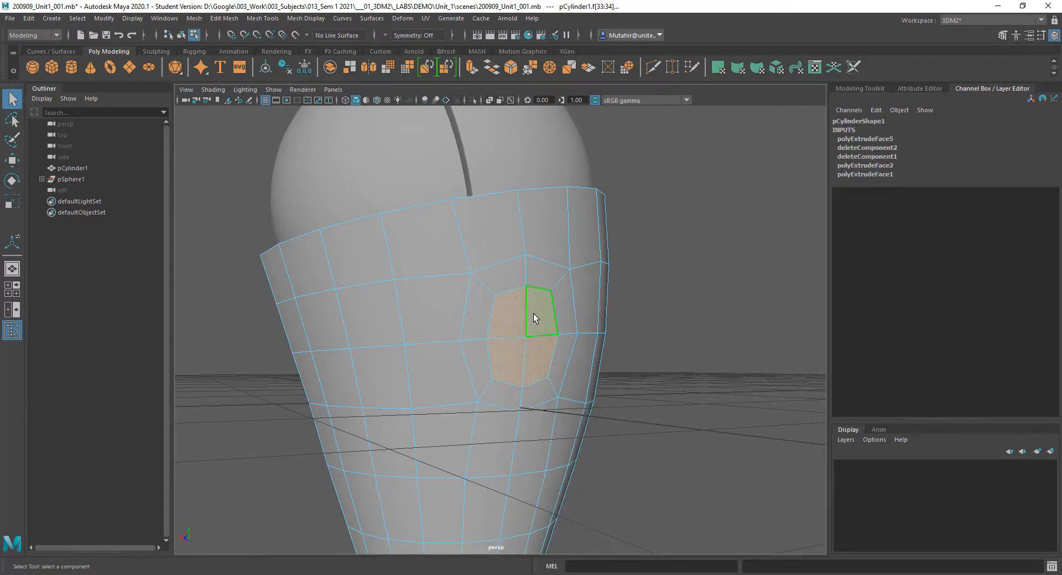
alt+drag(533, 314, 543, 319)
click(516, 323)
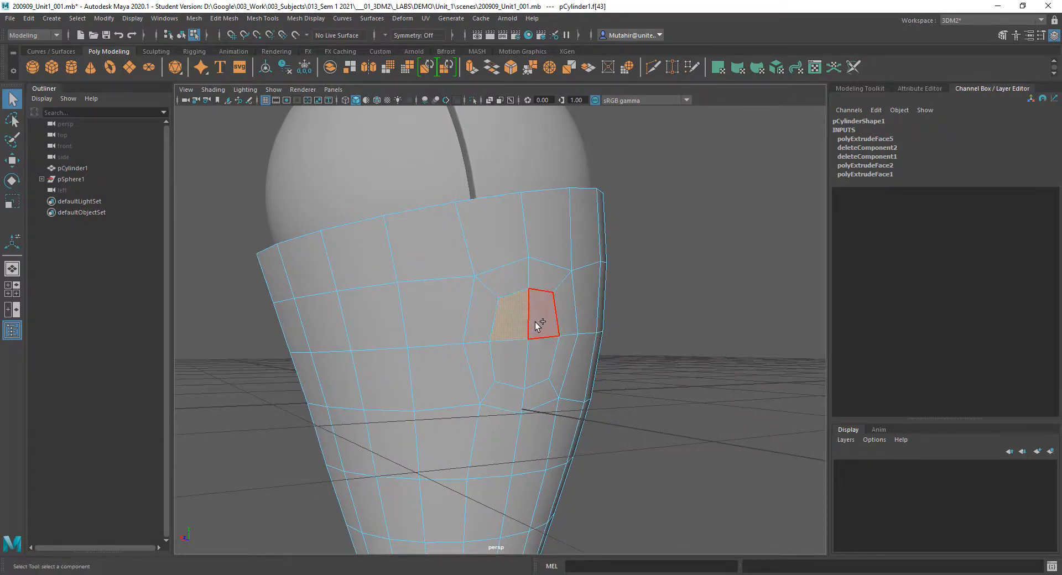
shift+click(526, 361)
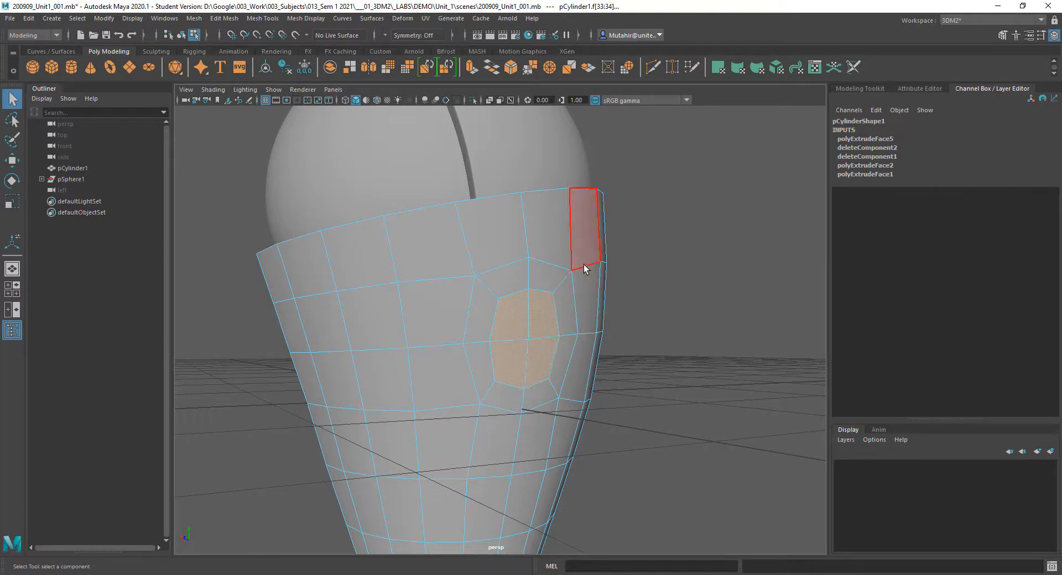
Step: Extrude the four selected arm-base faces
alt+drag(704, 332, 623, 351)
alt+drag(623, 251, 563, 272)
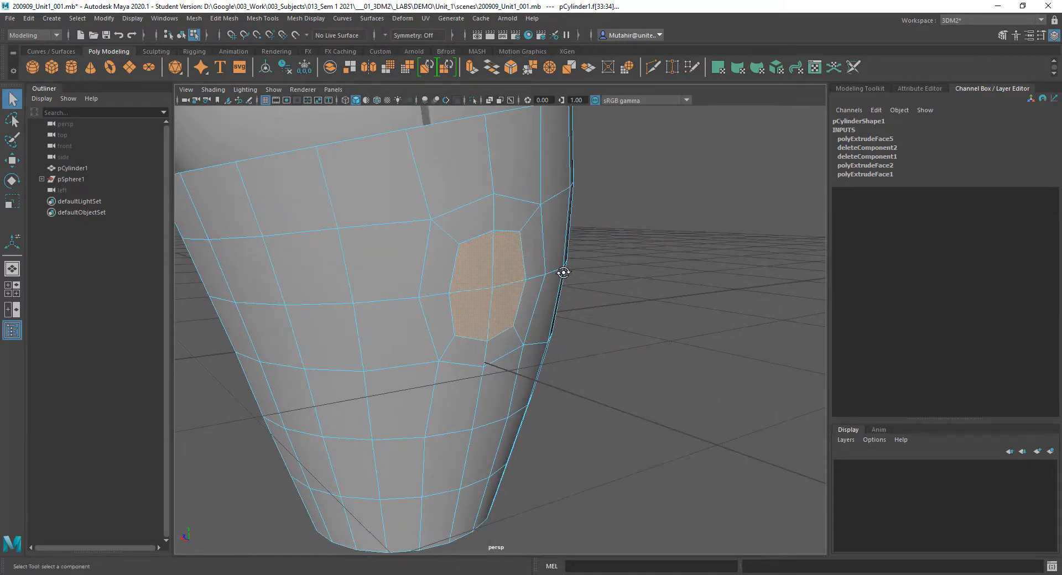
click(224, 19)
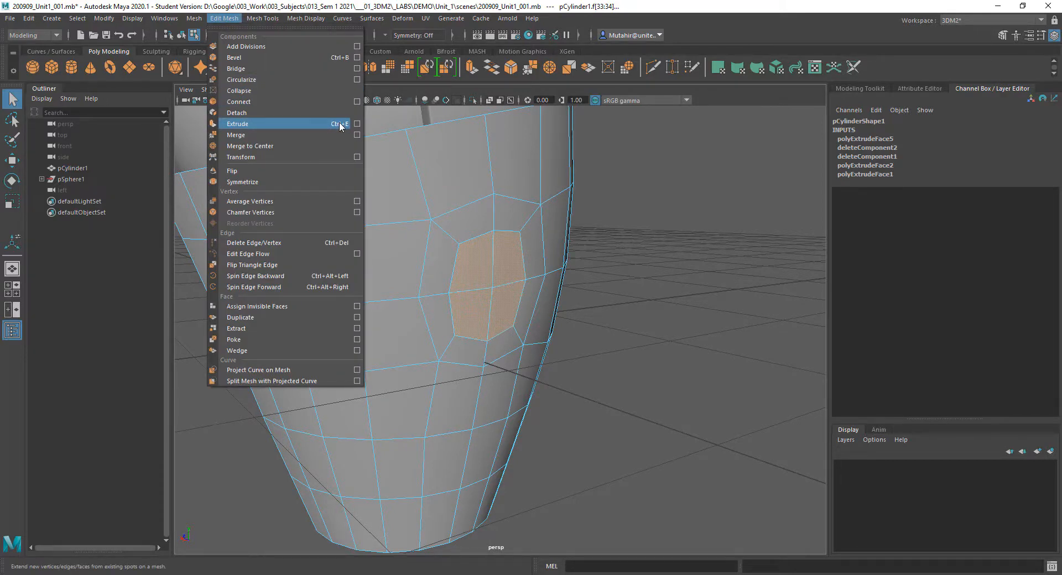
click(224, 18)
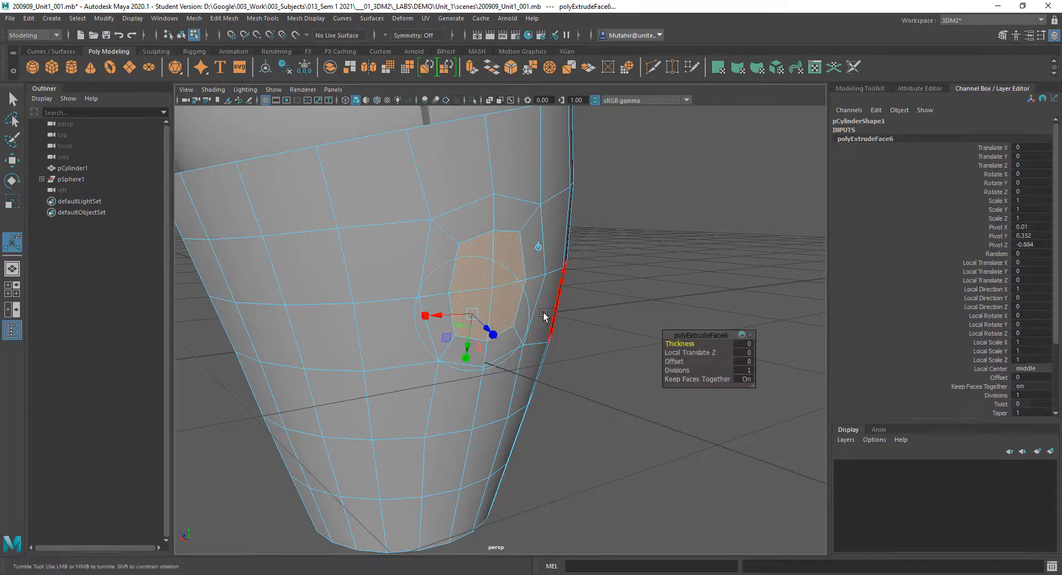
alt+drag(555, 297, 565, 382)
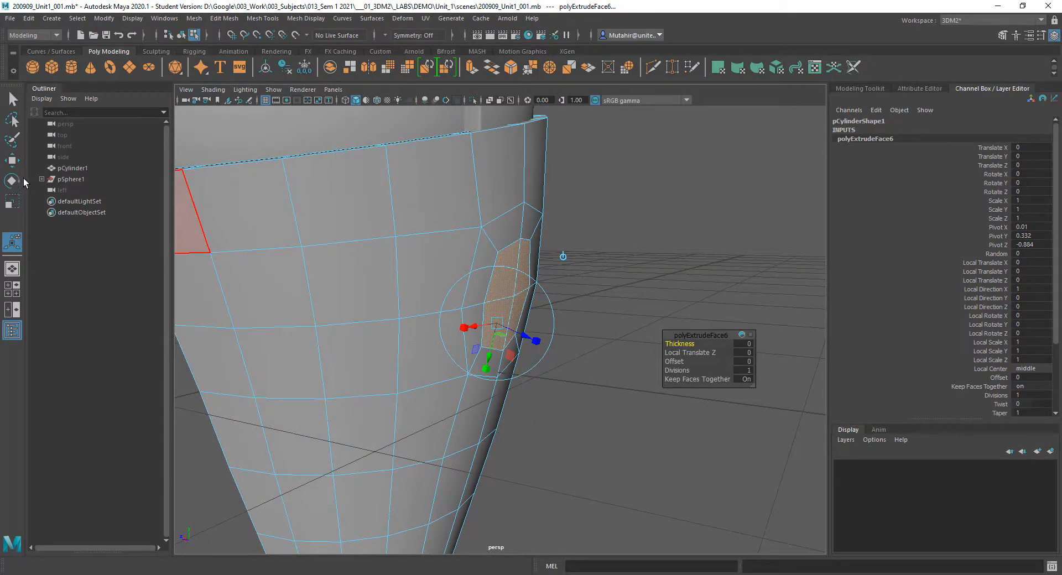
Step: Set the Move tool's axis orientation to World and close the tool settings
double_click(13, 162)
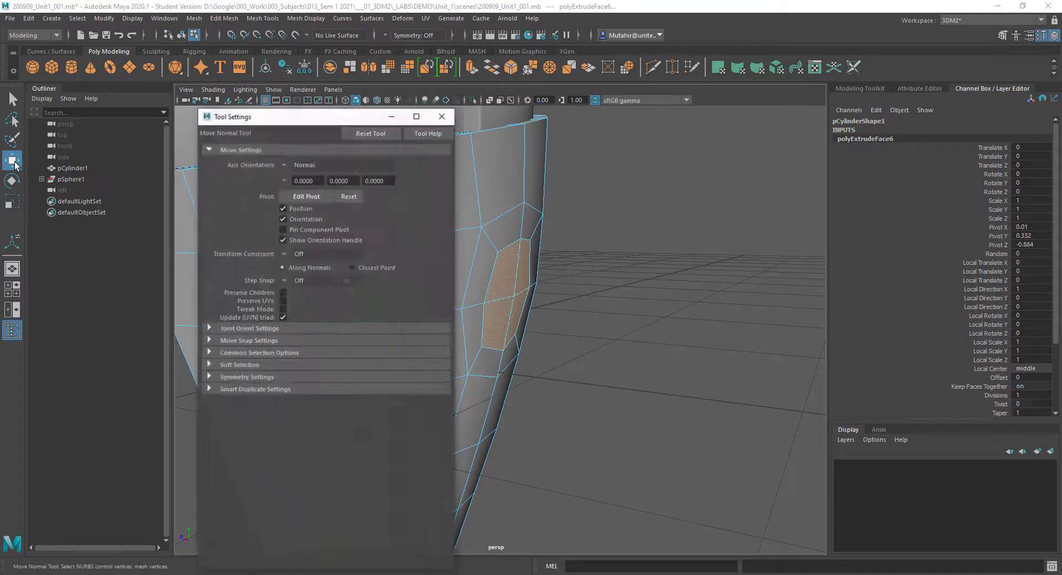
click(283, 165)
click(321, 182)
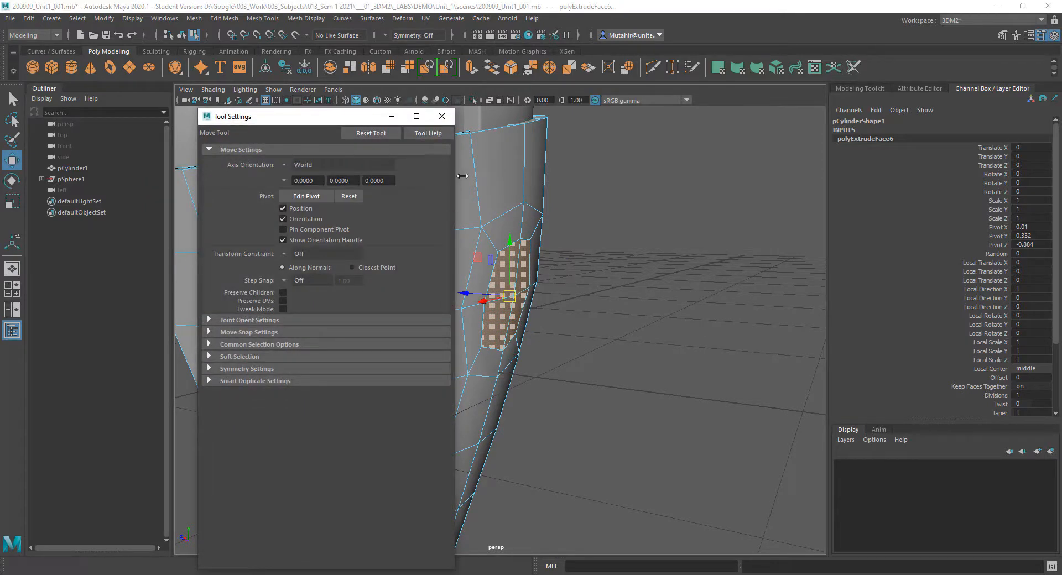
click(442, 116)
alt+drag(542, 266, 565, 290)
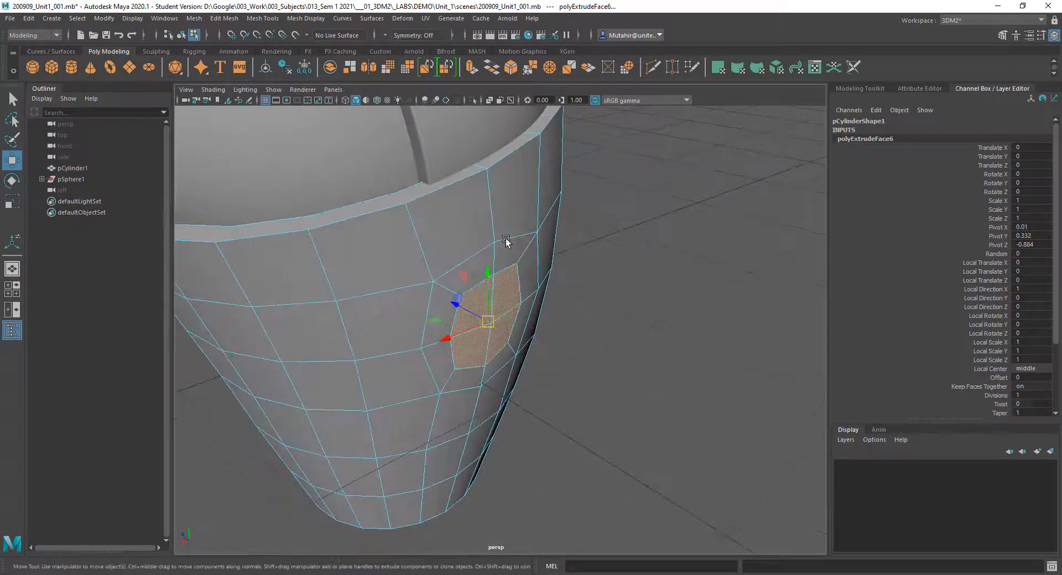
Step: Apply the Transform component operation to the extruded faces and pull them outward to a Local Translate Z of 0.597
click(224, 19)
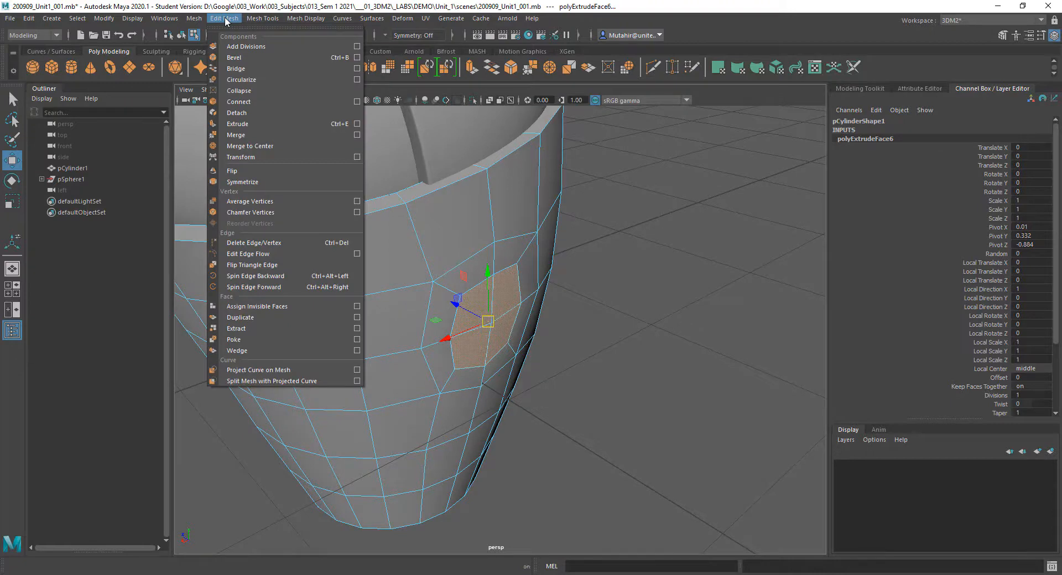
click(281, 157)
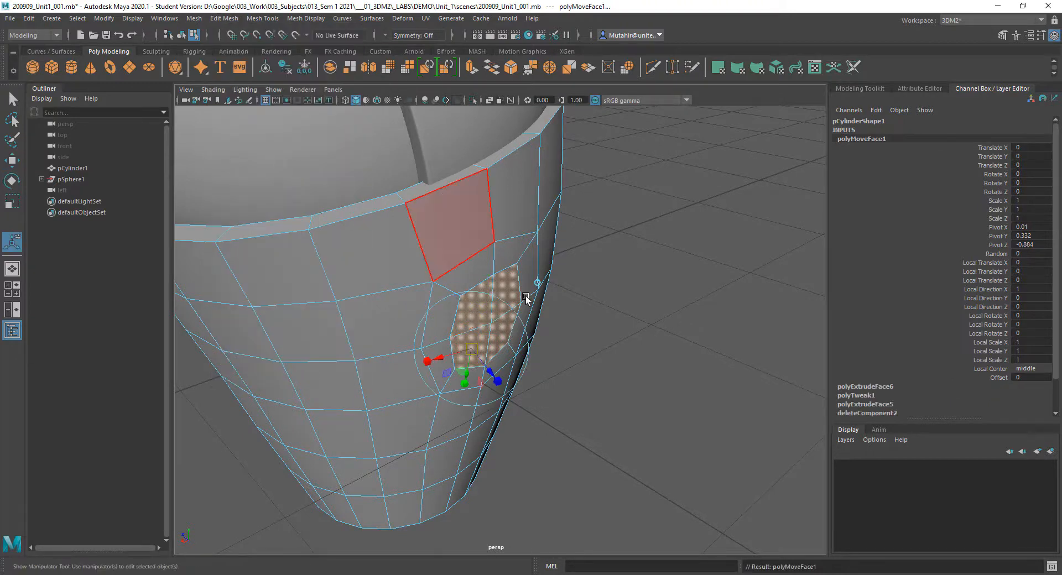
alt+drag(526, 299, 576, 377)
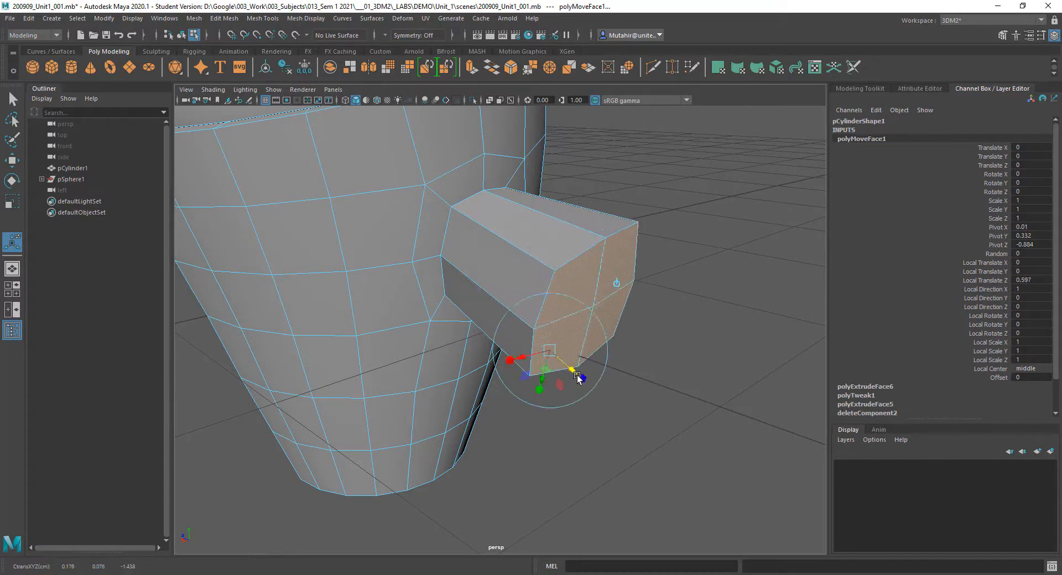
alt+right_drag(606, 465, 572, 320)
alt+drag(572, 320, 587, 320)
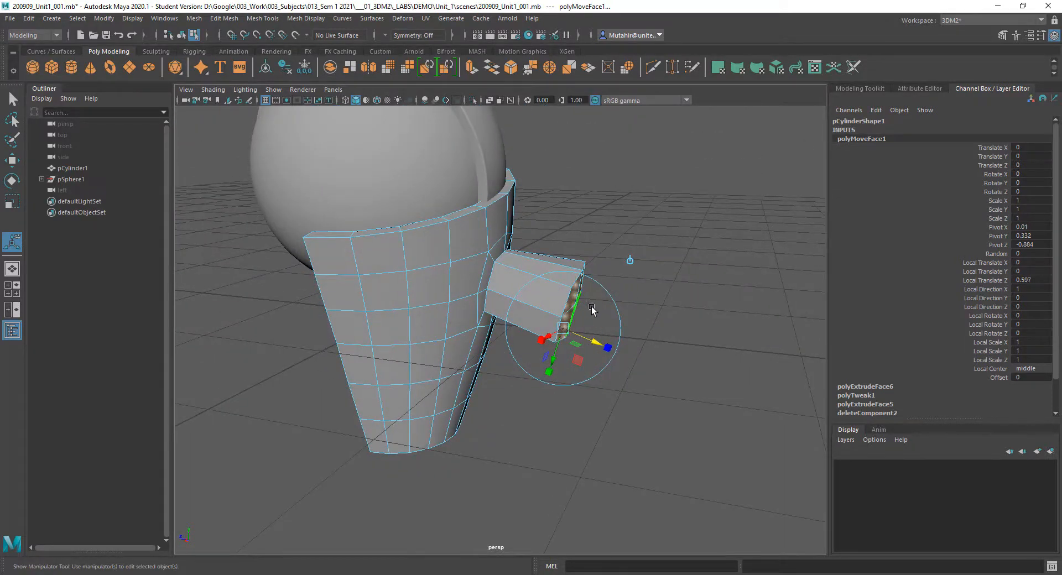
Step: Scale down the four end faces of the arm and shift them sideways along the world X axis
key(r)
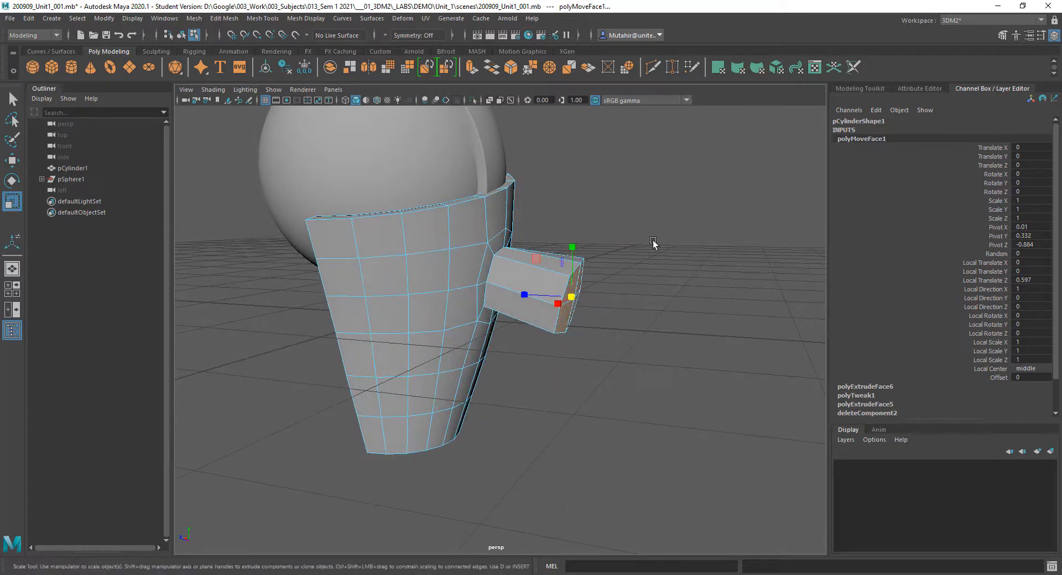
alt+right_drag(654, 246, 642, 305)
alt+drag(630, 313, 496, 346)
key(w)
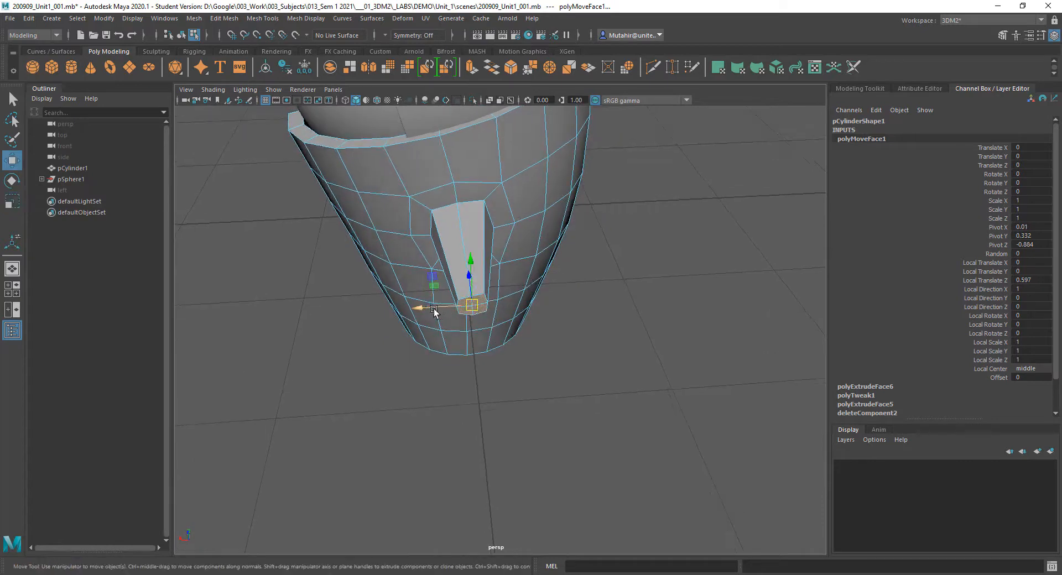
drag(434, 312, 524, 310)
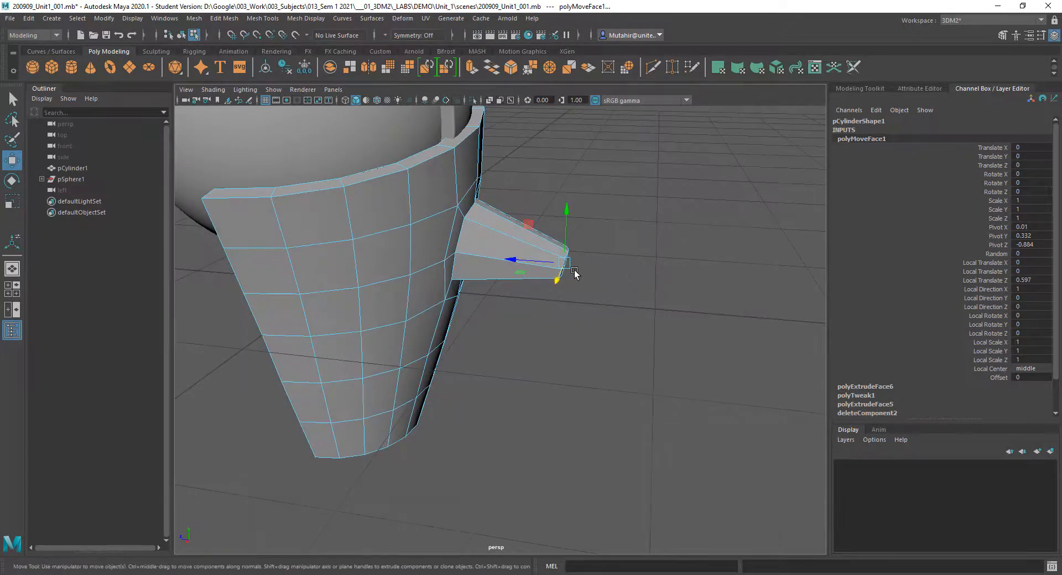
Step: Scale the arm's end faces down further so the arm tapers to a narrow tip
key(r)
drag(566, 264, 560, 273)
alt+drag(567, 366, 577, 257)
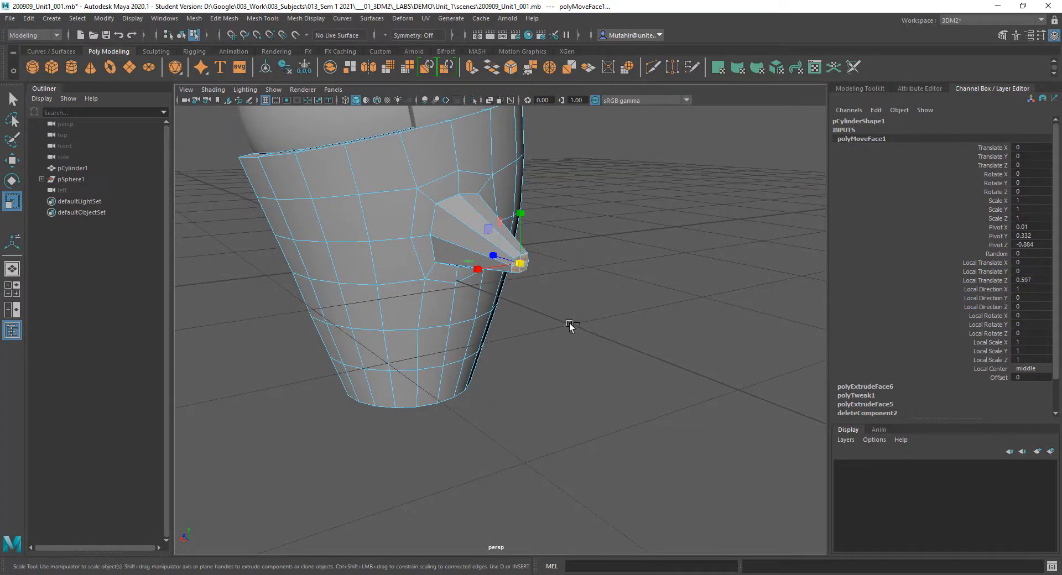
Step: Extrude the arm's end faces outward to a Local Translate Z of 0.597 and lower them along the world Y axis
key(ctrl+e)
alt+drag(542, 292, 519, 365)
key(r)
key(q)
key(w)
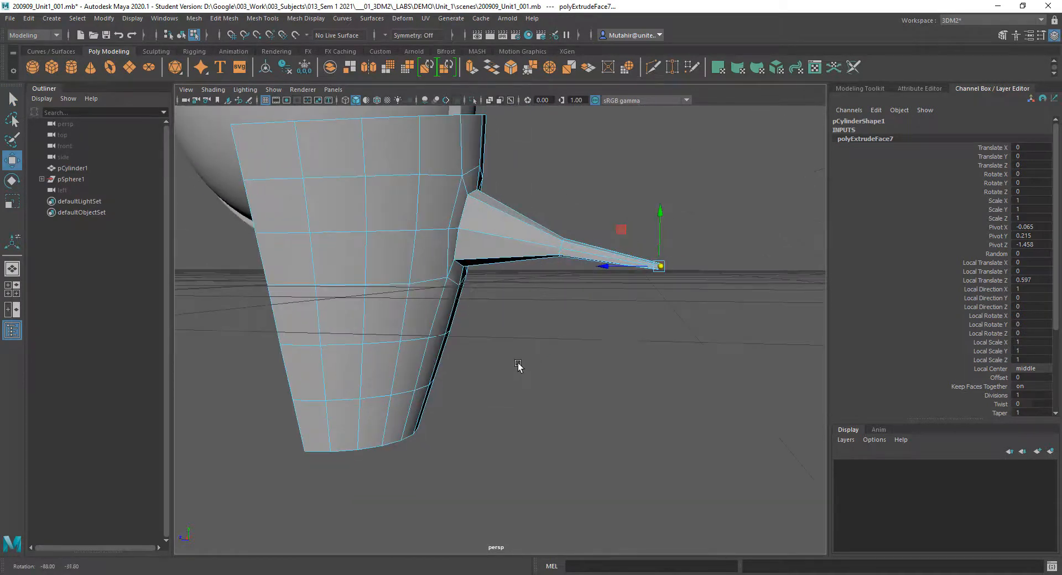
drag(660, 219, 659, 240)
key(q)
Step: Rotate the end faces at the forearm's tip to line up with the arm's downward direction
alt+drag(658, 341, 439, 347)
key(w)
key(q)
alt+drag(504, 352, 514, 394)
scroll(526, 343, up, 5)
alt+drag(526, 347, 581, 273)
key(e)
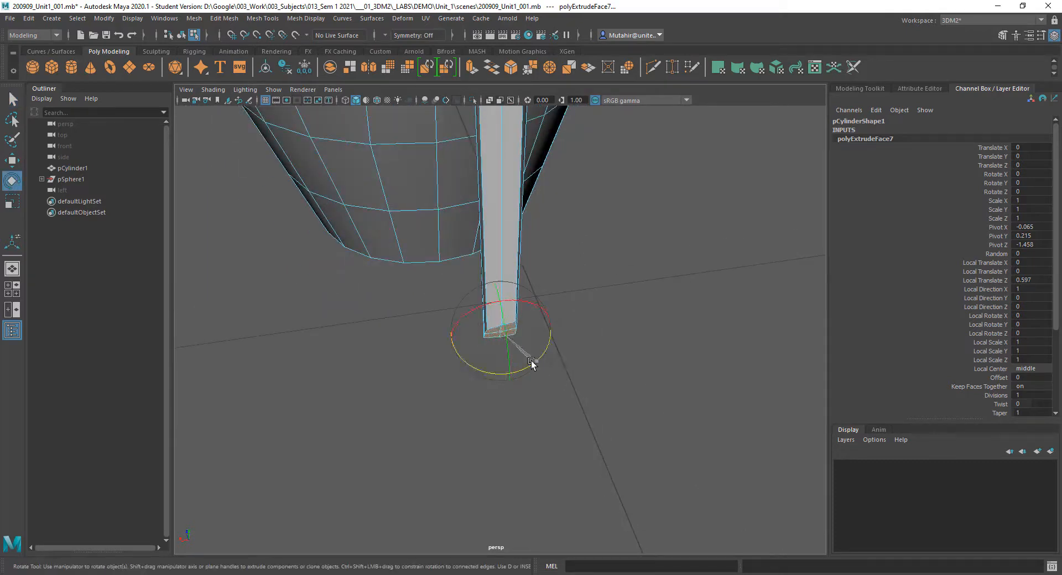
drag(531, 362, 465, 202)
key(q)
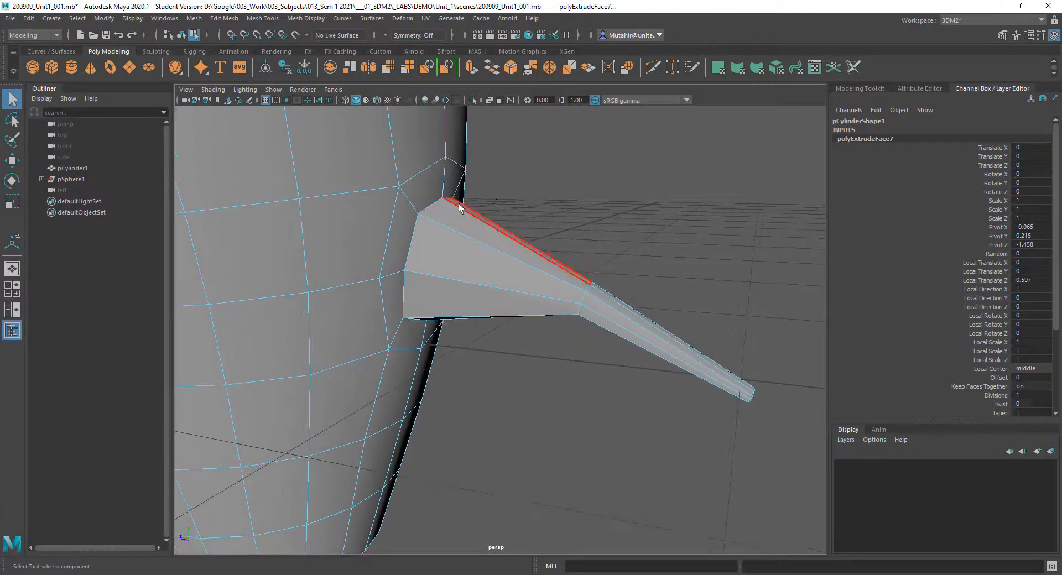
Step: Try to move the edge loop at the arm's base along the world Z axis
right_drag(459, 204, 448, 178)
alt+drag(446, 275, 435, 248)
click(435, 249)
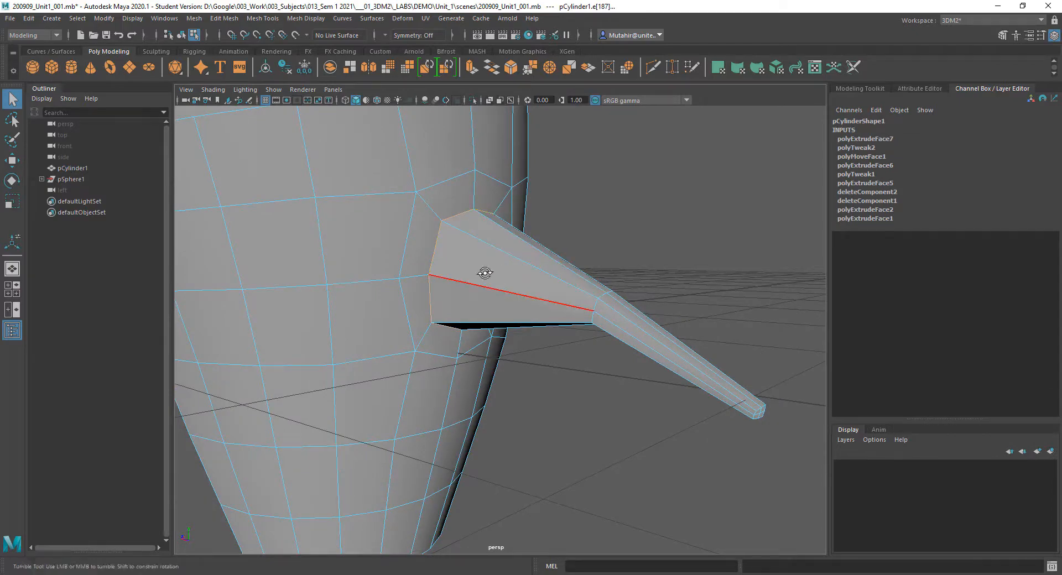
mouse_move(481, 273)
alt+mouse_down()
mouse_move(441, 240)
mouse_move(457, 266)
mouse_move(519, 298)
mouse_move(483, 266)
alt+mouse_up()
key(w)
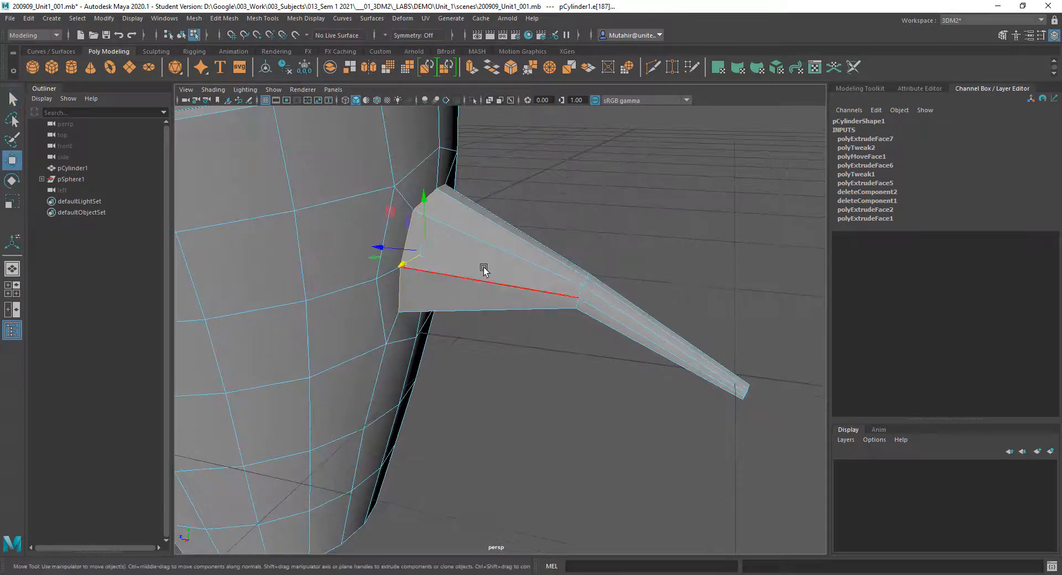
drag(390, 250, 451, 274)
key(q)
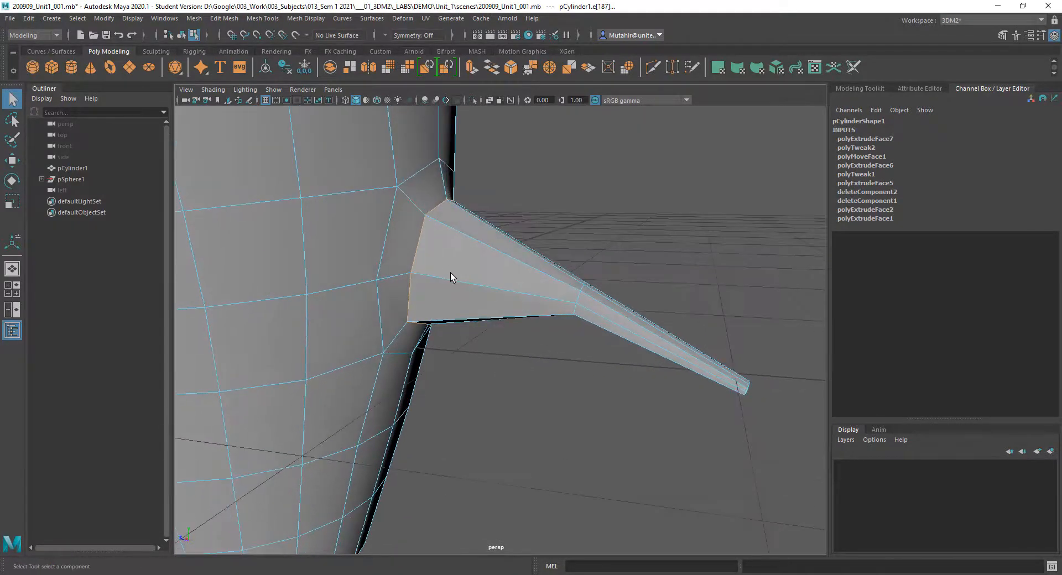
key(ctrl+z)
Step: Insert an edge loop around the upper arm close to its base with the Multi-Cut tool
alt+drag(519, 257, 557, 189)
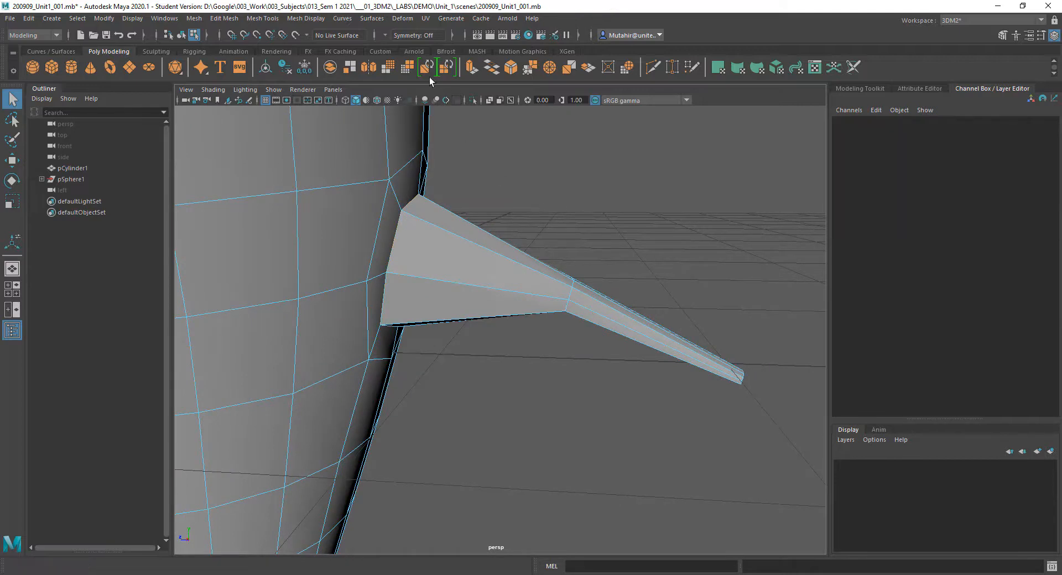
click(652, 67)
alt+middle_drag(535, 256, 570, 257)
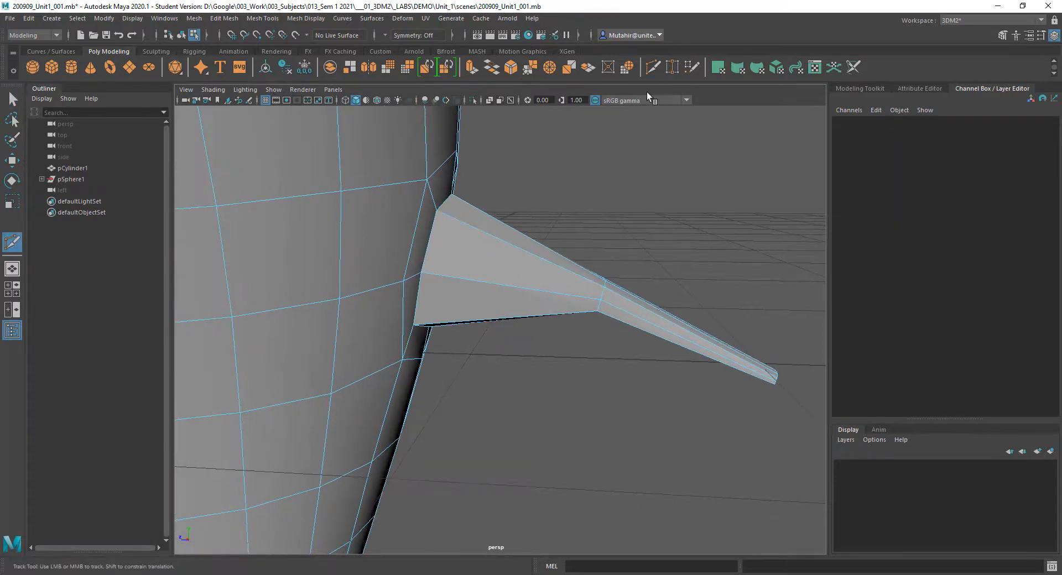
key(q)
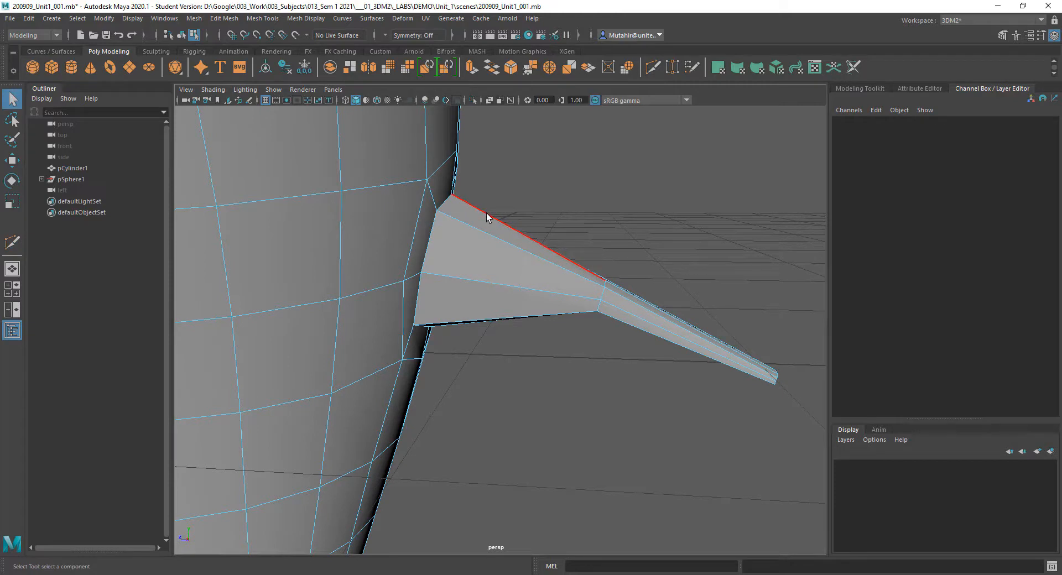
click(653, 68)
click(421, 272)
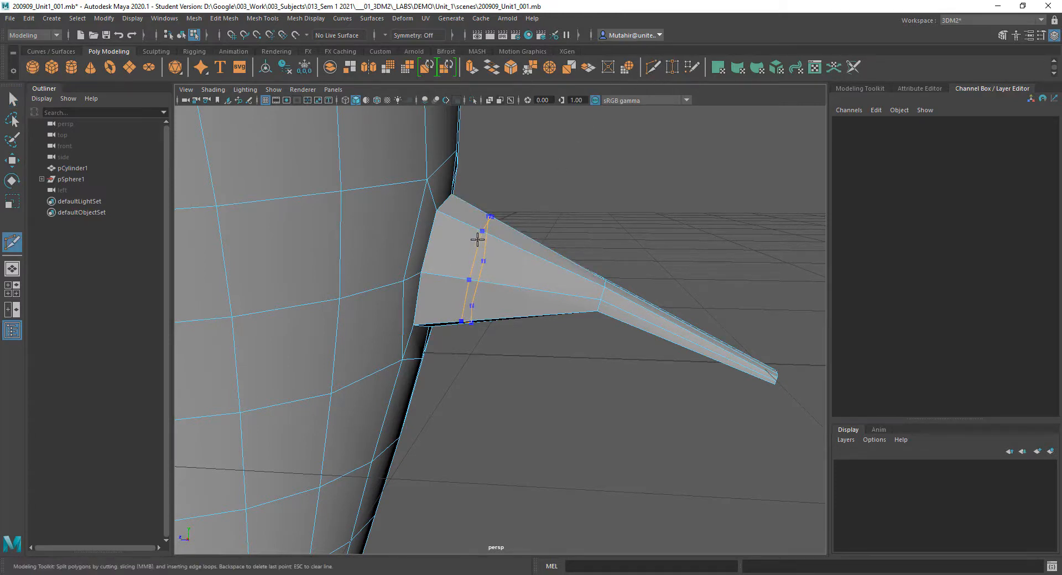
ctrl+click(477, 238)
alt+drag(515, 339, 487, 350)
Step: Select the new edge loop near the arm's base, scale it down and adjust its height
key(q)
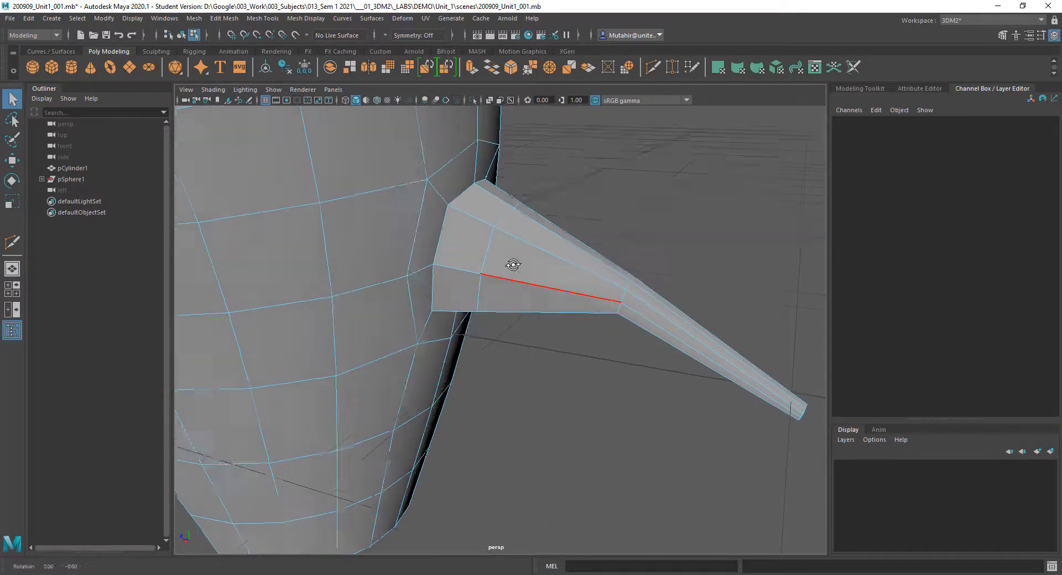
right_drag(506, 249, 507, 220)
click(488, 241)
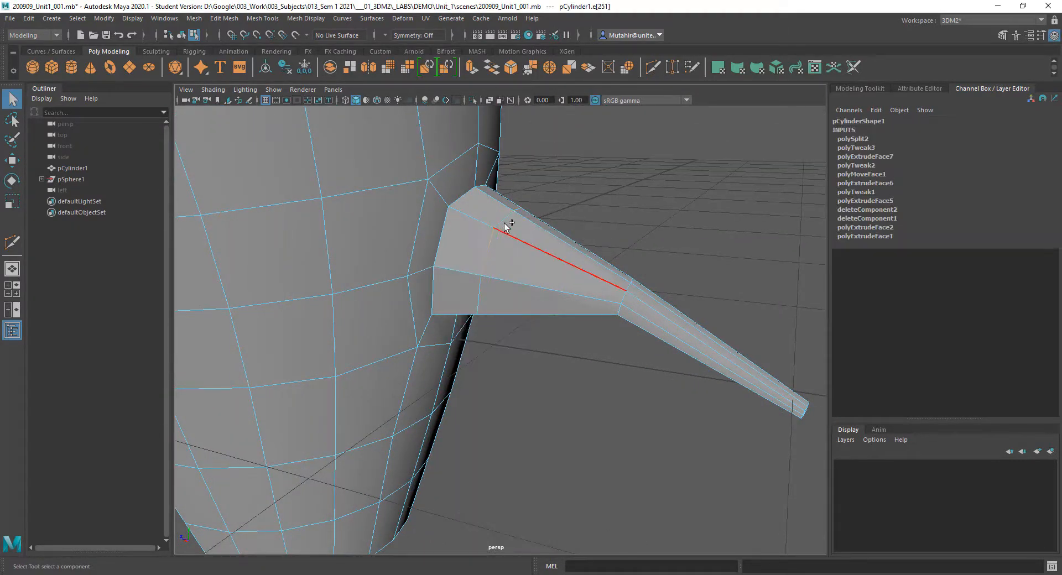
alt+drag(508, 221, 450, 253)
key(r)
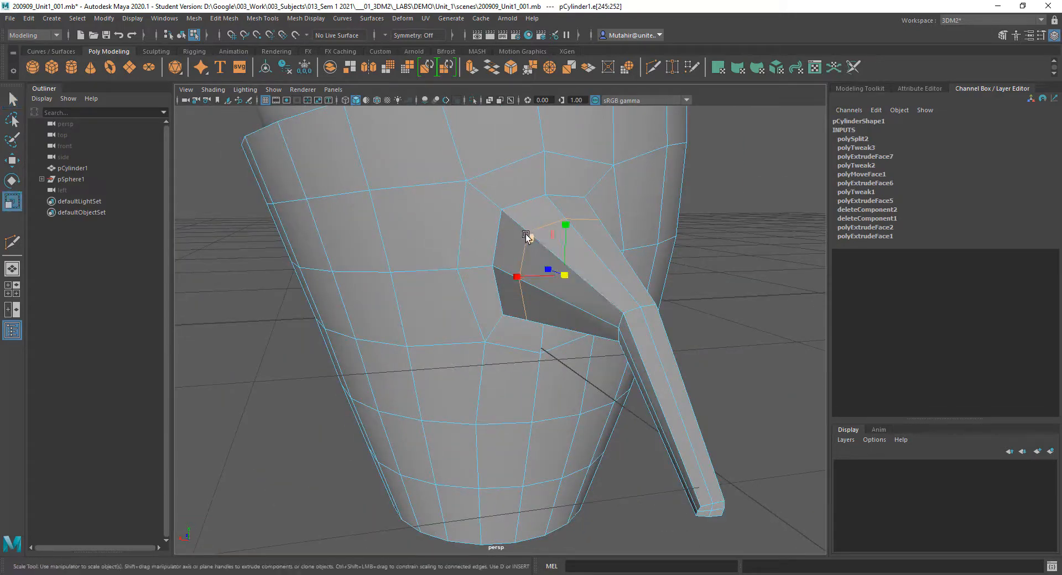
drag(563, 273, 552, 281)
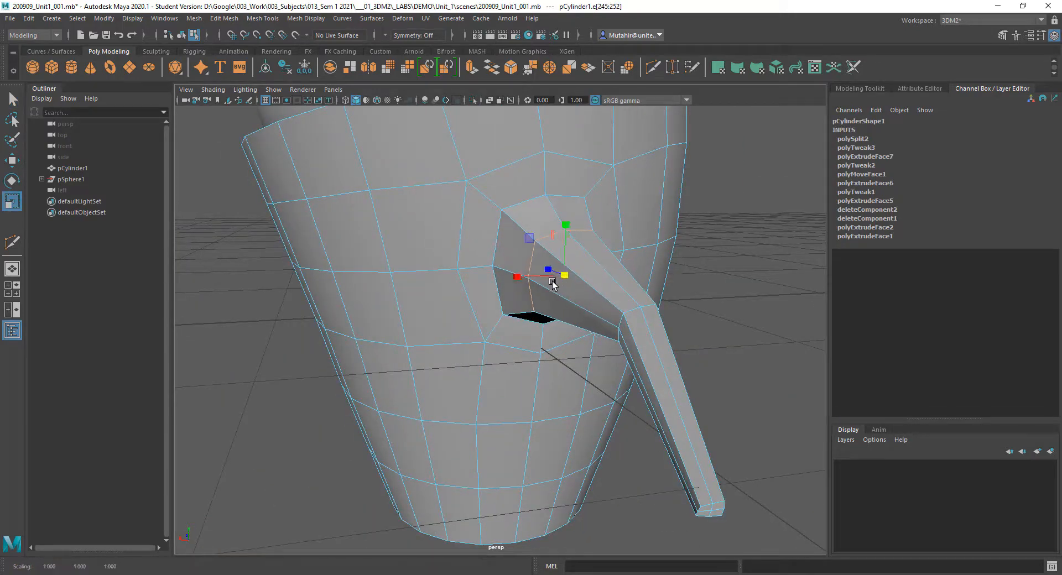
key(w)
drag(568, 220, 555, 265)
key(q)
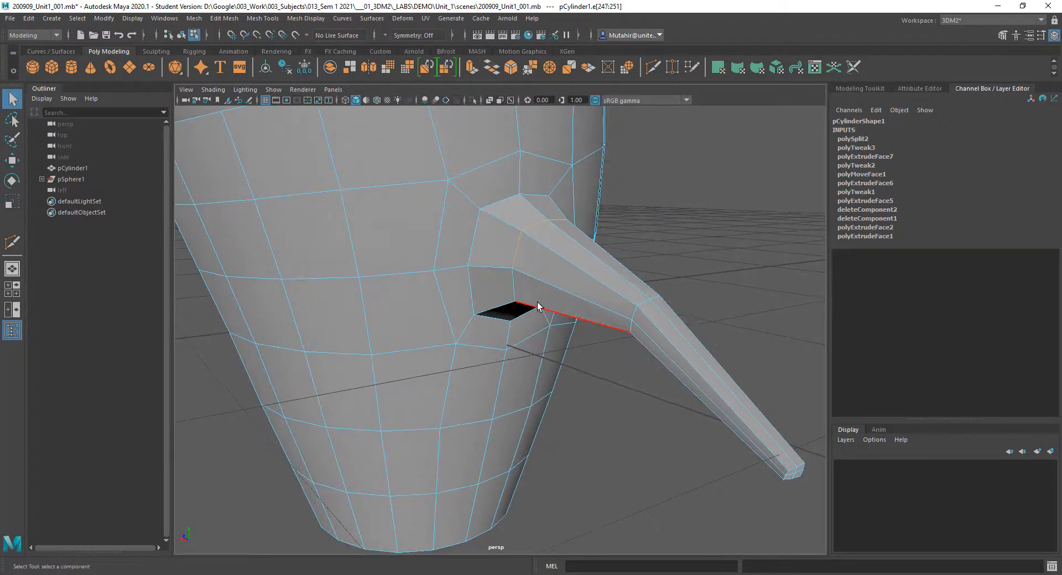
Step: Examine the arm's hollow inside in wireframe and shaded display, picking out the two underside edges of the new loop
key(4)
mouse_move(538, 306)
alt+mouse_down()
mouse_move(576, 311)
mouse_move(496, 317)
mouse_move(616, 335)
mouse_move(614, 356)
mouse_move(590, 304)
alt+mouse_up()
key(5)
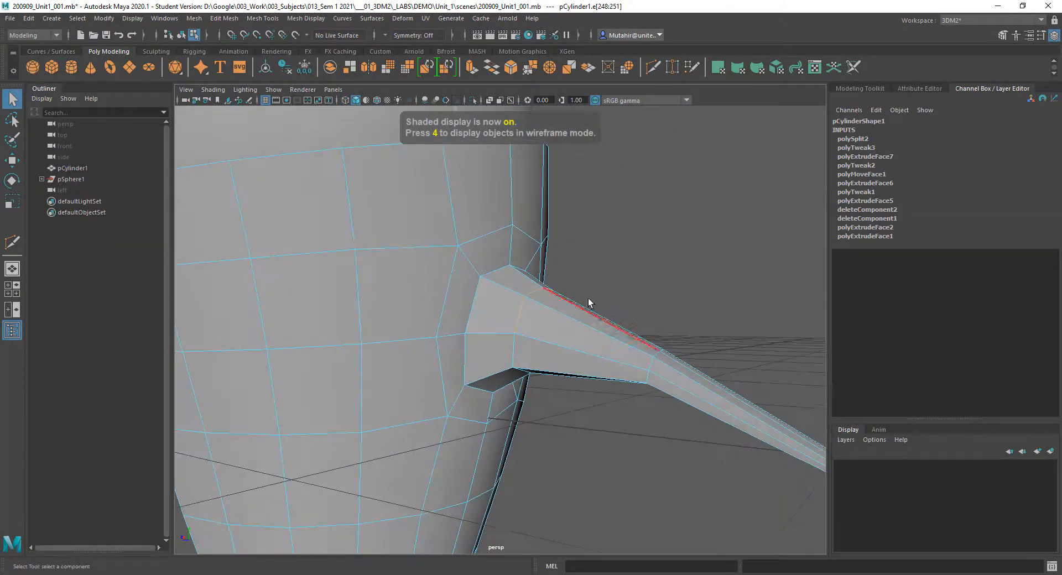
mouse_move(542, 261)
alt+mouse_down()
mouse_move(551, 307)
mouse_move(576, 308)
mouse_move(558, 387)
mouse_move(507, 350)
mouse_move(526, 372)
mouse_move(550, 383)
mouse_move(610, 367)
mouse_move(585, 385)
mouse_move(626, 355)
alt+mouse_up()
shift+click(613, 361)
key(w)
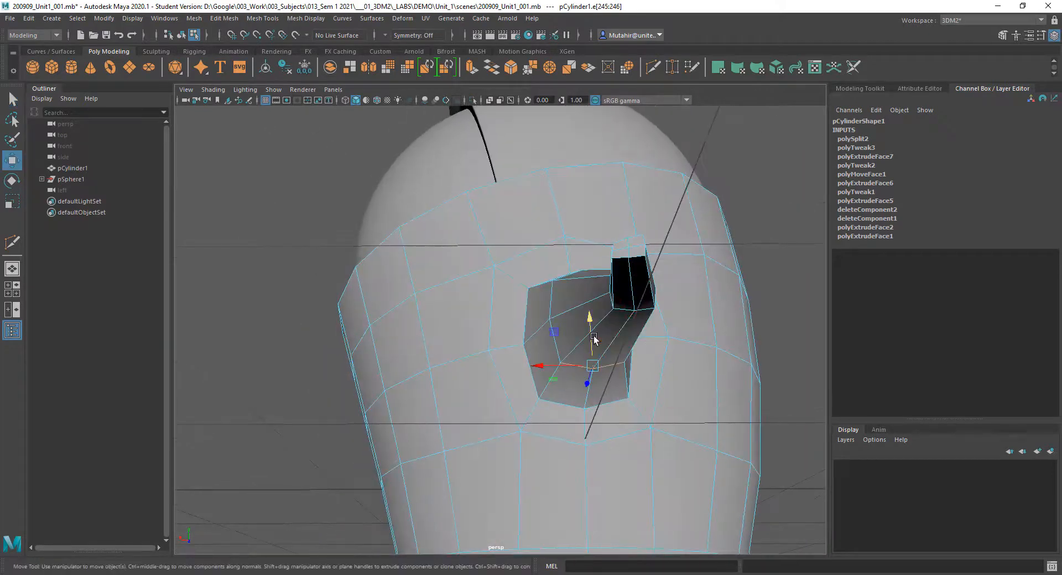
key(q)
alt+drag(552, 337, 567, 310)
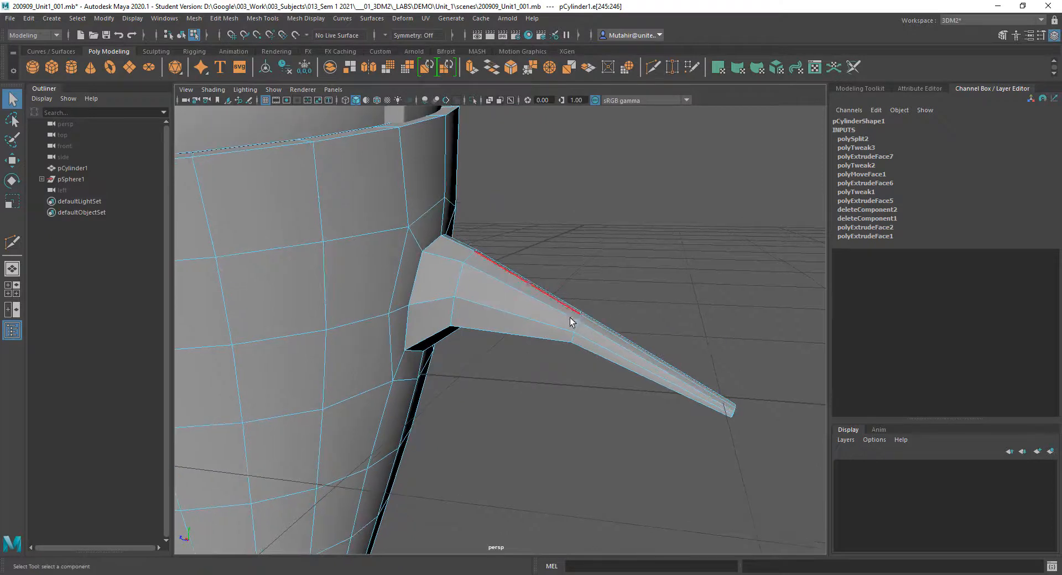
Step: Insert one edge loop on each side of the elbow with the Multi-Cut tool
click(681, 203)
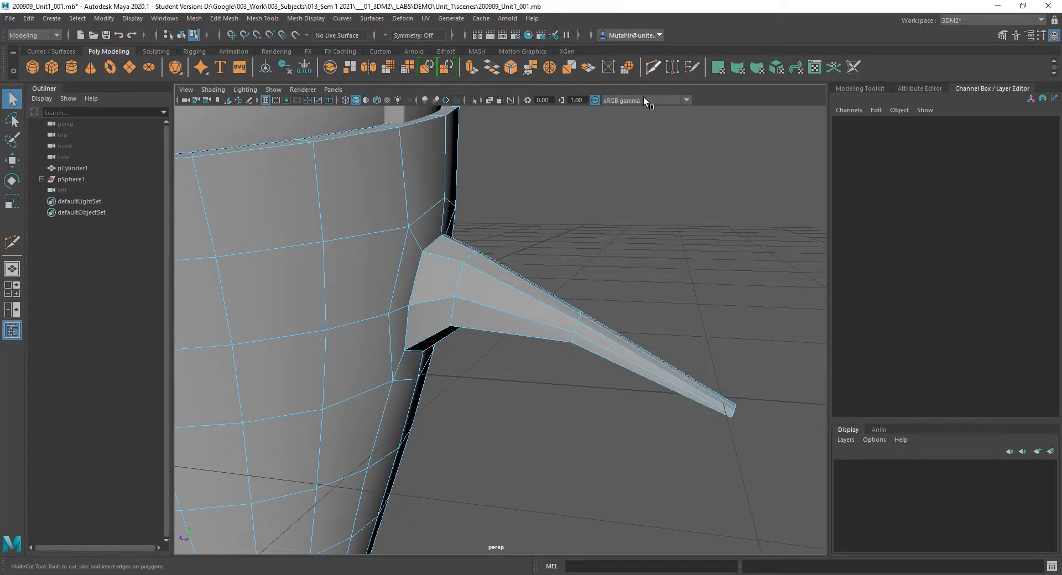
key(y)
click(555, 340)
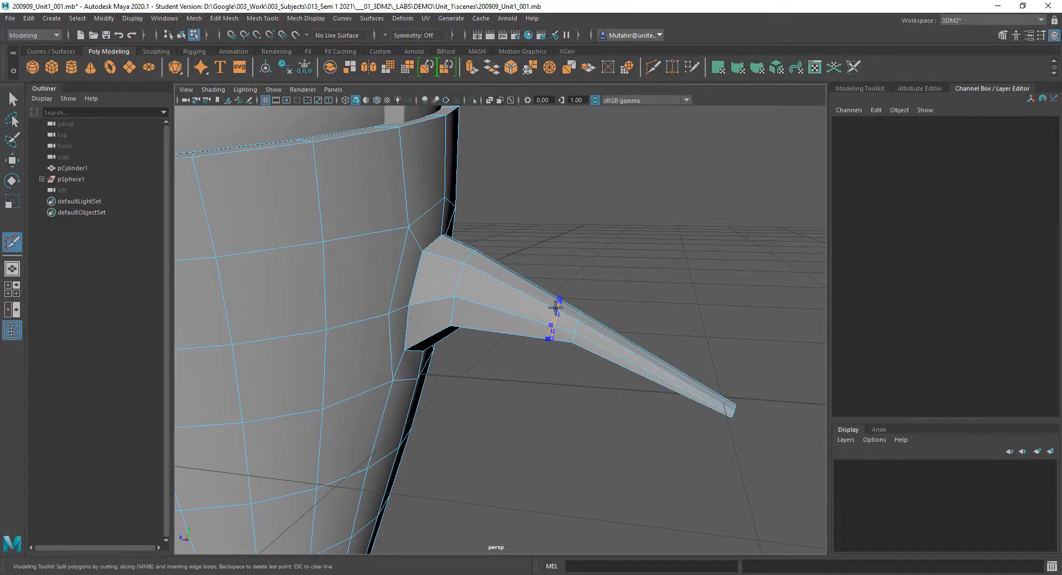
ctrl+click(552, 306)
key(q)
Step: Select the edge loop just below the elbow and scale it up to thicken the forearm
alt+drag(675, 372, 620, 296)
right_click(620, 295)
right_drag(594, 286, 619, 267)
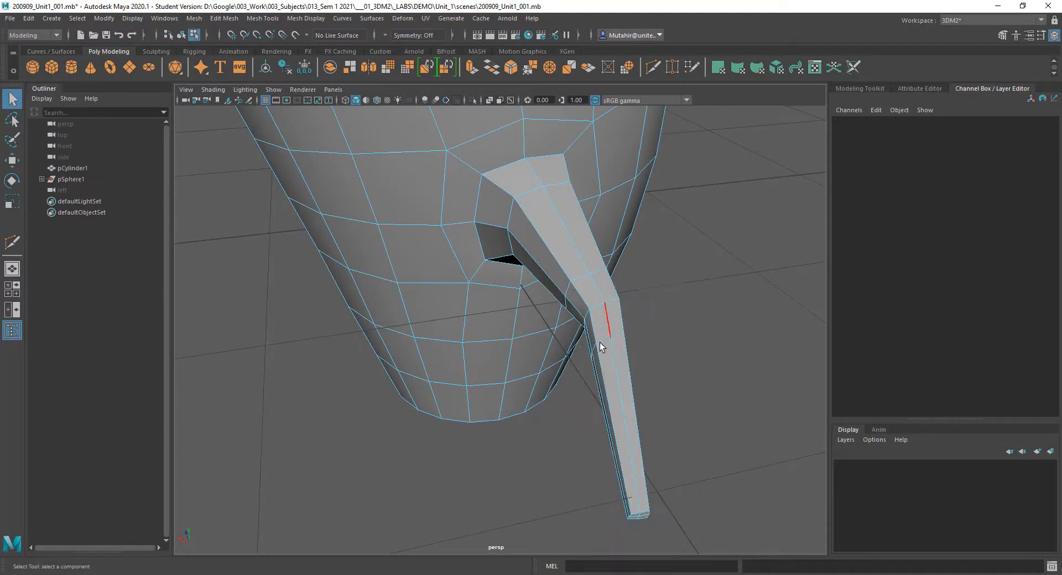
click(618, 337)
alt+drag(512, 363, 607, 270)
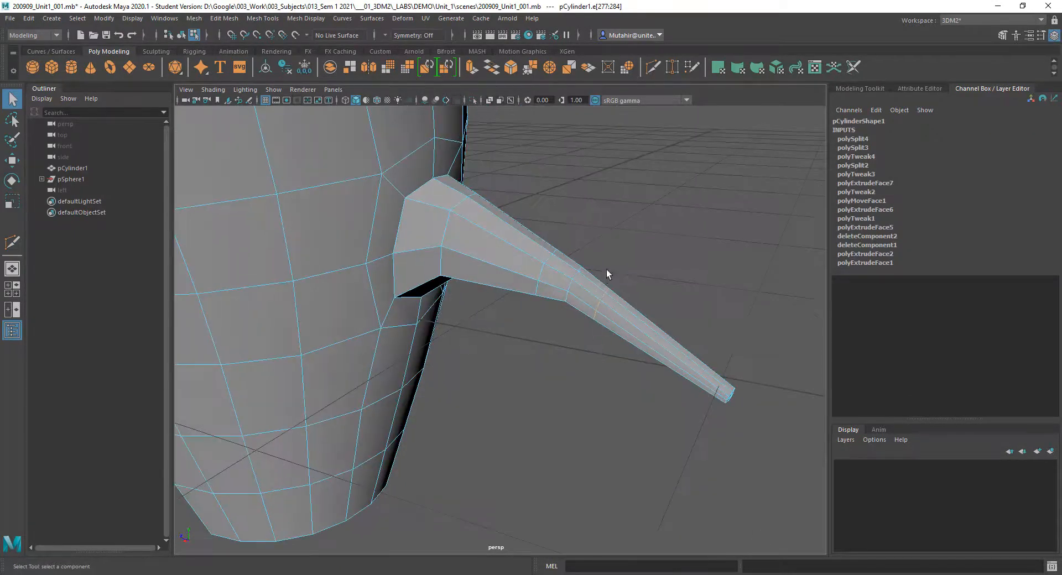
alt+right_drag(606, 270, 609, 338)
alt+middle_drag(609, 339, 549, 353)
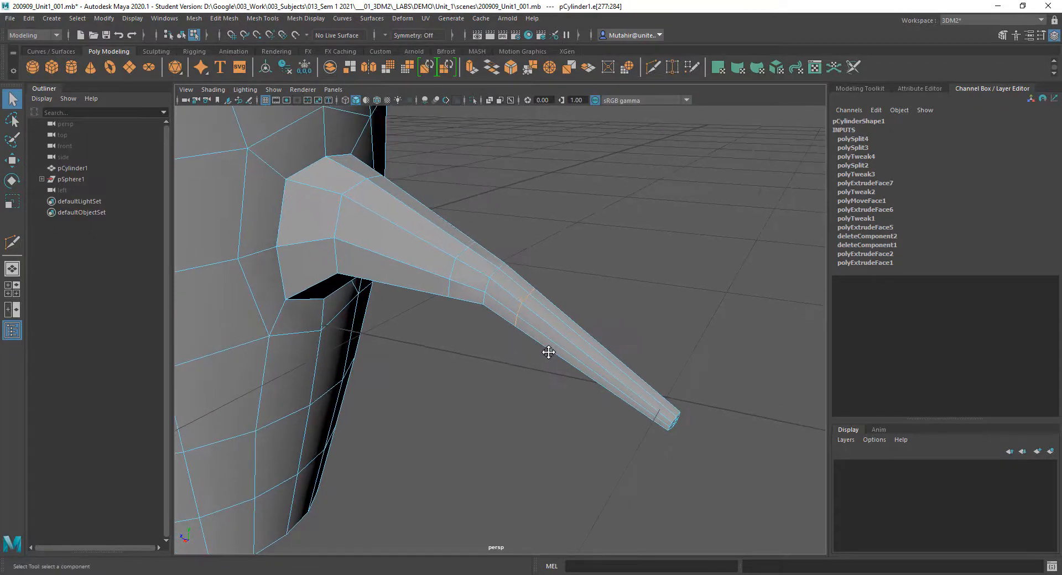
alt+right_drag(581, 281, 588, 256)
alt+middle_drag(588, 256, 593, 296)
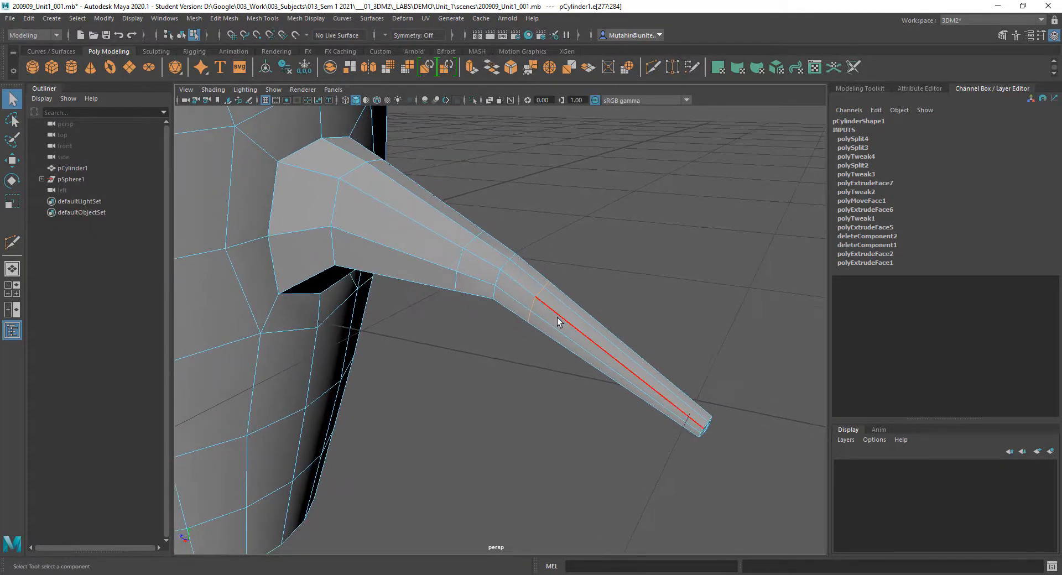
key(r)
drag(541, 304, 552, 299)
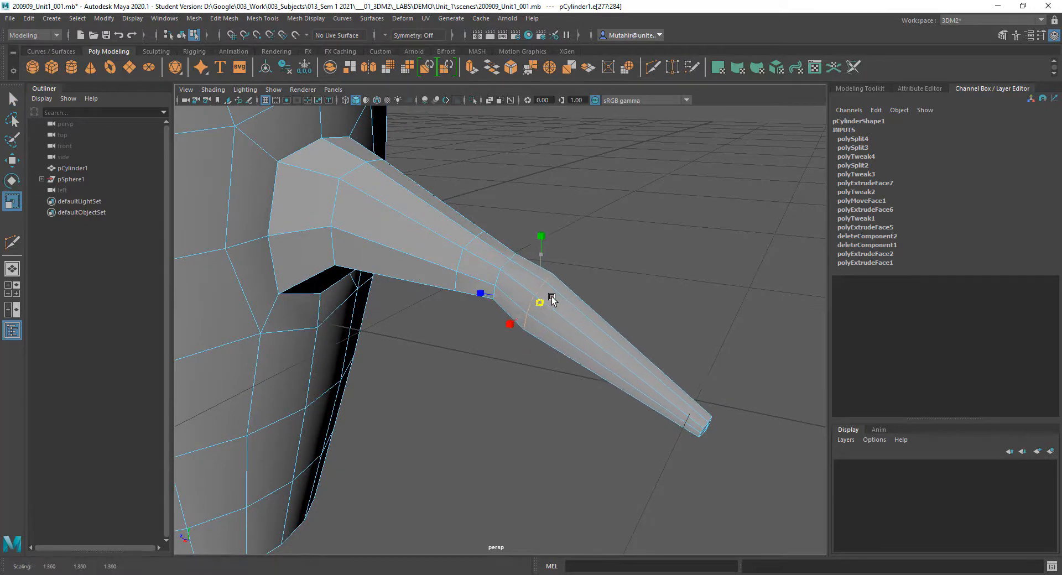
key(q)
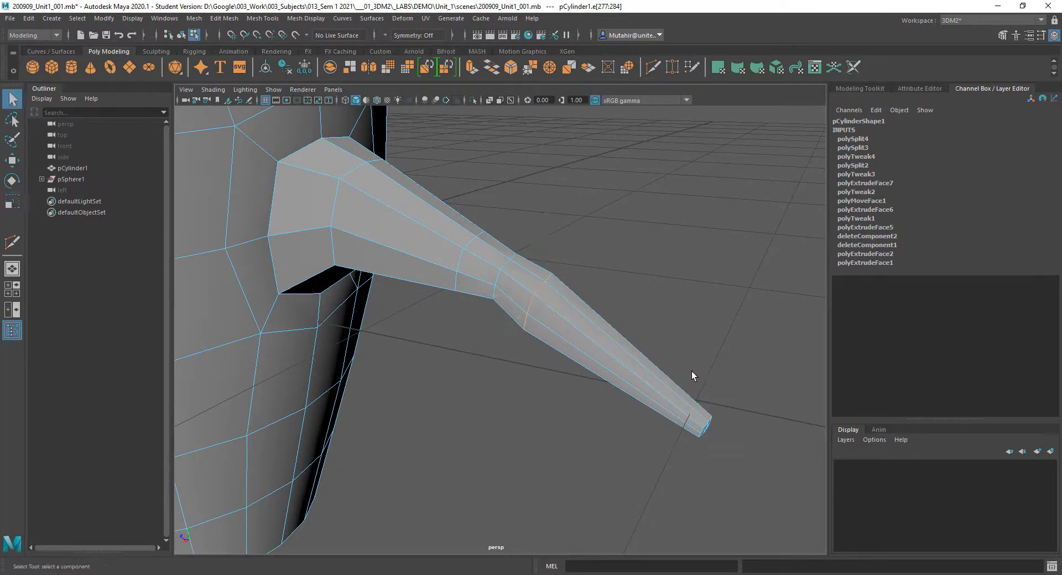
Step: Select all the vertices at the forearm's tip and scale them down
right_drag(691, 295, 636, 295)
drag(694, 398, 743, 471)
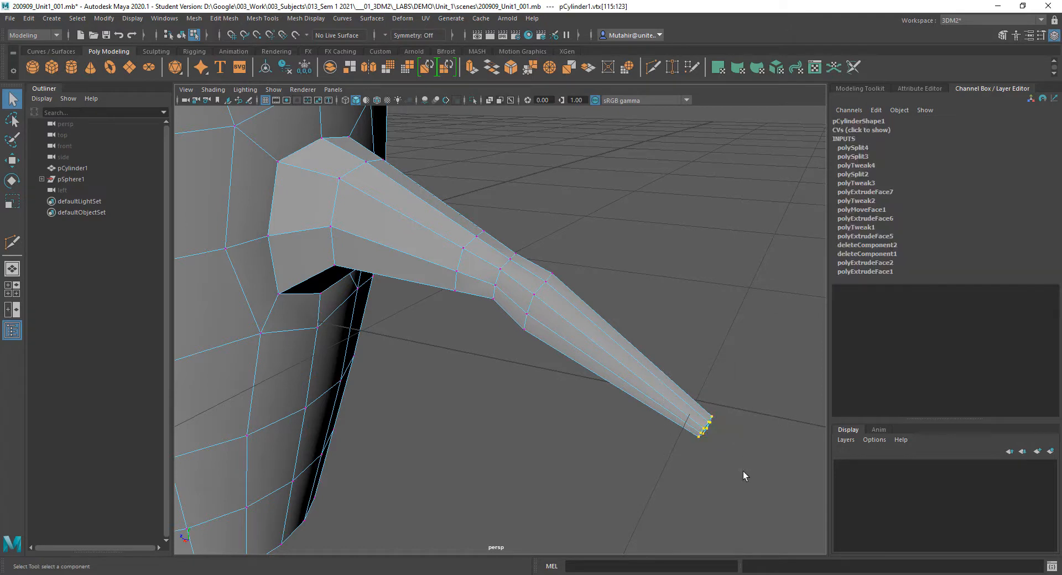
key(r)
drag(709, 434, 702, 431)
key(q)
Step: Select the ring of vertices just above the elbow and scale it down slightly
alt+drag(619, 402, 510, 310)
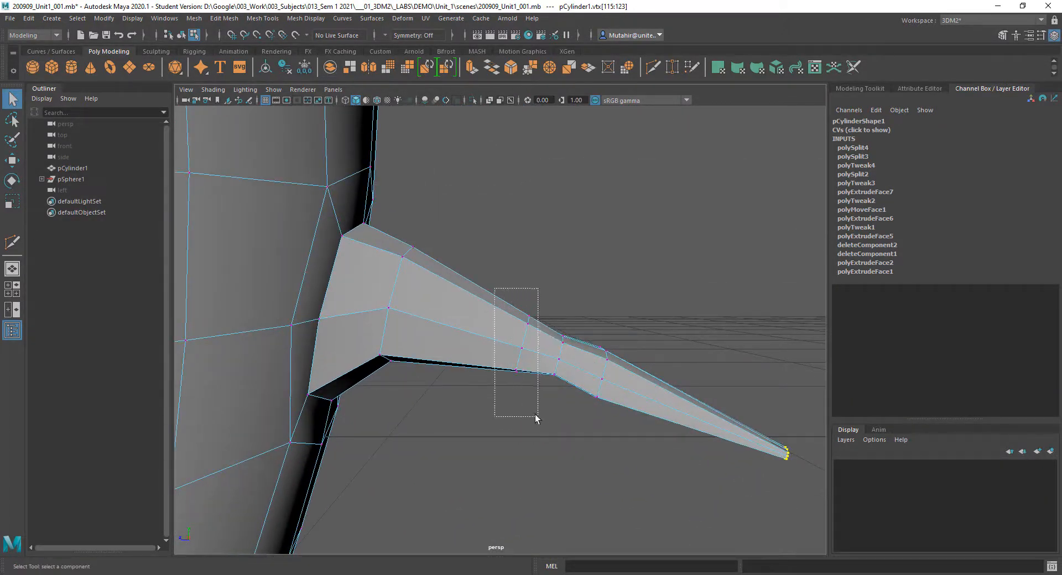
drag(536, 415, 535, 412)
key(4)
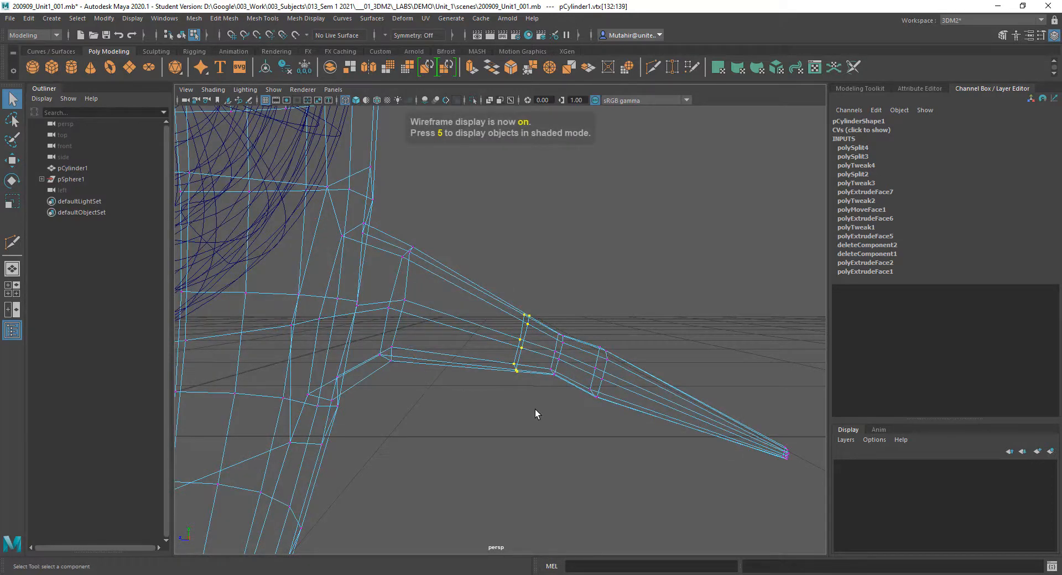
key(5)
key(r)
drag(520, 348, 512, 360)
key(q)
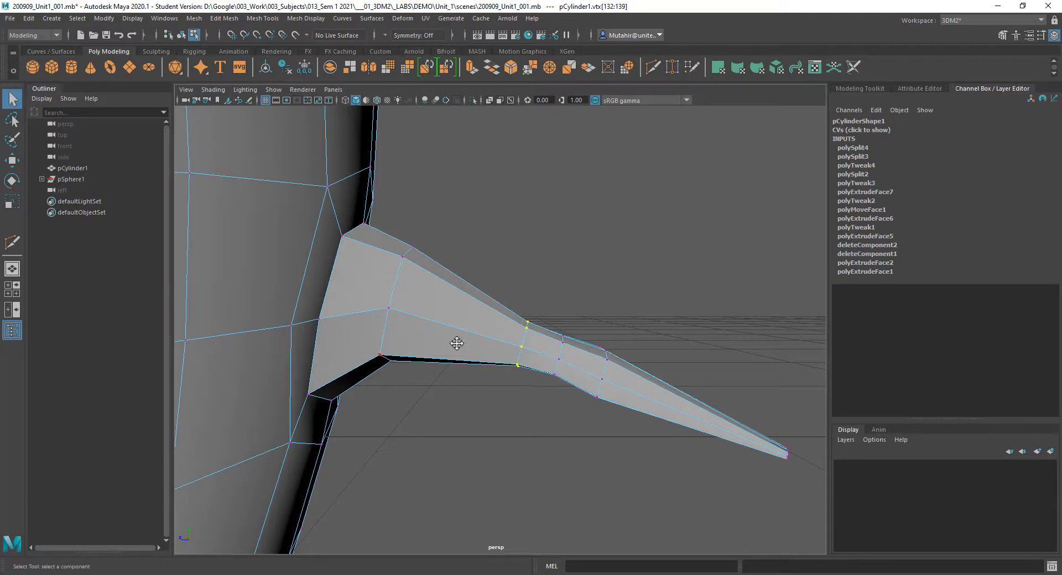
Step: Scale down the ring of vertices near the arm's base and move it toward the body along the world Z axis
alt+middle_drag(456, 344, 504, 305)
drag(472, 402, 516, 420)
key(4)
key(5)
key(r)
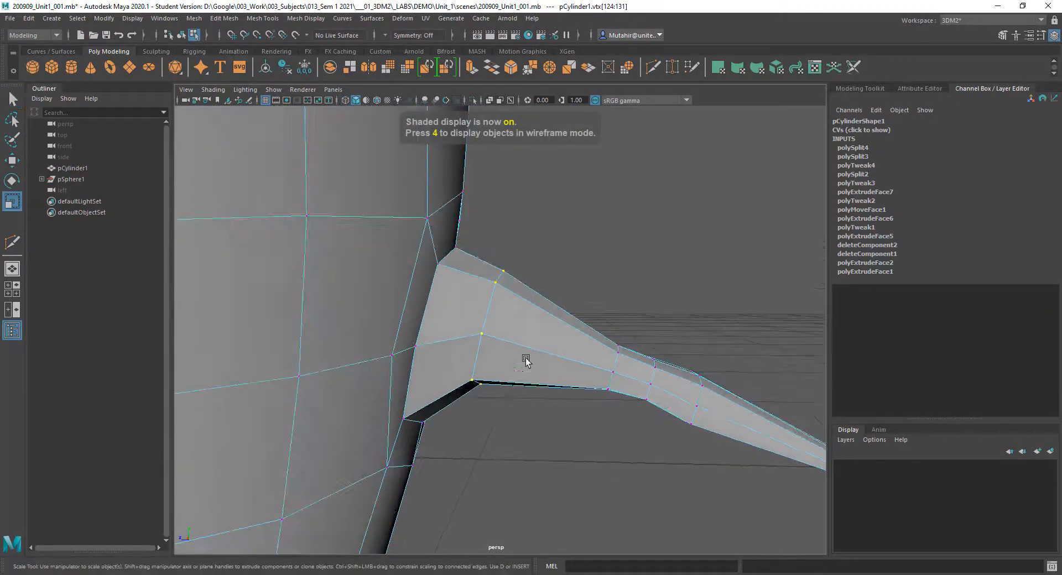
drag(489, 330, 475, 349)
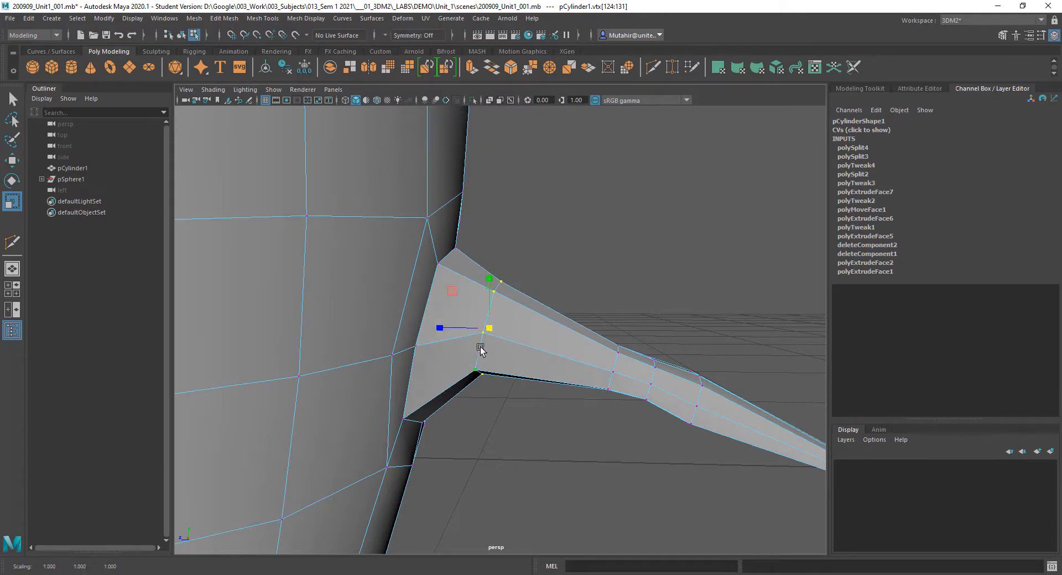
key(w)
drag(440, 329, 435, 346)
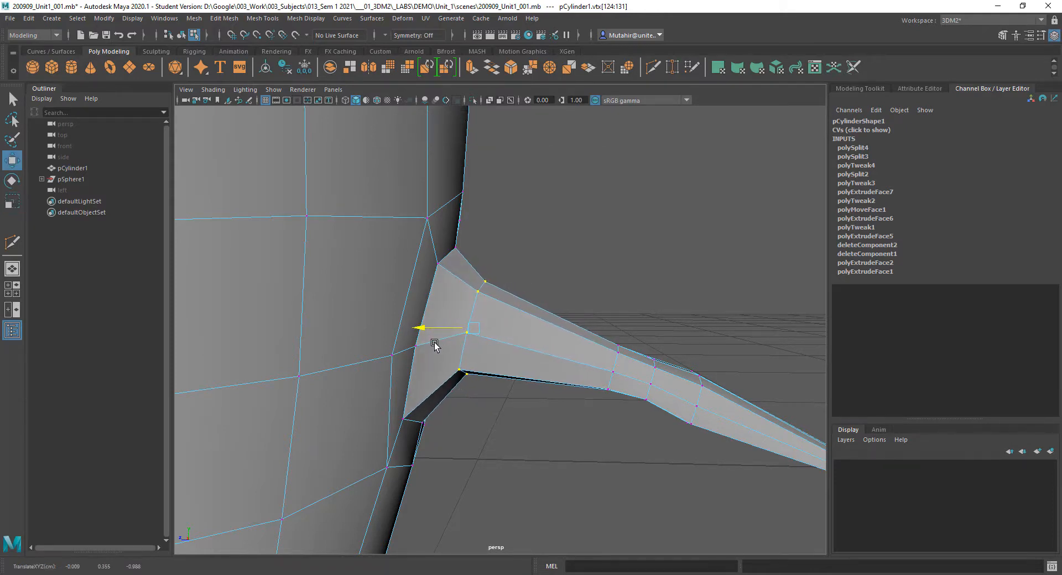
key(q)
Step: Return to object mode, review the arm's shape from several sides, and select the cylinder body
scroll(581, 343, down, 3)
click(597, 270)
scroll(650, 235, down, 4)
alt+drag(547, 351, 525, 358)
right_drag(547, 296, 603, 281)
click(590, 308)
alt+drag(523, 359, 608, 354)
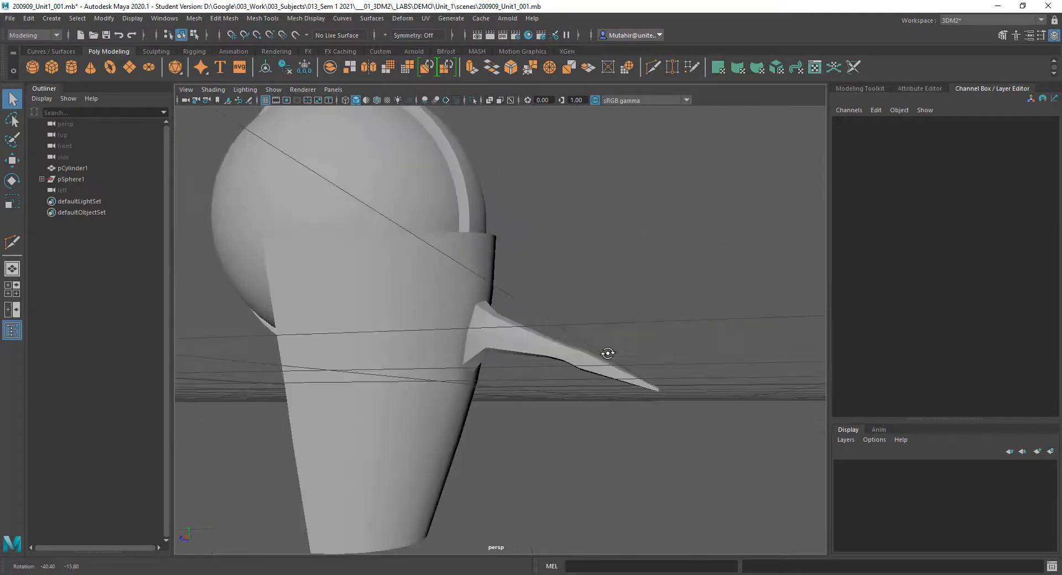
alt+drag(481, 376, 626, 351)
click(548, 372)
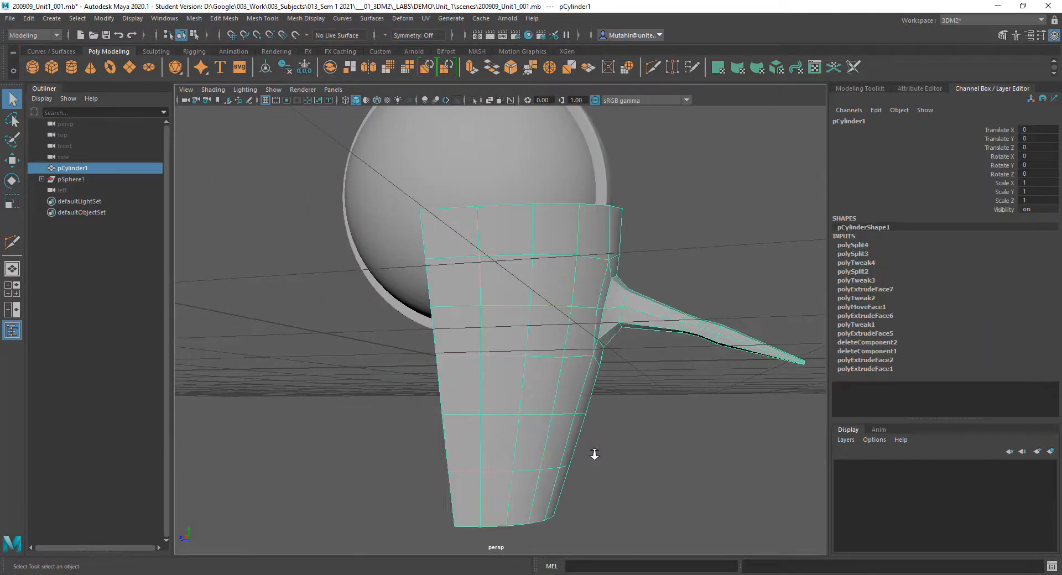
Step: Examine the half body and its attached arm from several angles and distances
alt+drag(588, 451, 618, 361)
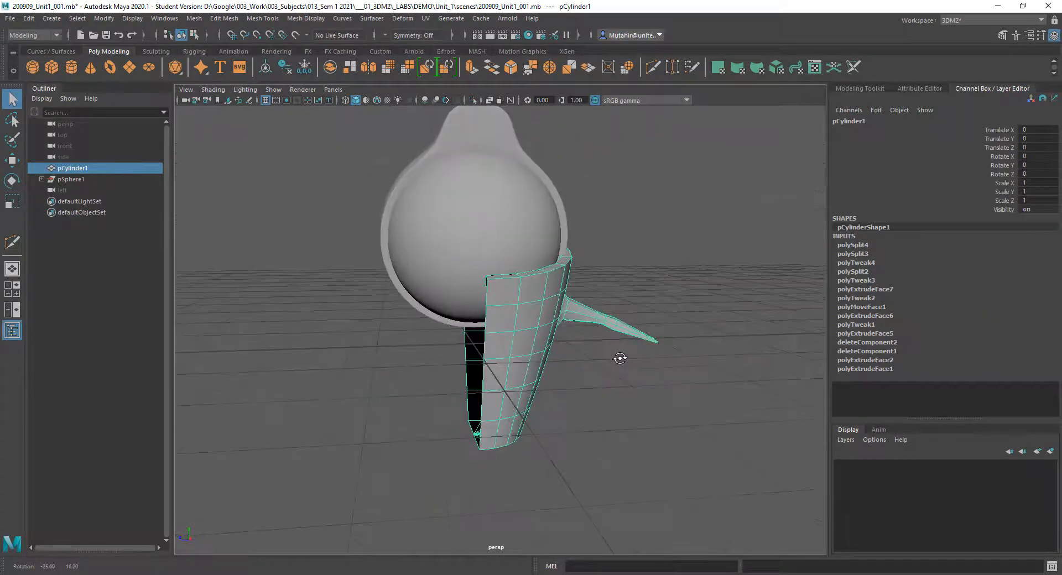
alt+middle_drag(559, 360, 576, 343)
alt+drag(575, 343, 589, 334)
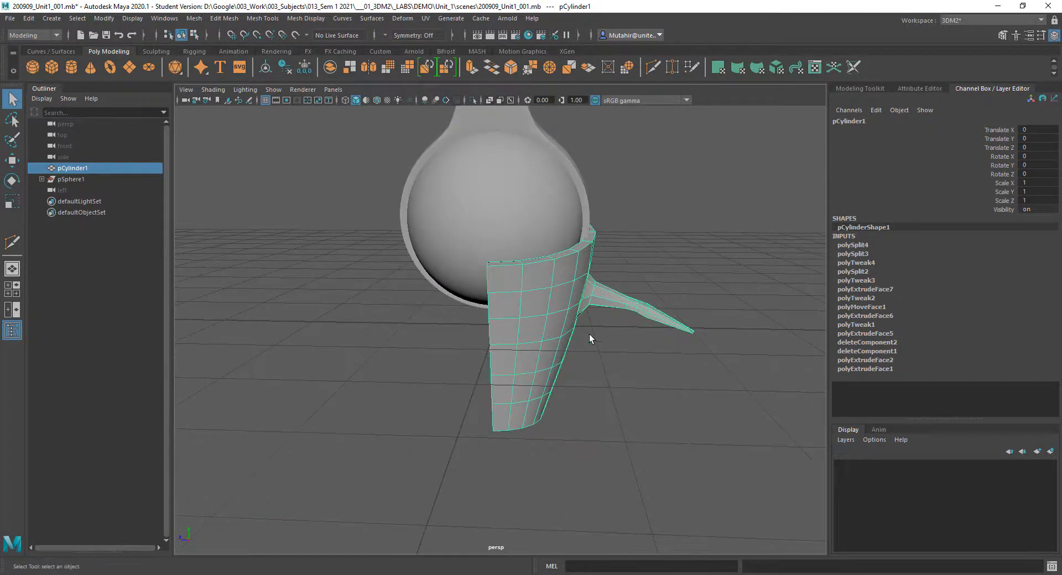
alt+middle_drag(459, 358, 461, 372)
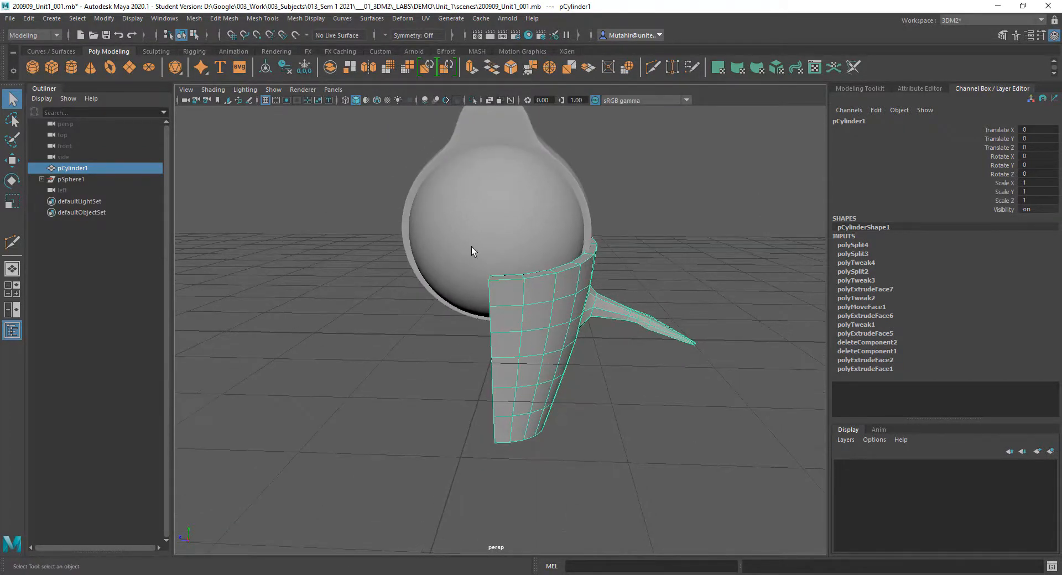
alt+middle_drag(571, 379, 558, 403)
alt+right_drag(564, 316, 615, 370)
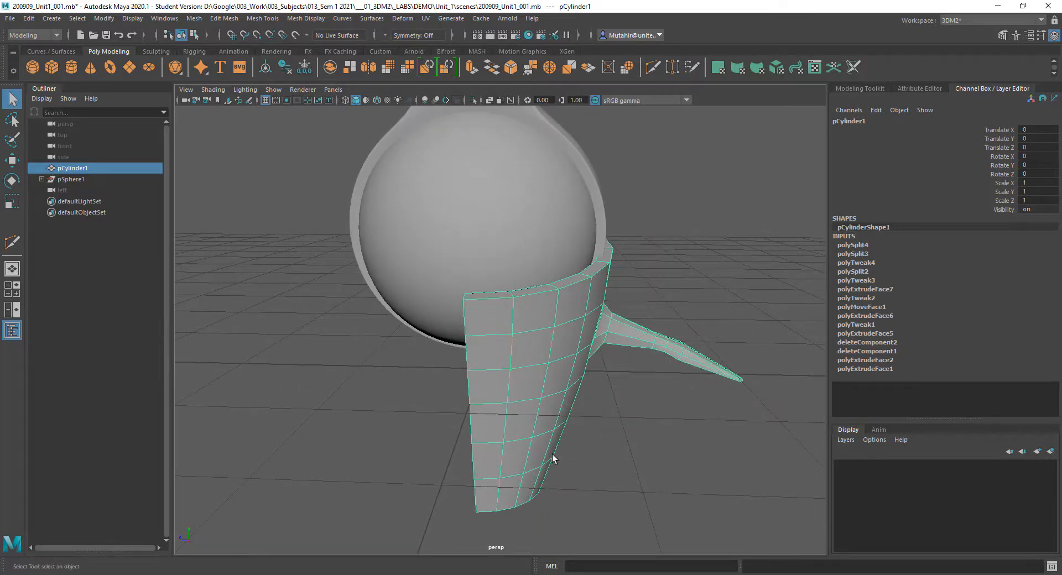
alt+middle_drag(553, 454, 652, 443)
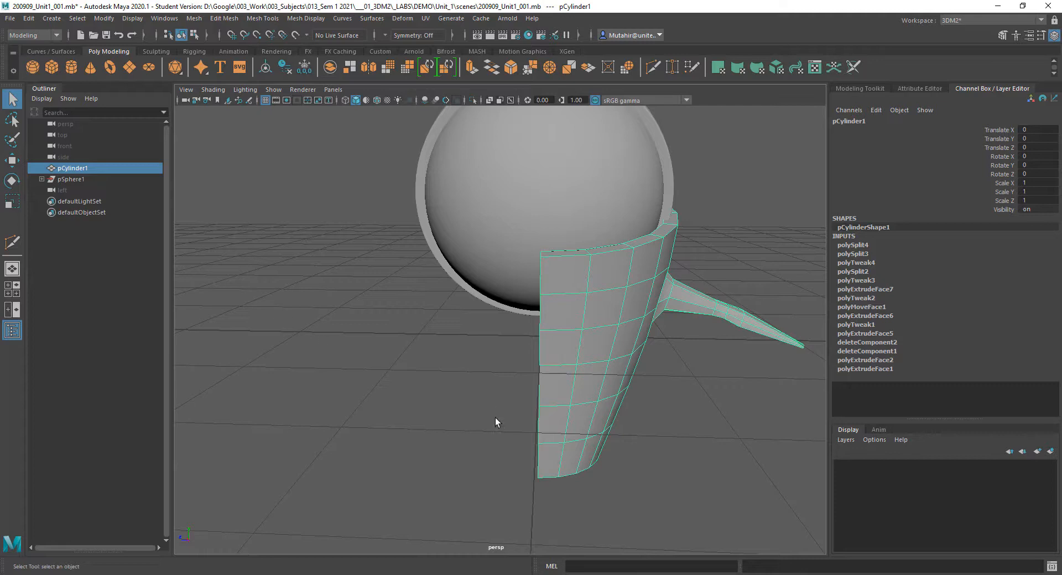
alt+right_drag(496, 422, 497, 312)
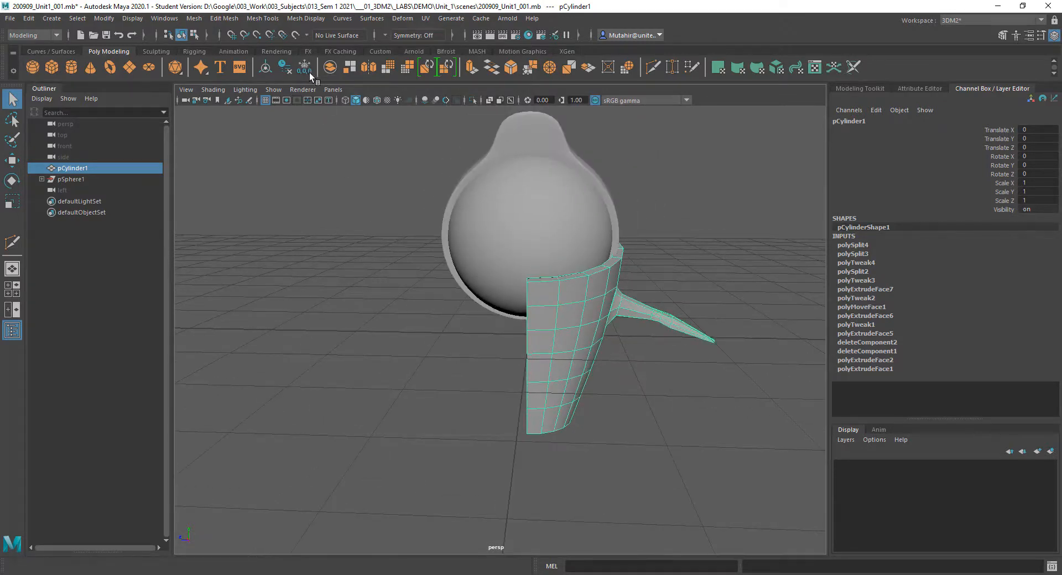
Step: Open the Mirror options for the cylinder body and reset them to their default settings
click(193, 19)
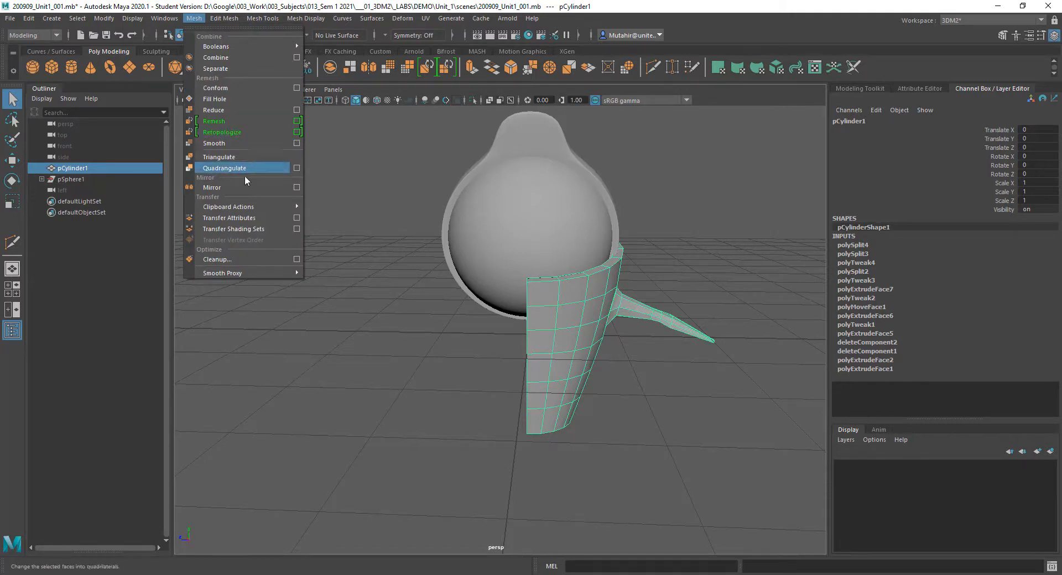
click(297, 187)
alt+drag(553, 335, 587, 323)
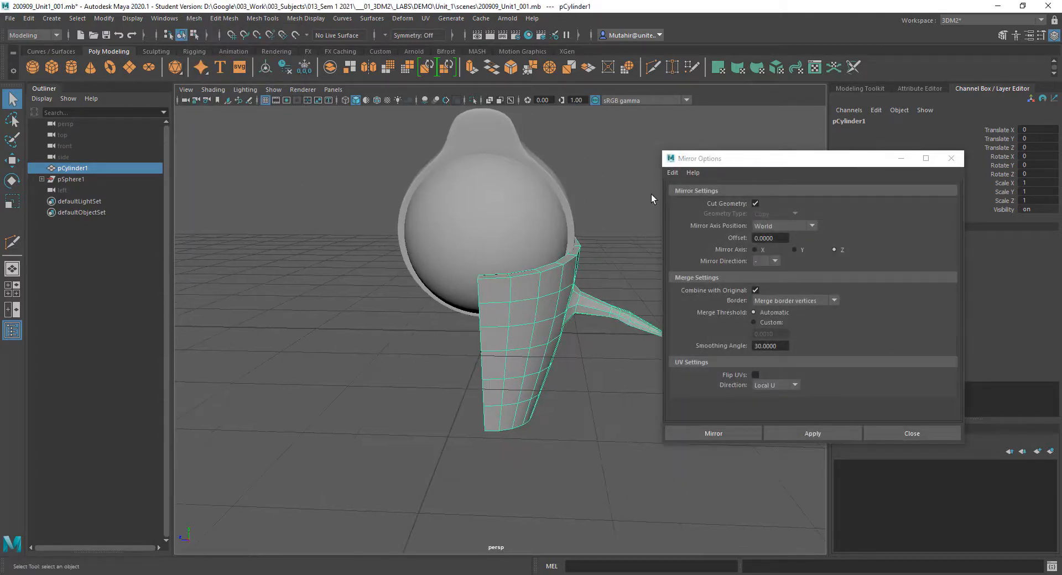
click(673, 174)
click(689, 191)
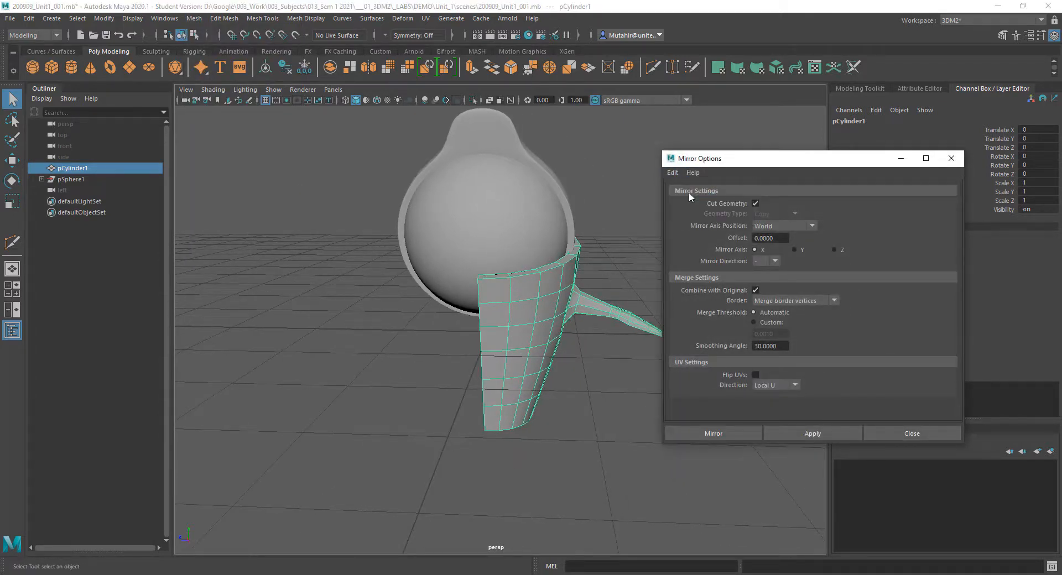
Step: Try to mirror the body across the world X axis, and show the move manipulator to check the axis directions
mouse_move(455, 446)
alt+mouse_down()
mouse_move(422, 443)
mouse_move(439, 446)
alt+mouse_up()
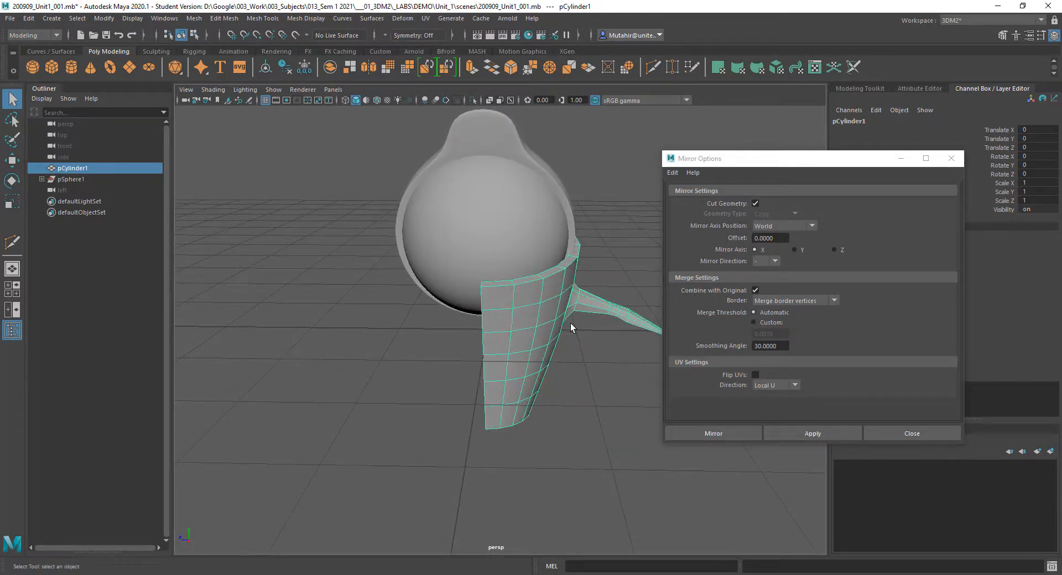
click(819, 433)
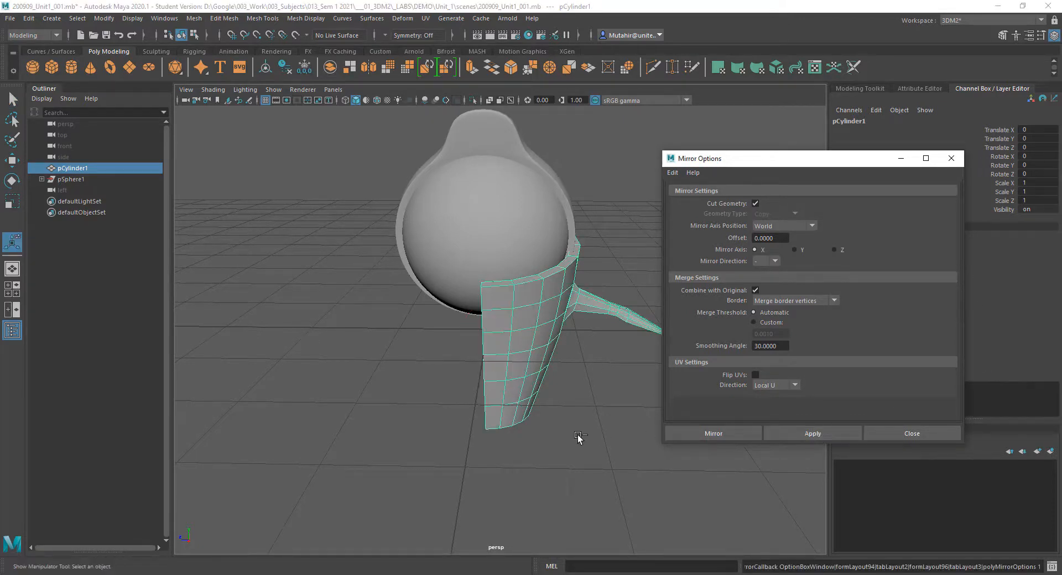
click(592, 414)
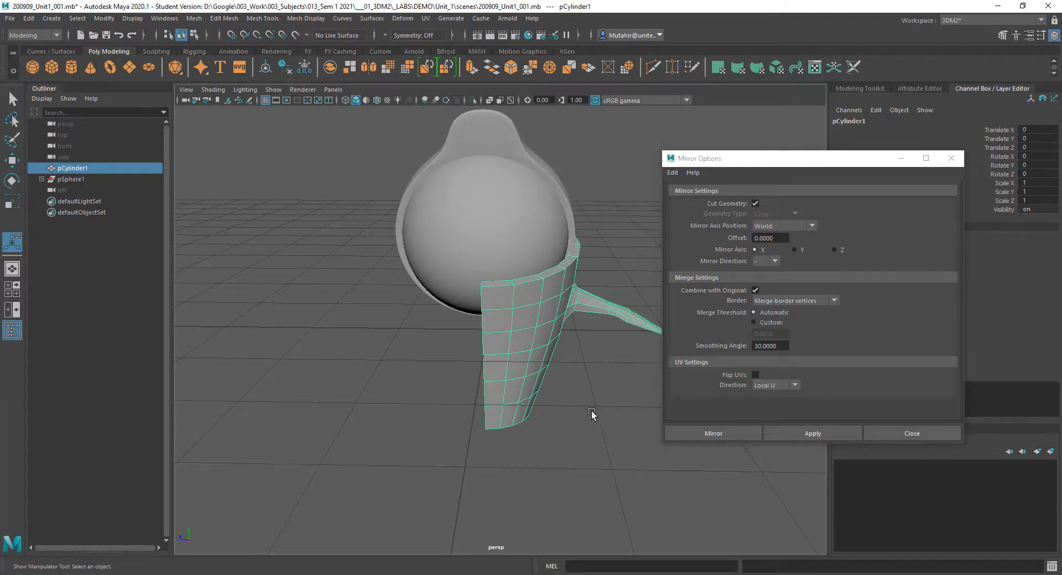
key(w)
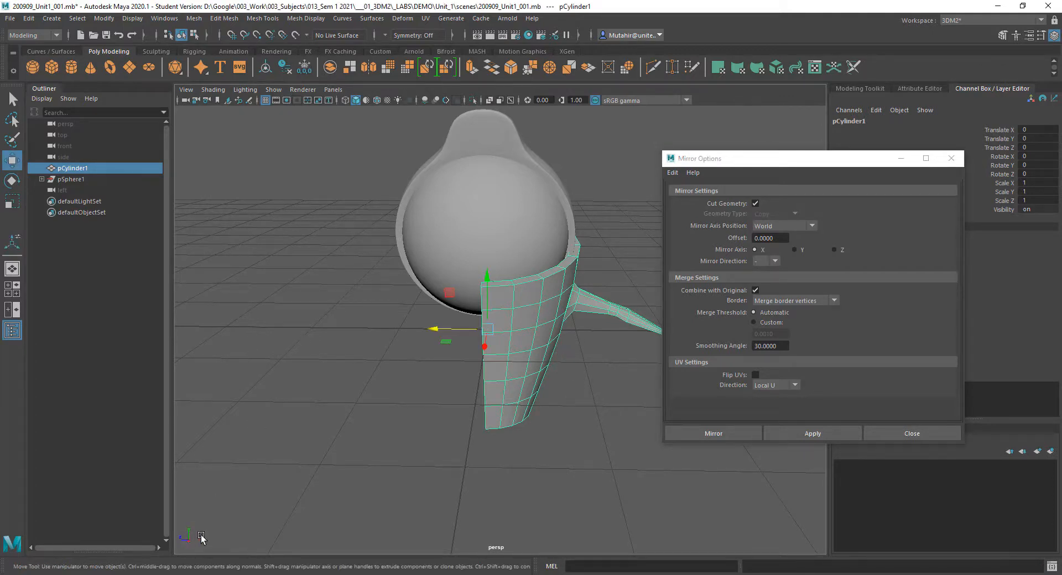
Step: Set the mirror axis to Z, try mirroring the body in the negative direction, and undo that mirror
click(837, 252)
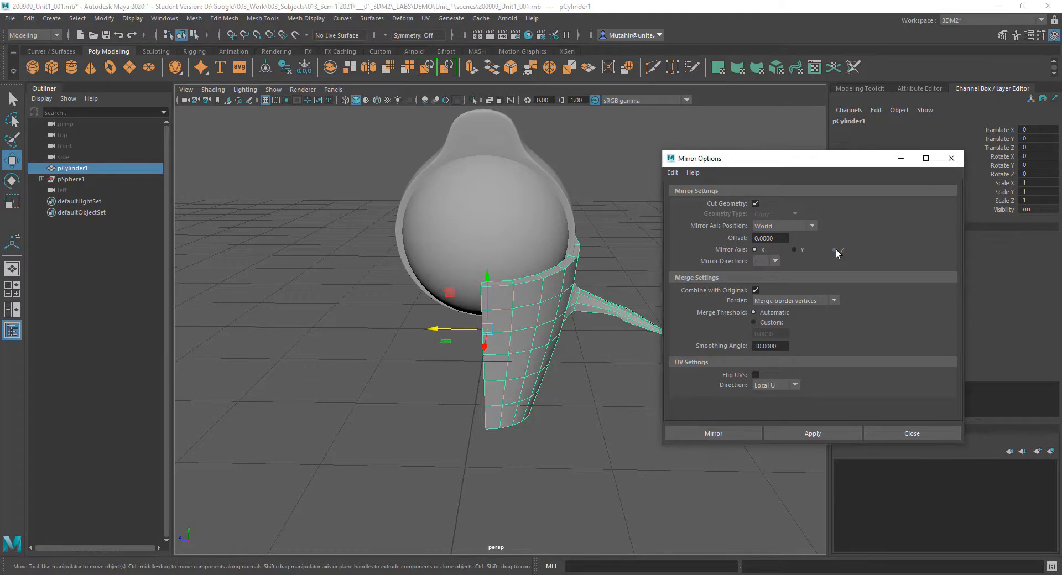
click(807, 436)
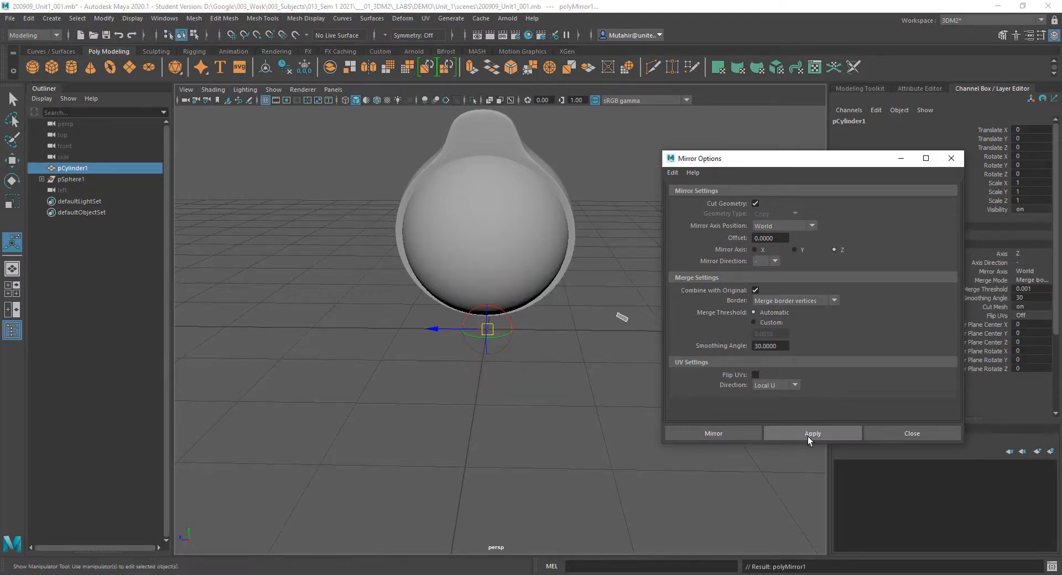
click(519, 404)
key(ctrl+z)
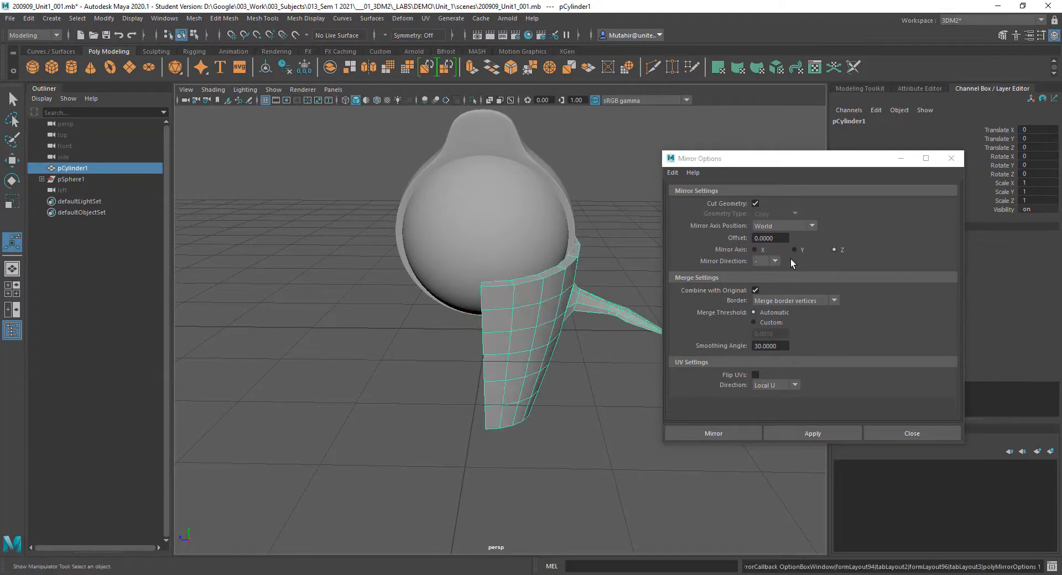
Step: Mirror the half body and arm across the world Z axis in the + direction, close the options, and deselect the body
click(775, 260)
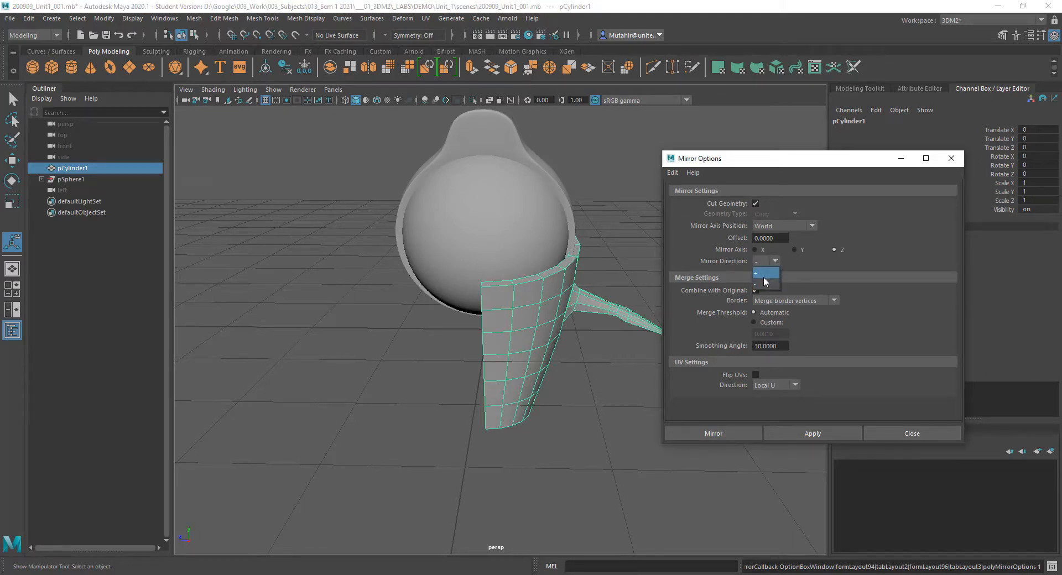
click(765, 279)
click(819, 433)
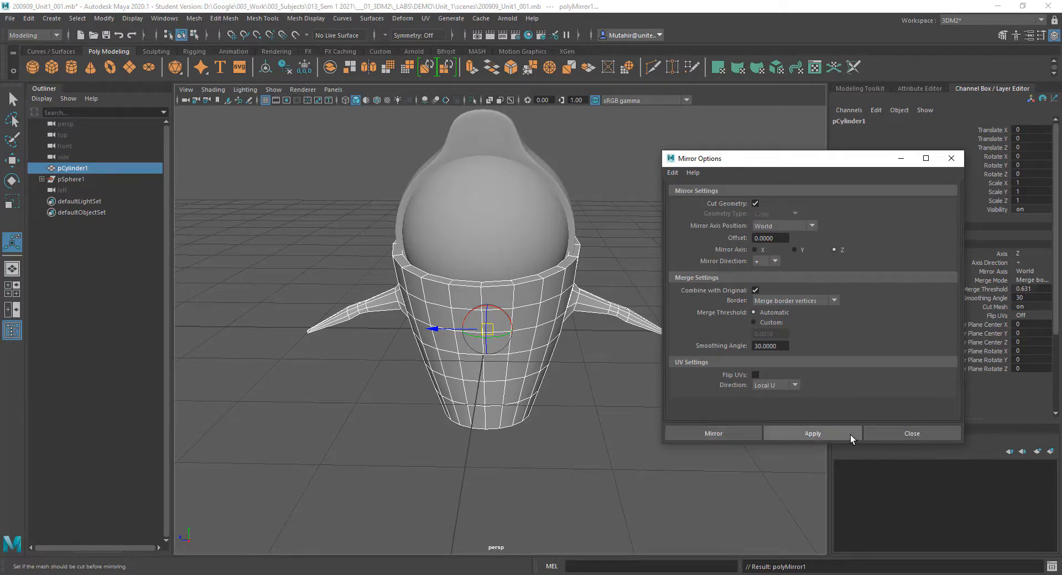
click(911, 433)
click(560, 439)
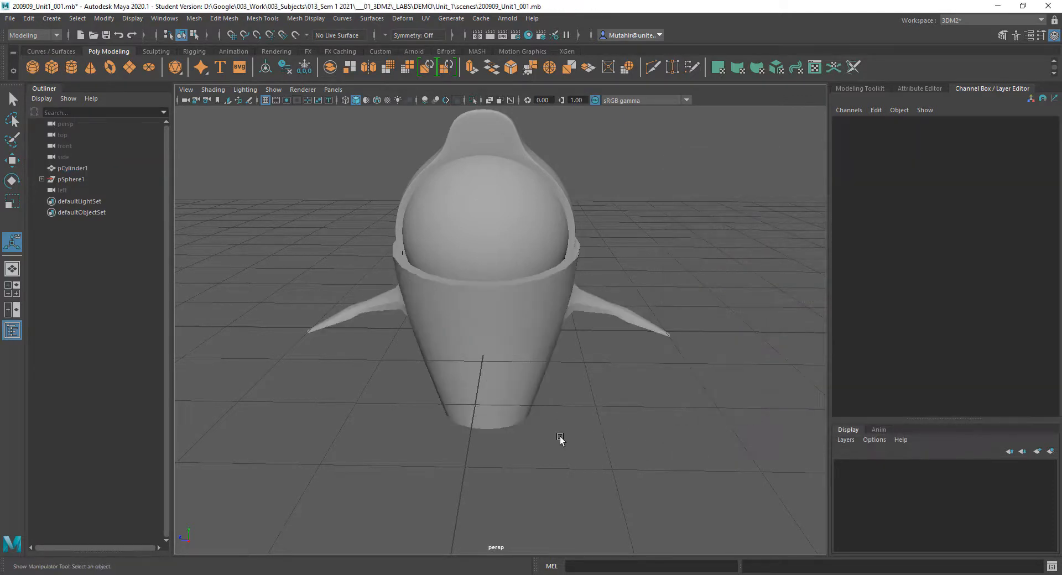
Step: Hide the viewport grid and review the mirrored body and both arms from below and above
alt+drag(560, 438, 526, 379)
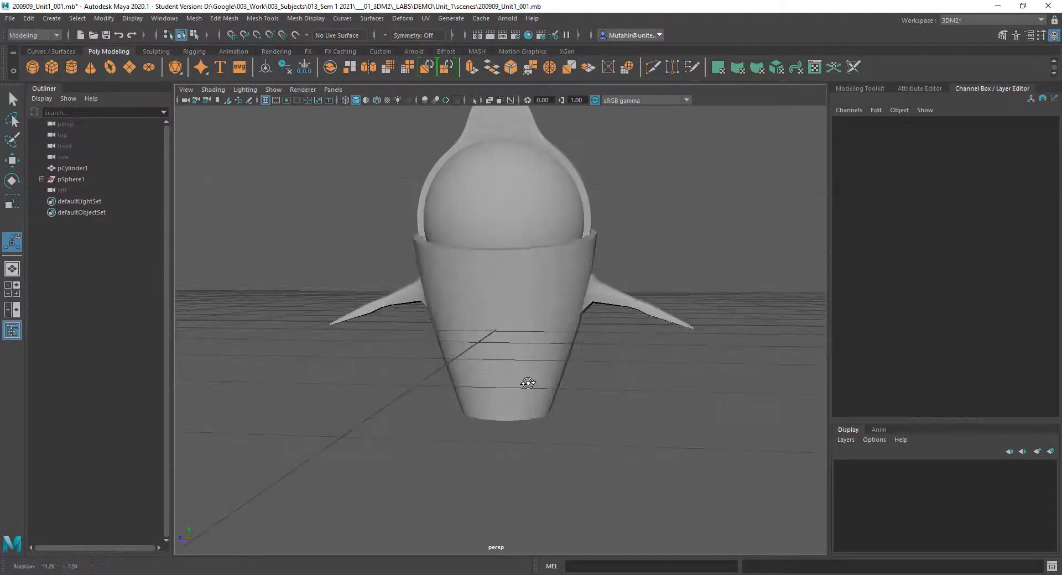
click(266, 103)
alt+drag(570, 267, 559, 296)
alt+middle_drag(561, 296, 560, 343)
alt+drag(562, 336, 512, 443)
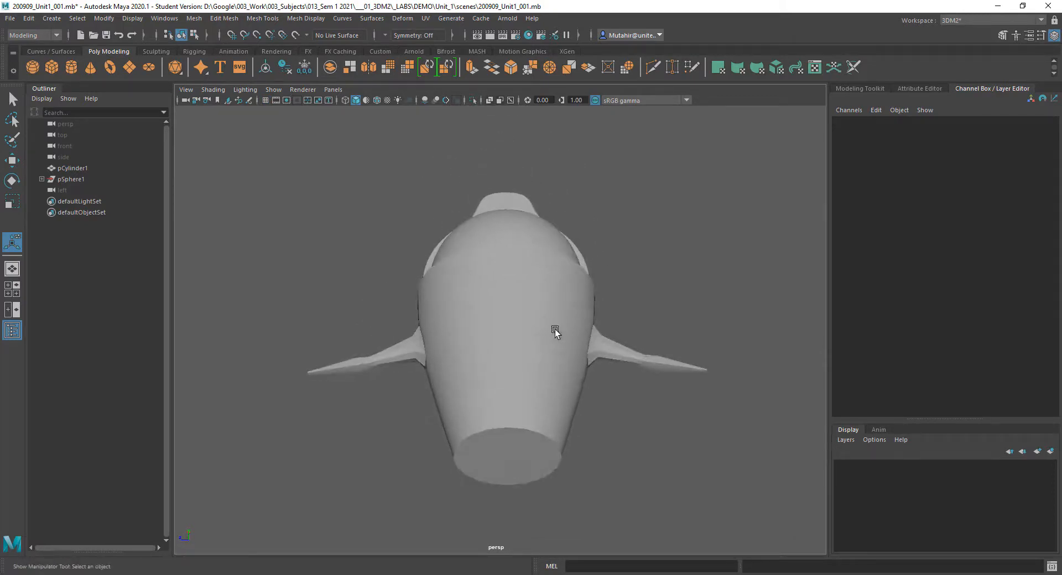
mouse_move(555, 332)
alt+mouse_down()
mouse_move(535, 384)
mouse_move(543, 348)
alt+mouse_up()
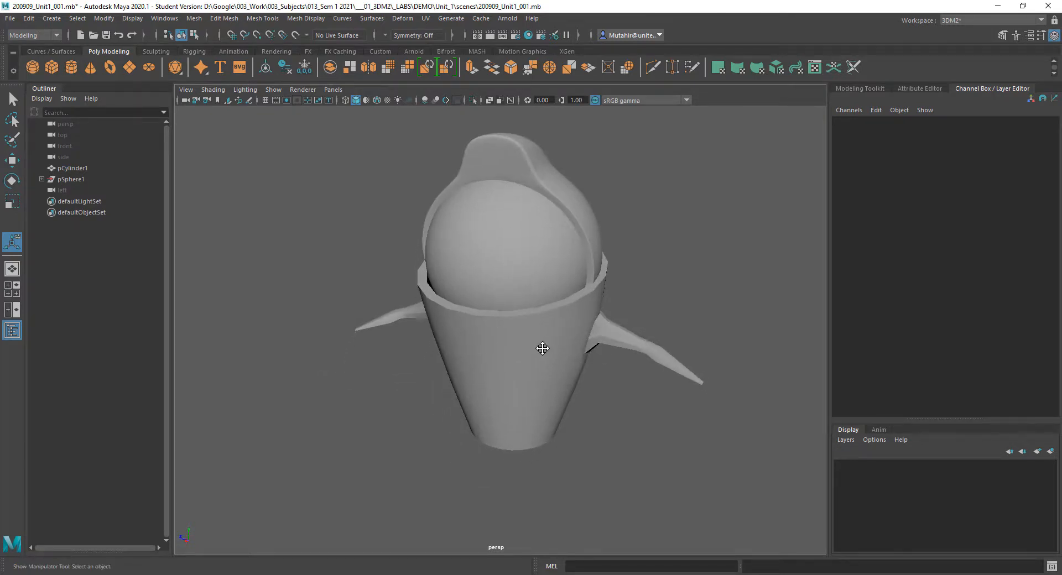